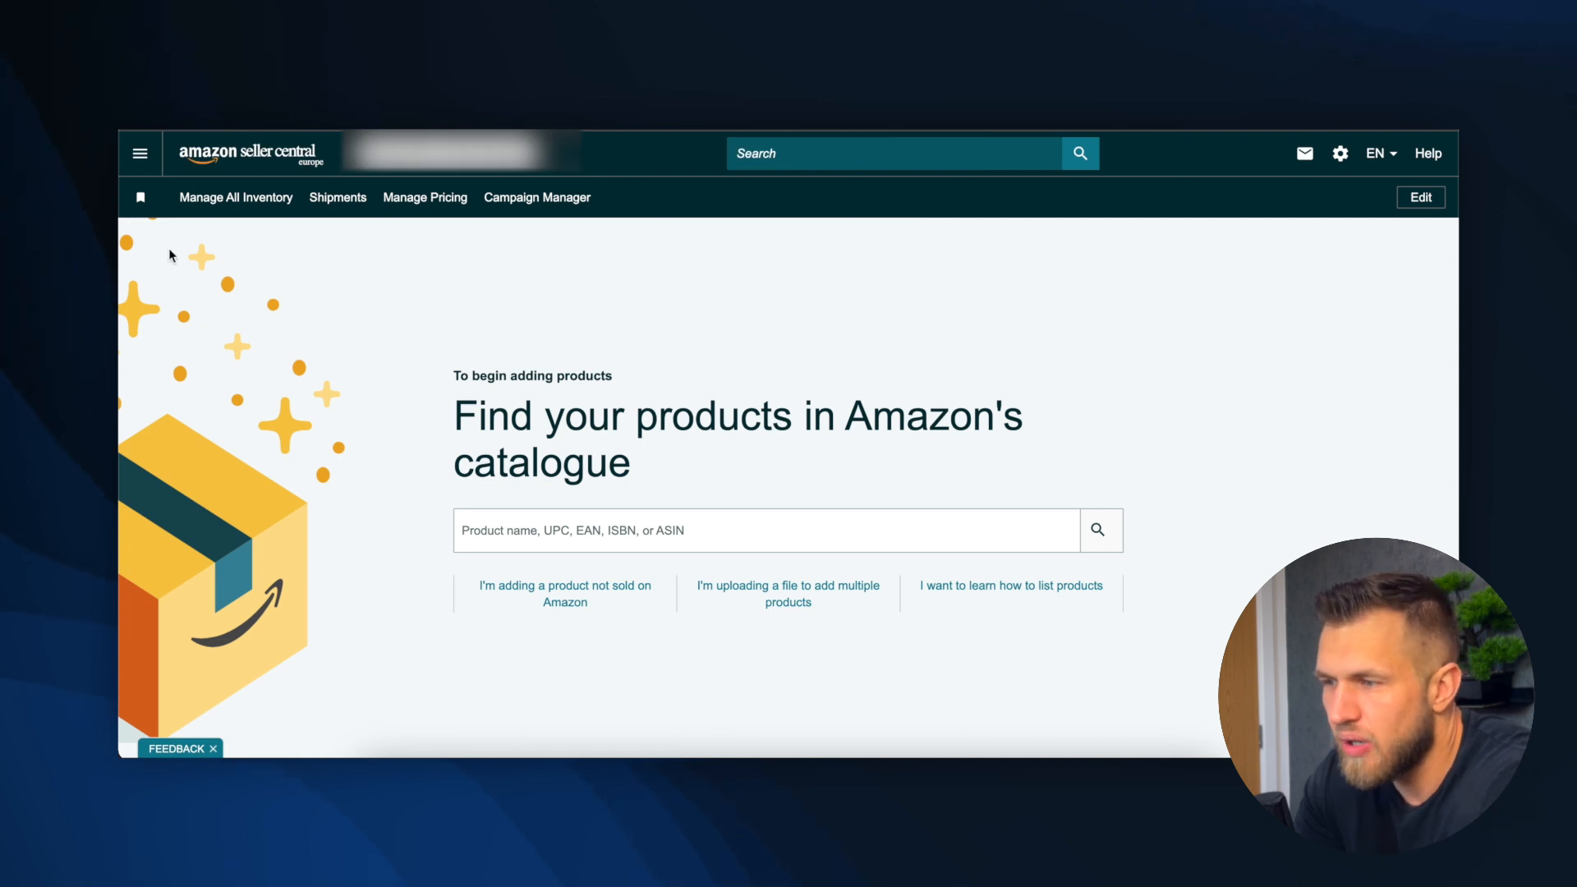
# Open the Add Products page from the catalogue options and start adding a product not sold on Amazon
pyautogui.click(145, 170)
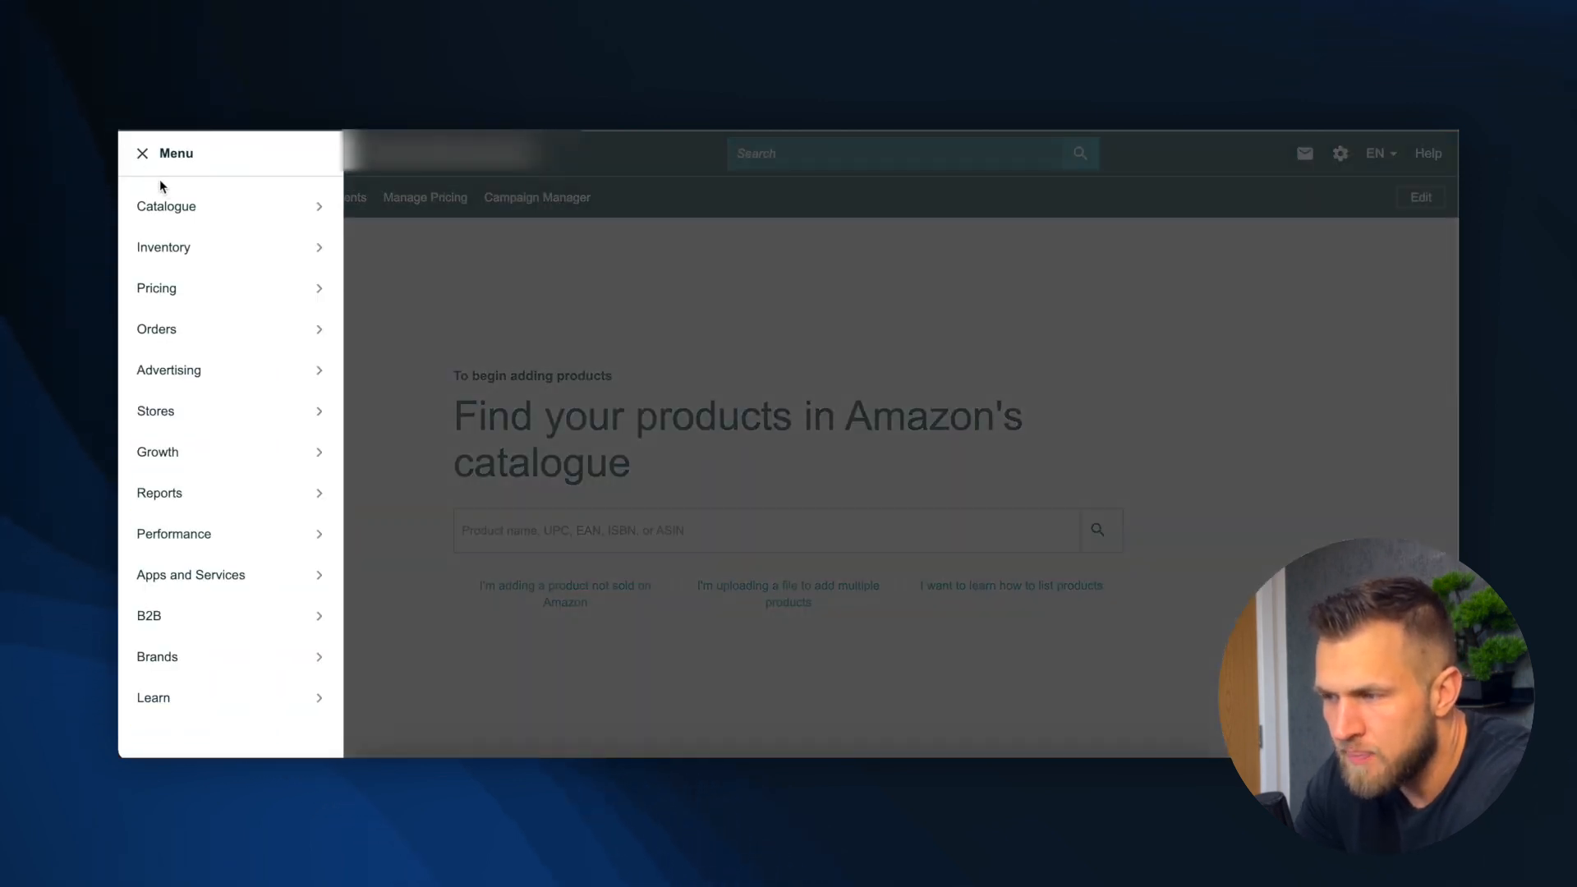
pyautogui.moveTo(170, 205)
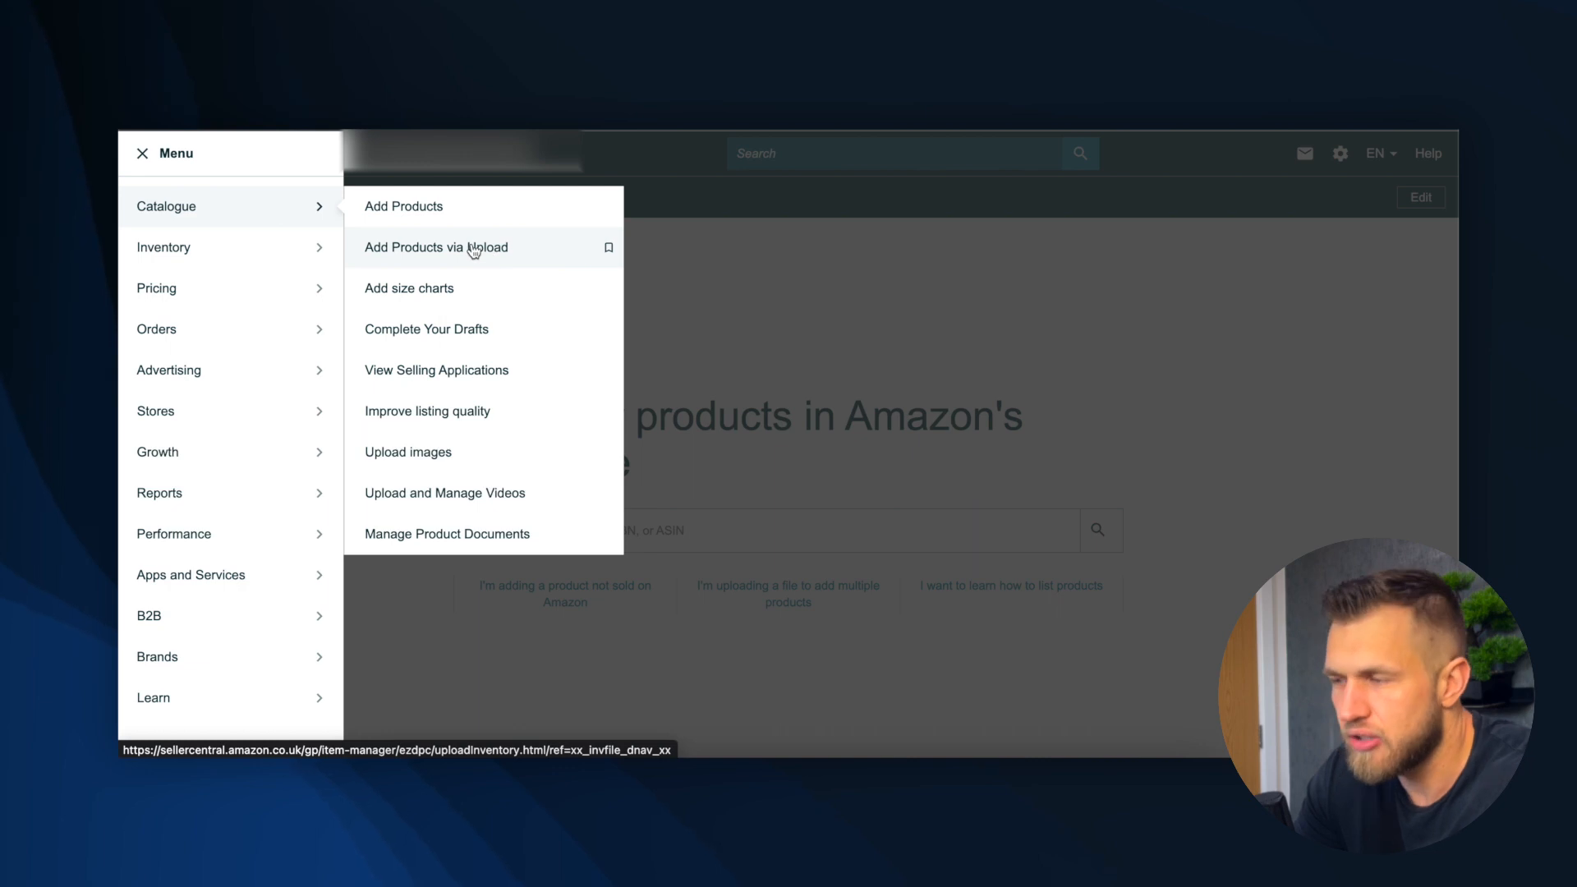
pyautogui.click(451, 215)
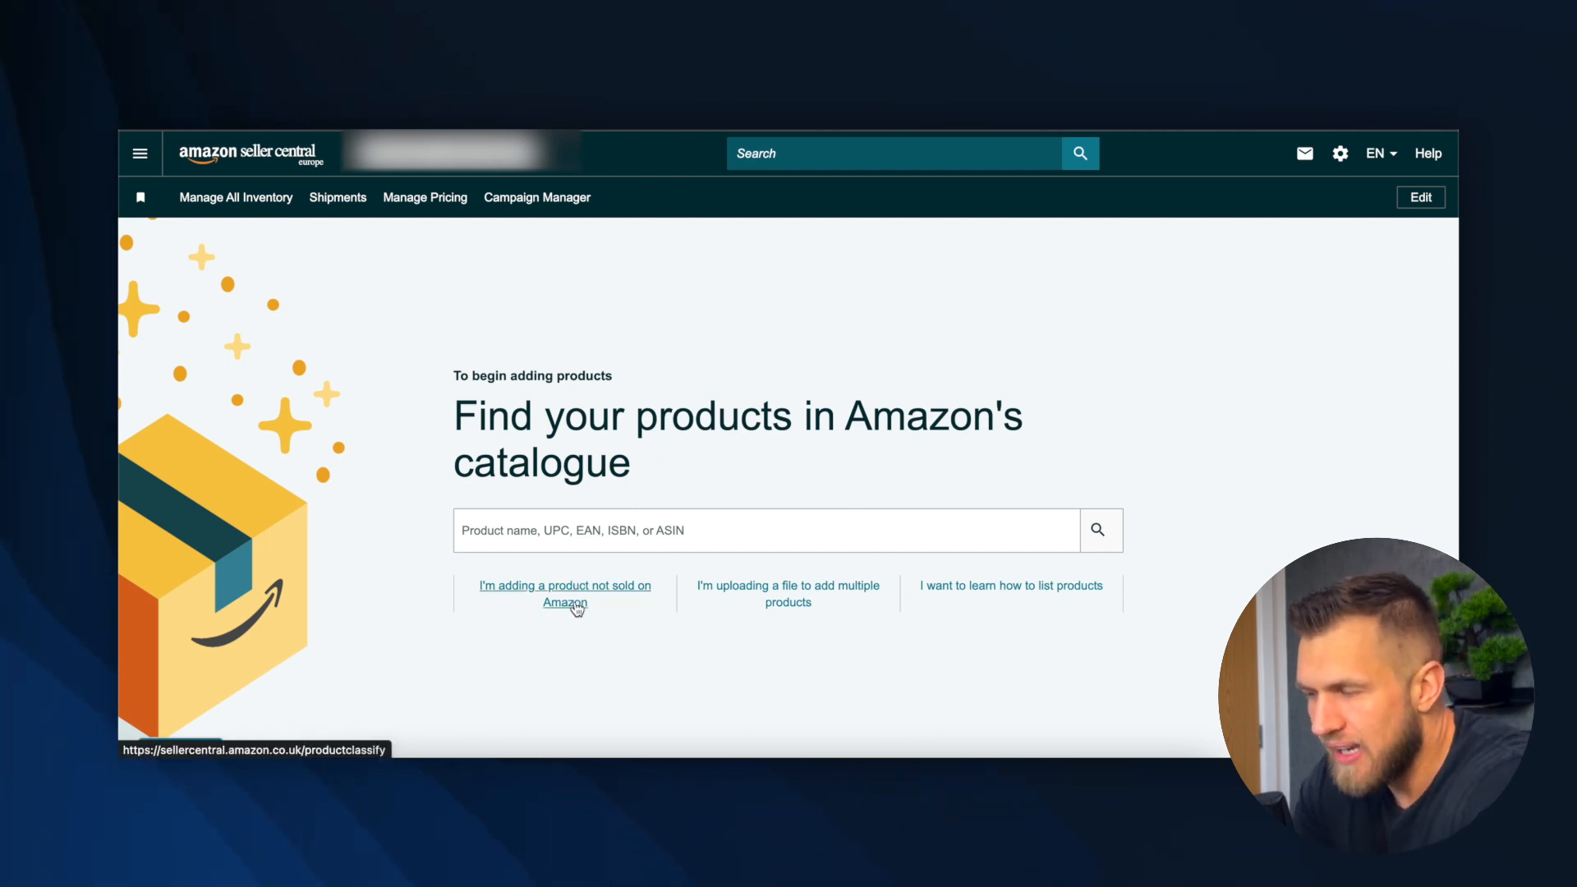
pyautogui.click(576, 606)
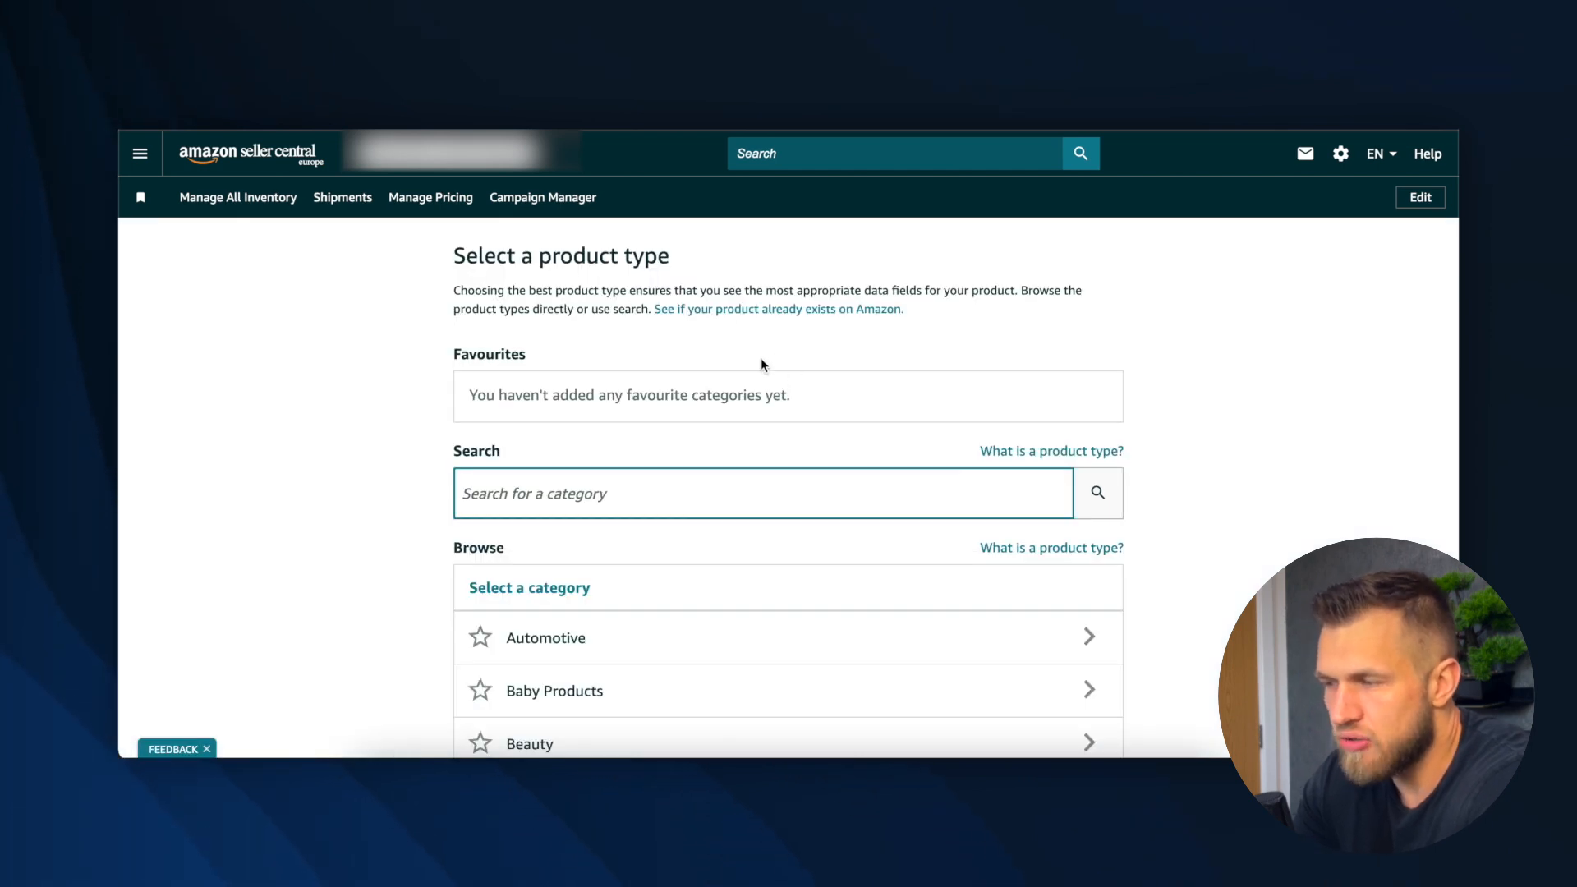
# Look over the browsable categories and search the product types for "gloves"
pyautogui.scroll(-1, 615, 295)
pyautogui.scroll(-1, 615, 296)
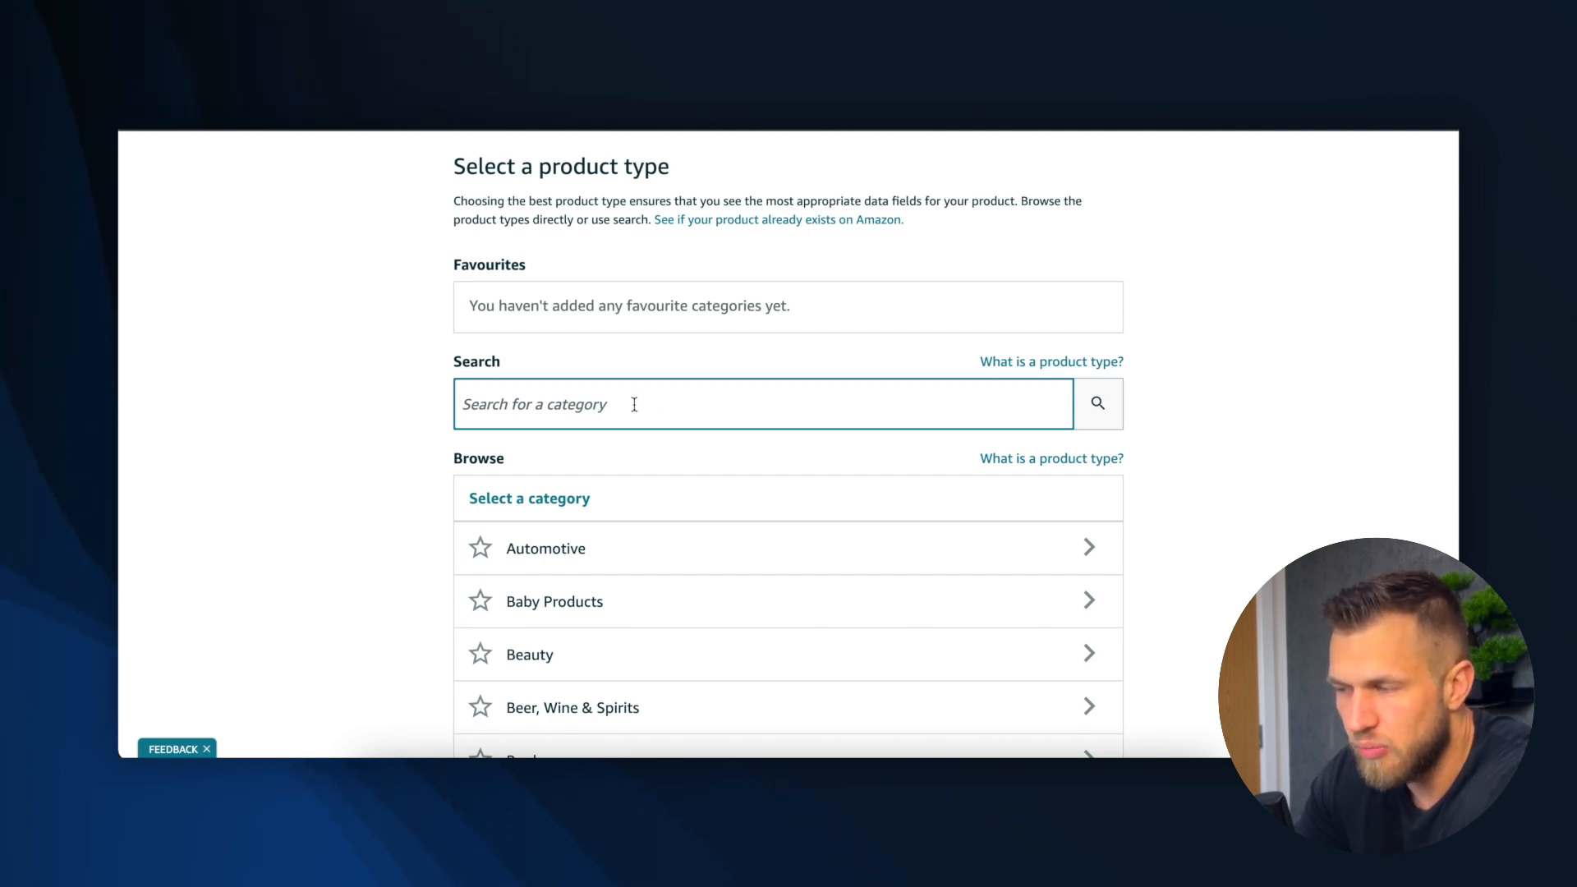
pyautogui.scroll(-1, 608, 415)
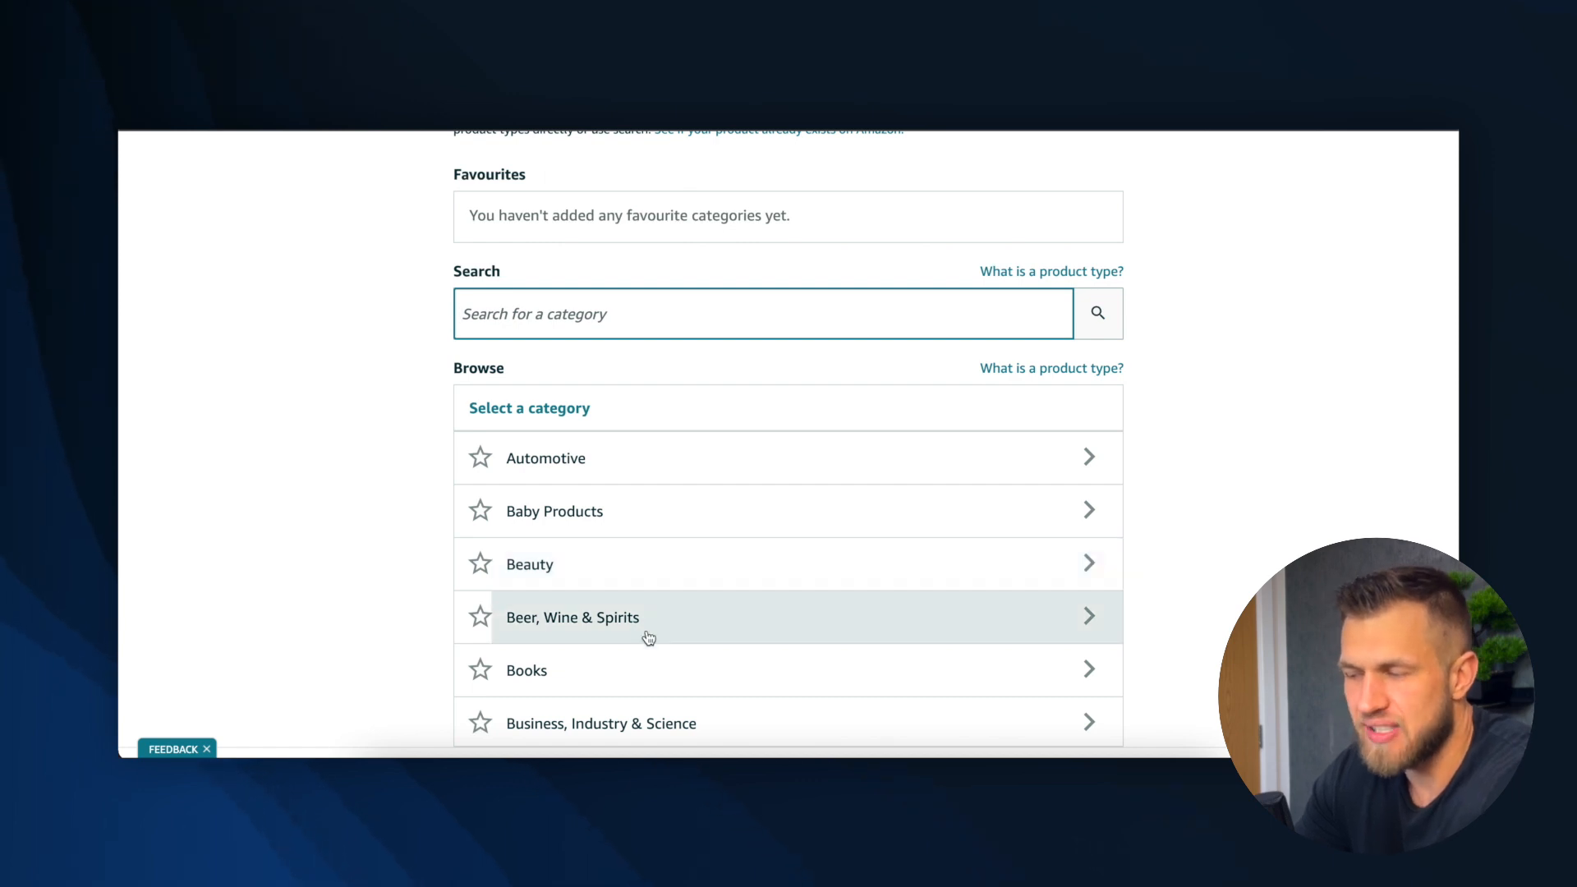
pyautogui.scroll(-2, 649, 638)
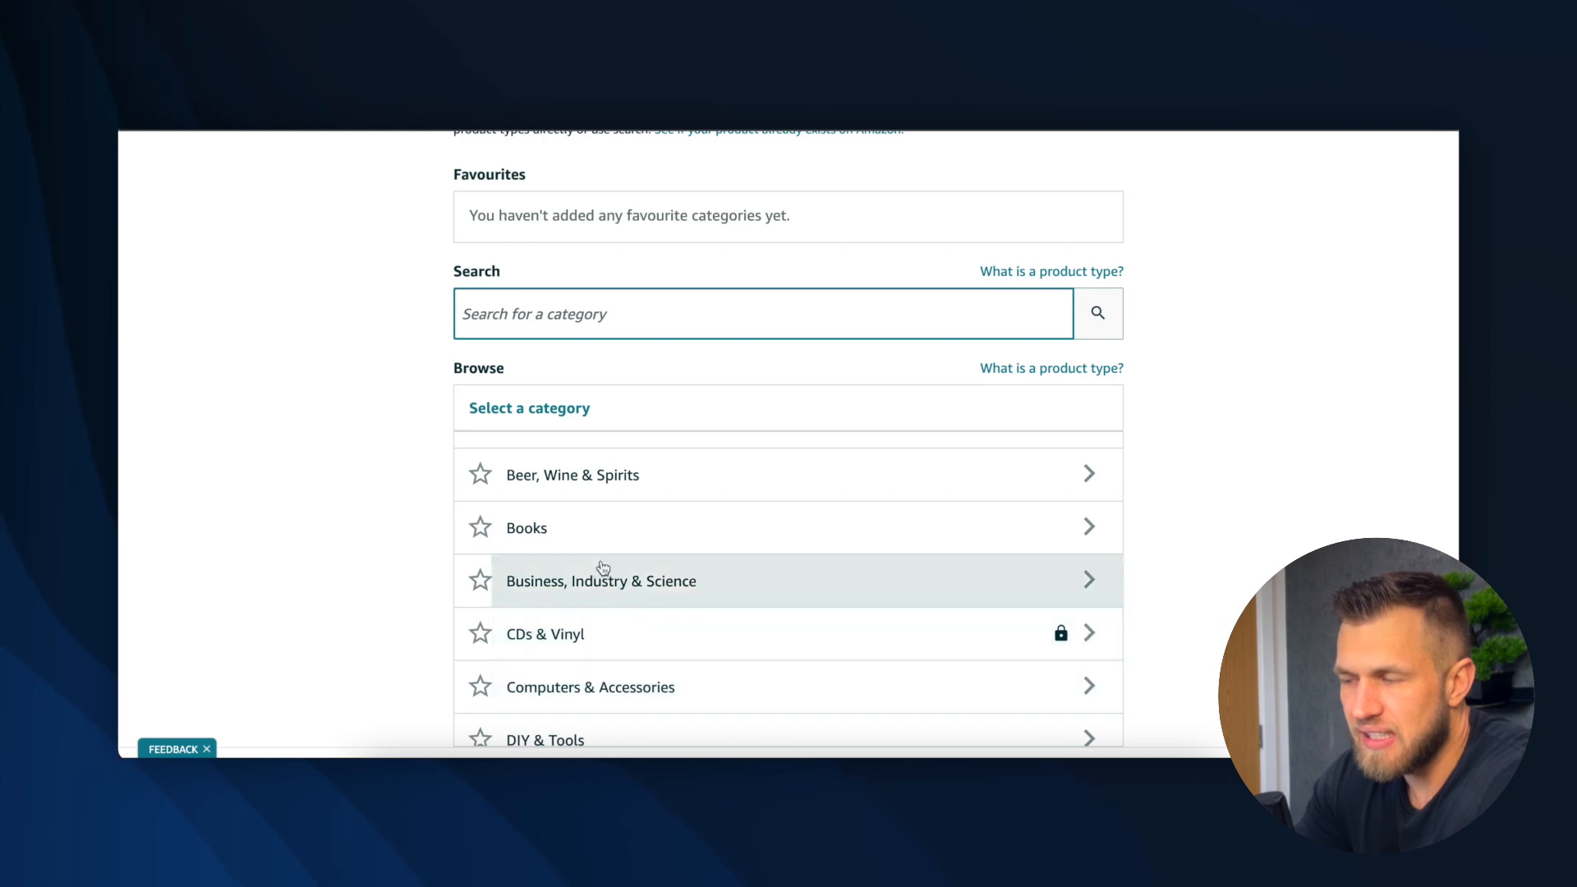
pyautogui.scroll(3, 371, 524)
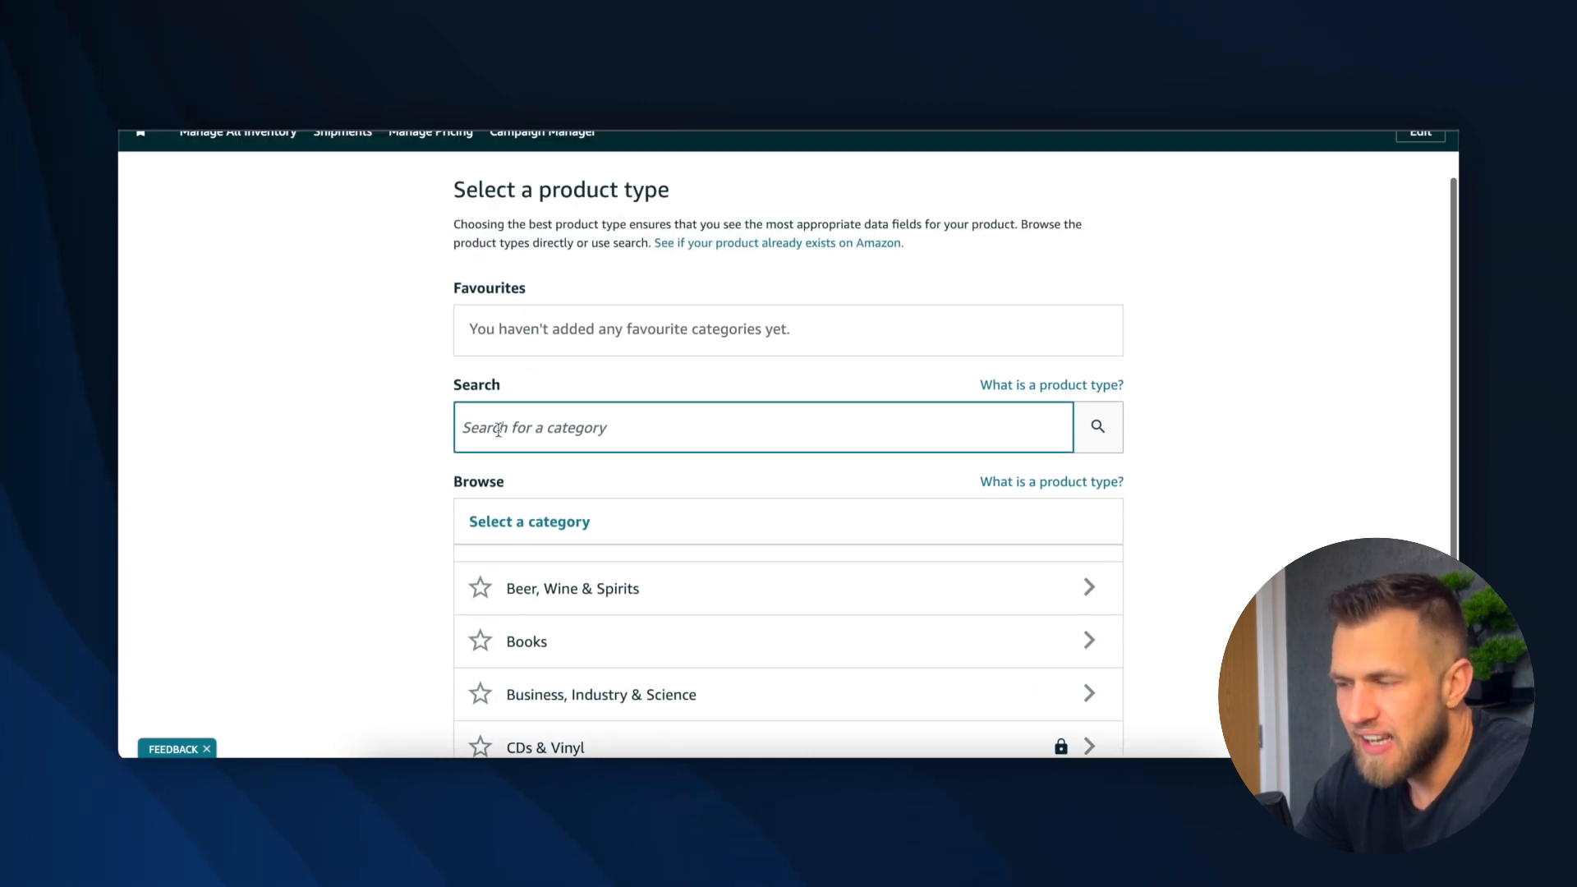
pyautogui.click(507, 431)
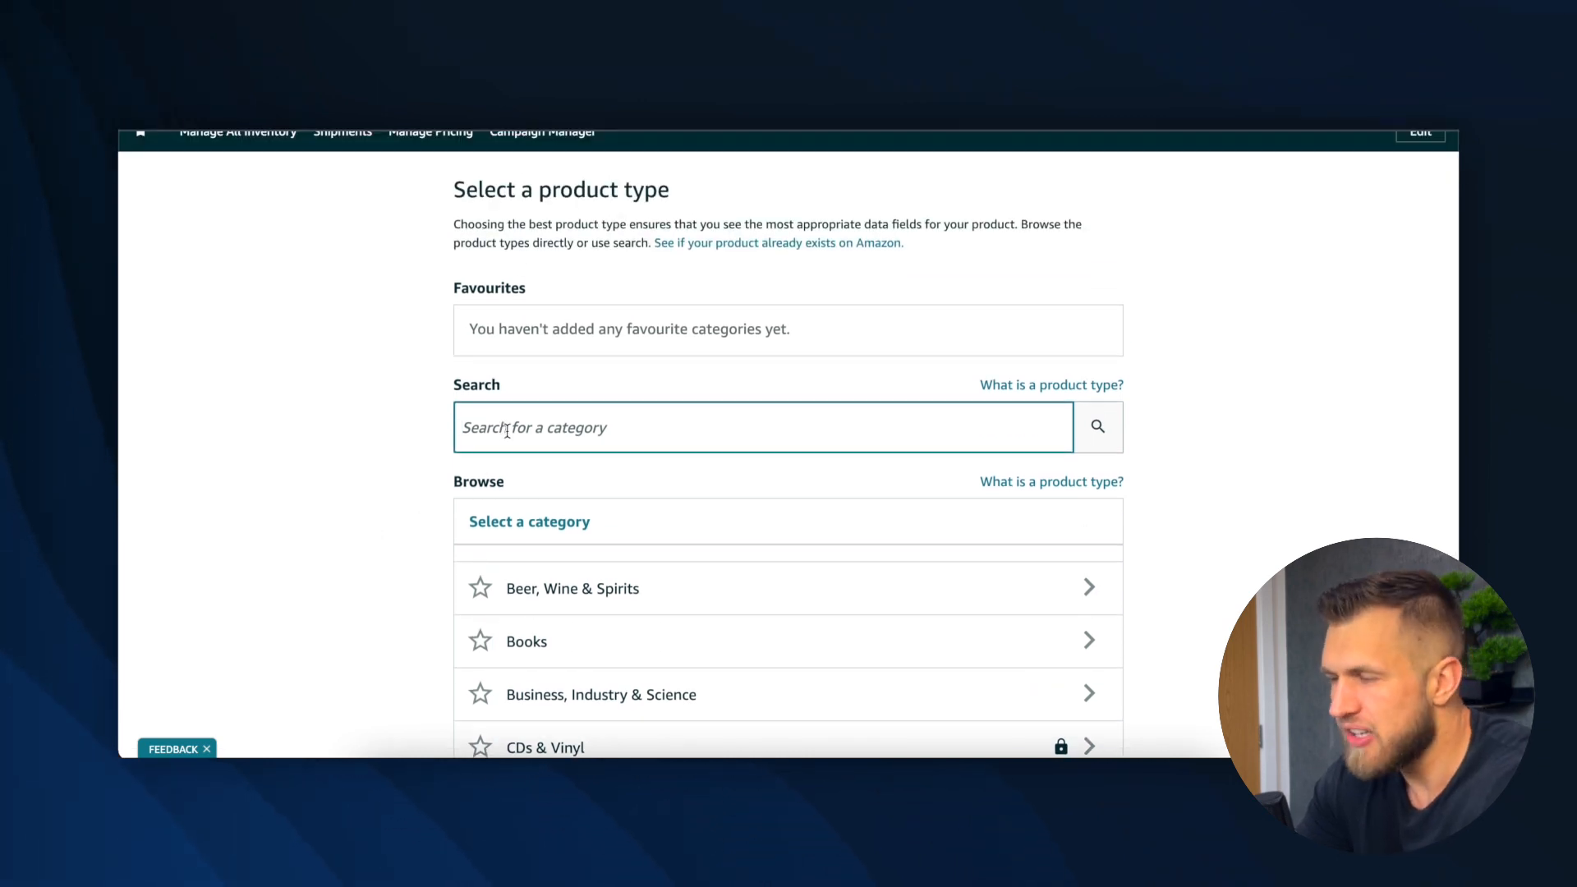
pyautogui.write('gloves')
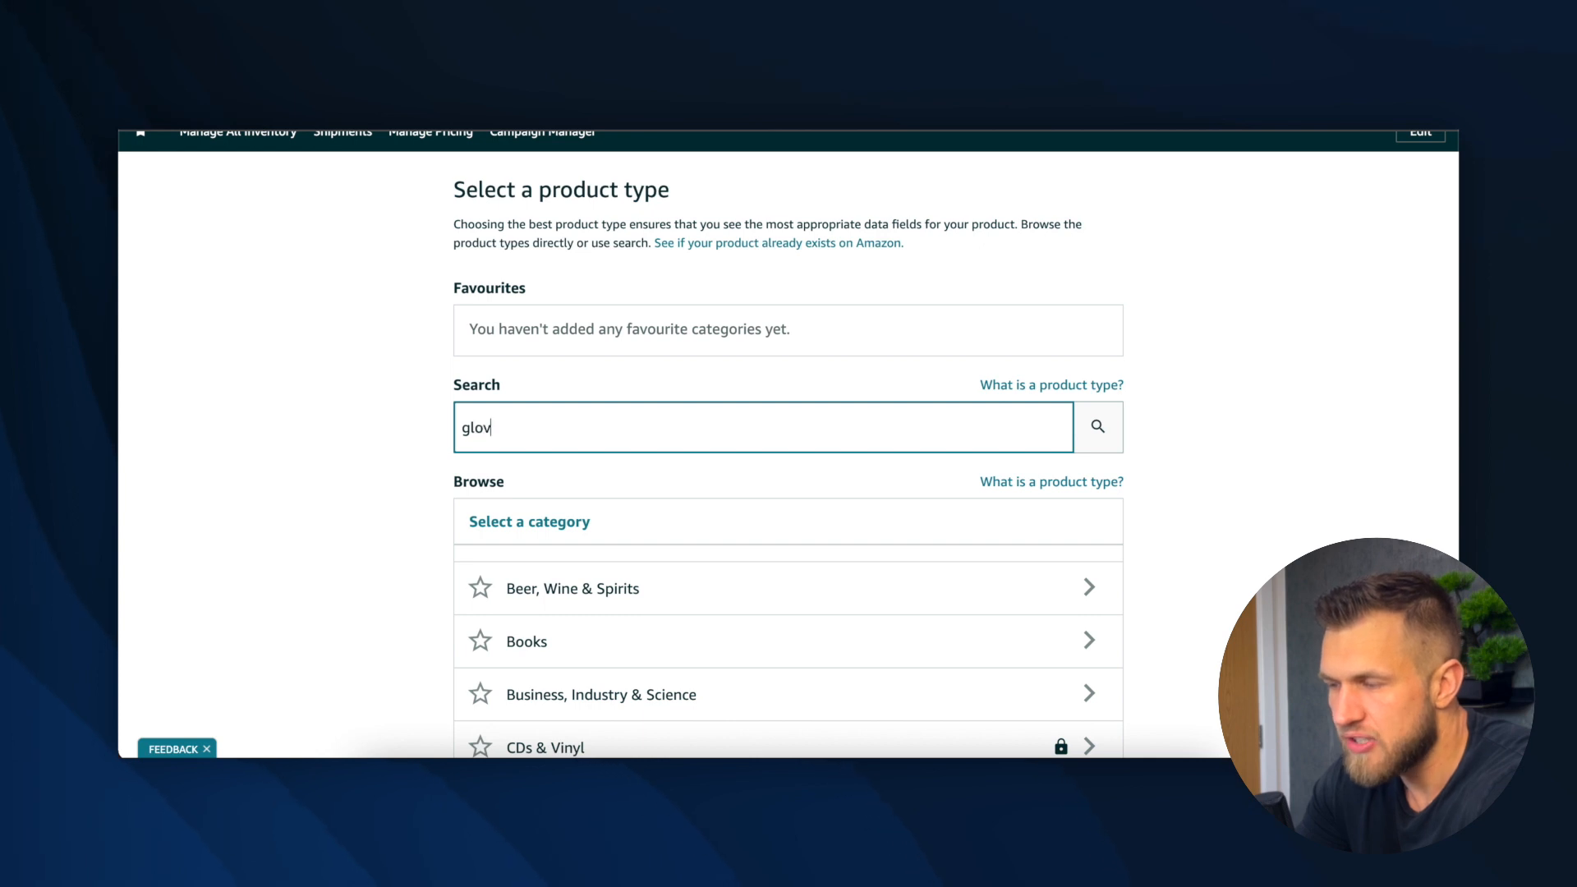
pyautogui.click(1099, 431)
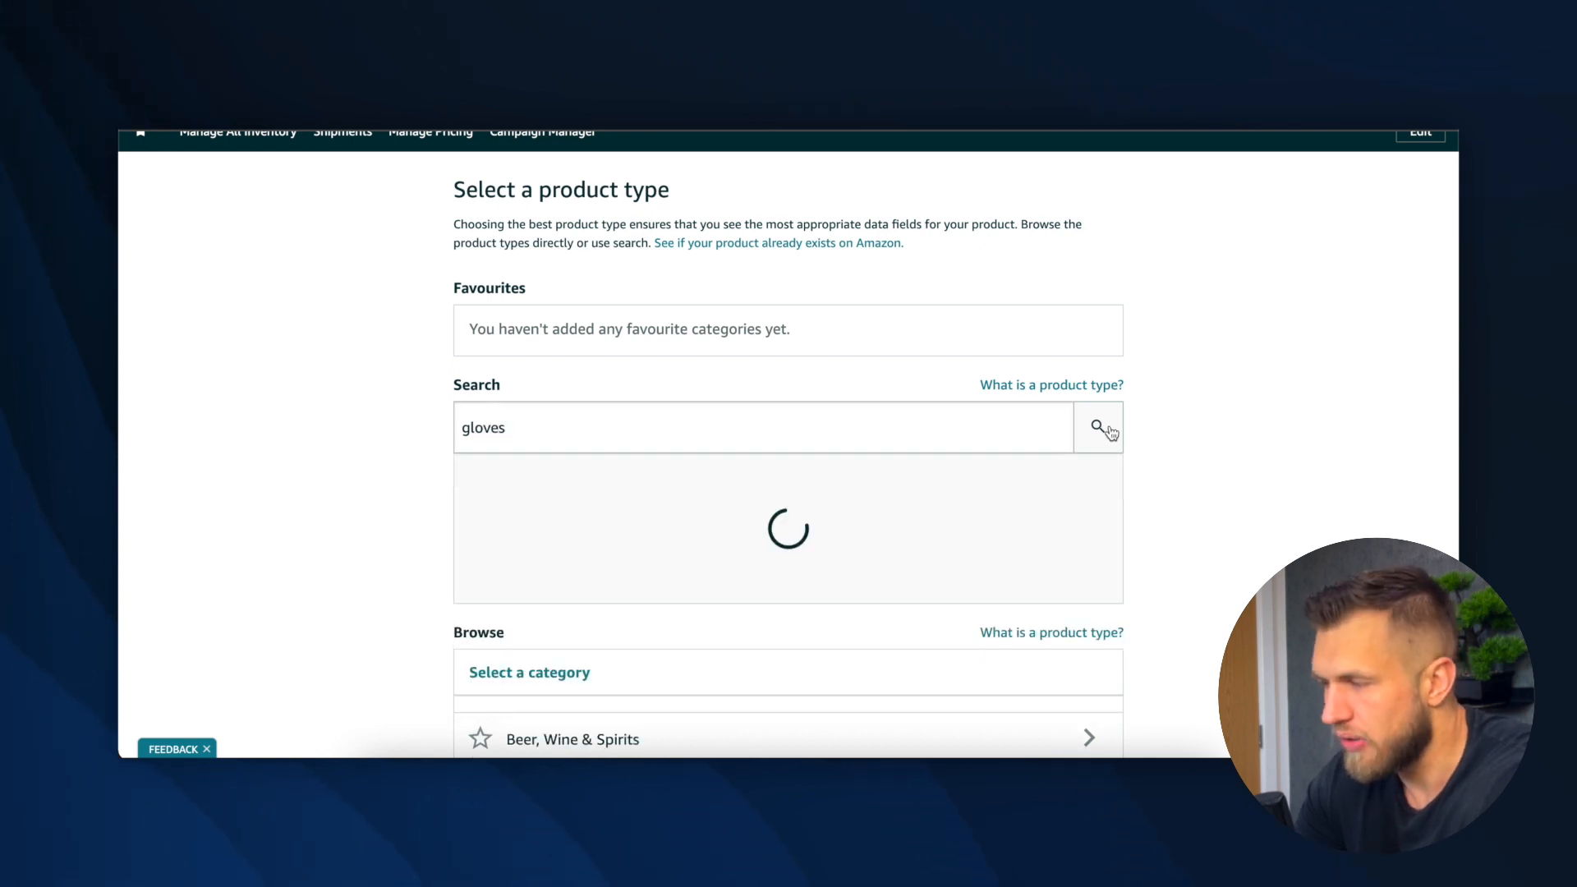
# Review the matching glove categories and choose the Protective Glove type under Work Safety Equipment & Gear > Gloves > Disposable
pyautogui.scroll(-2, 1218, 476)
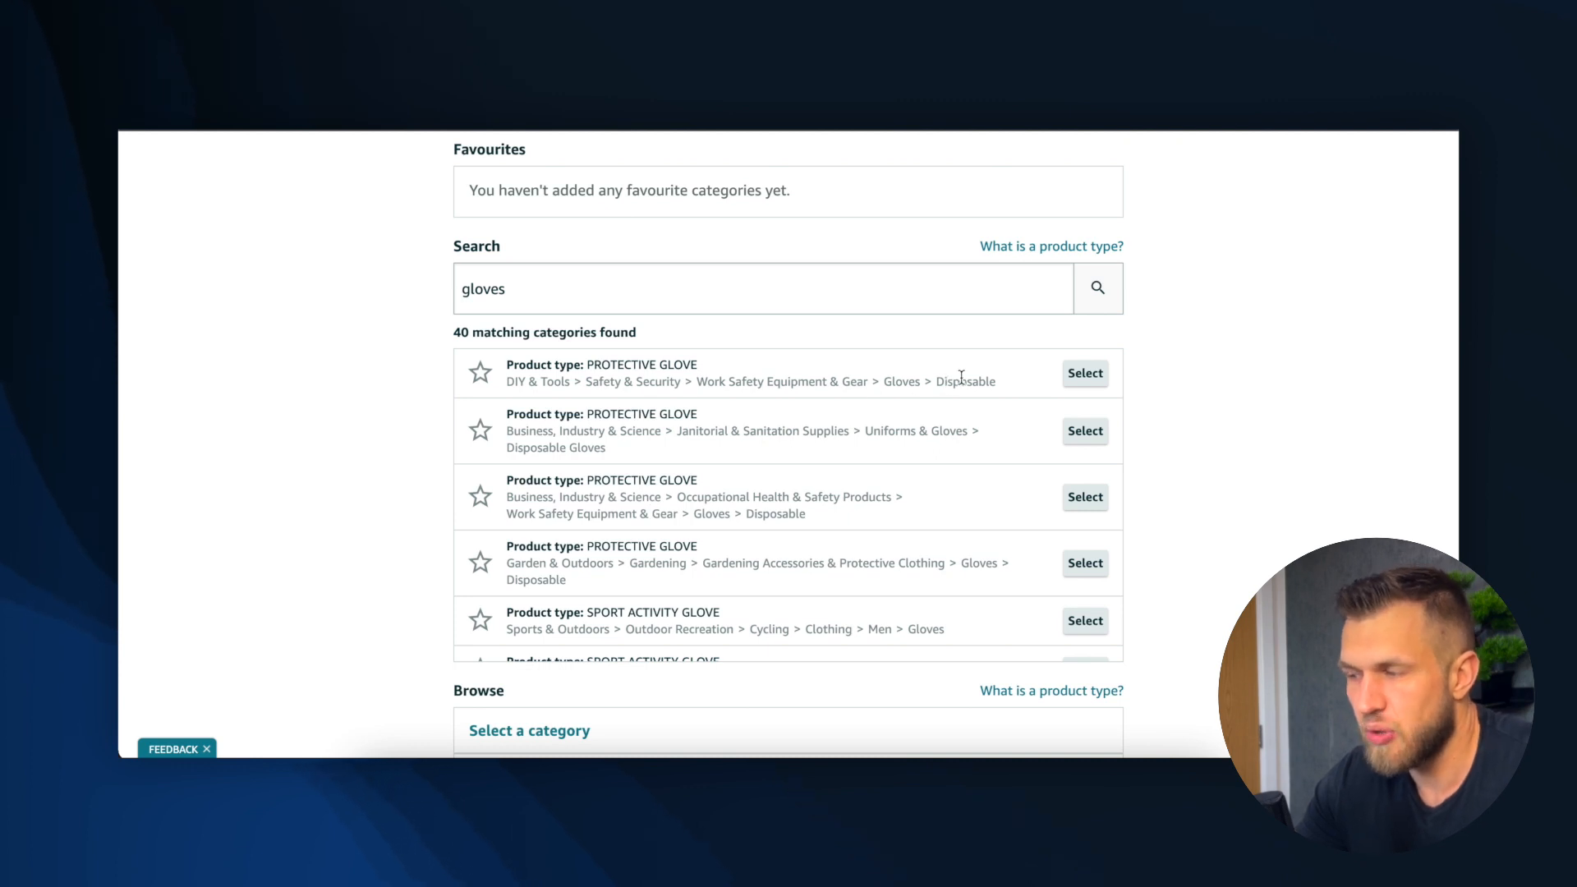
pyautogui.scroll(-3, 871, 503)
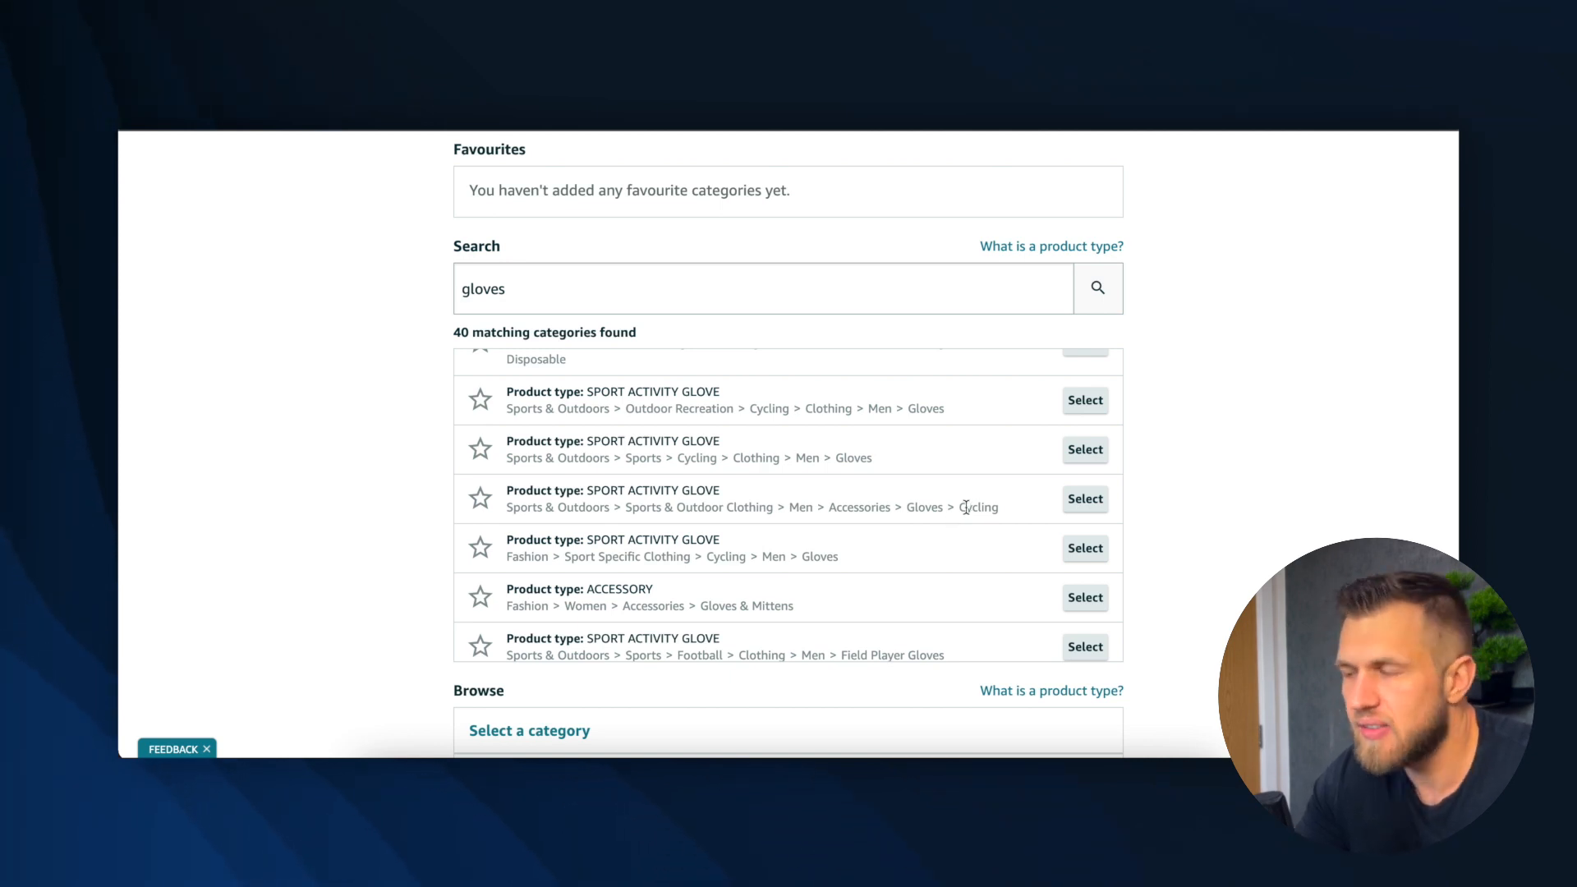
pyautogui.scroll(3, 967, 507)
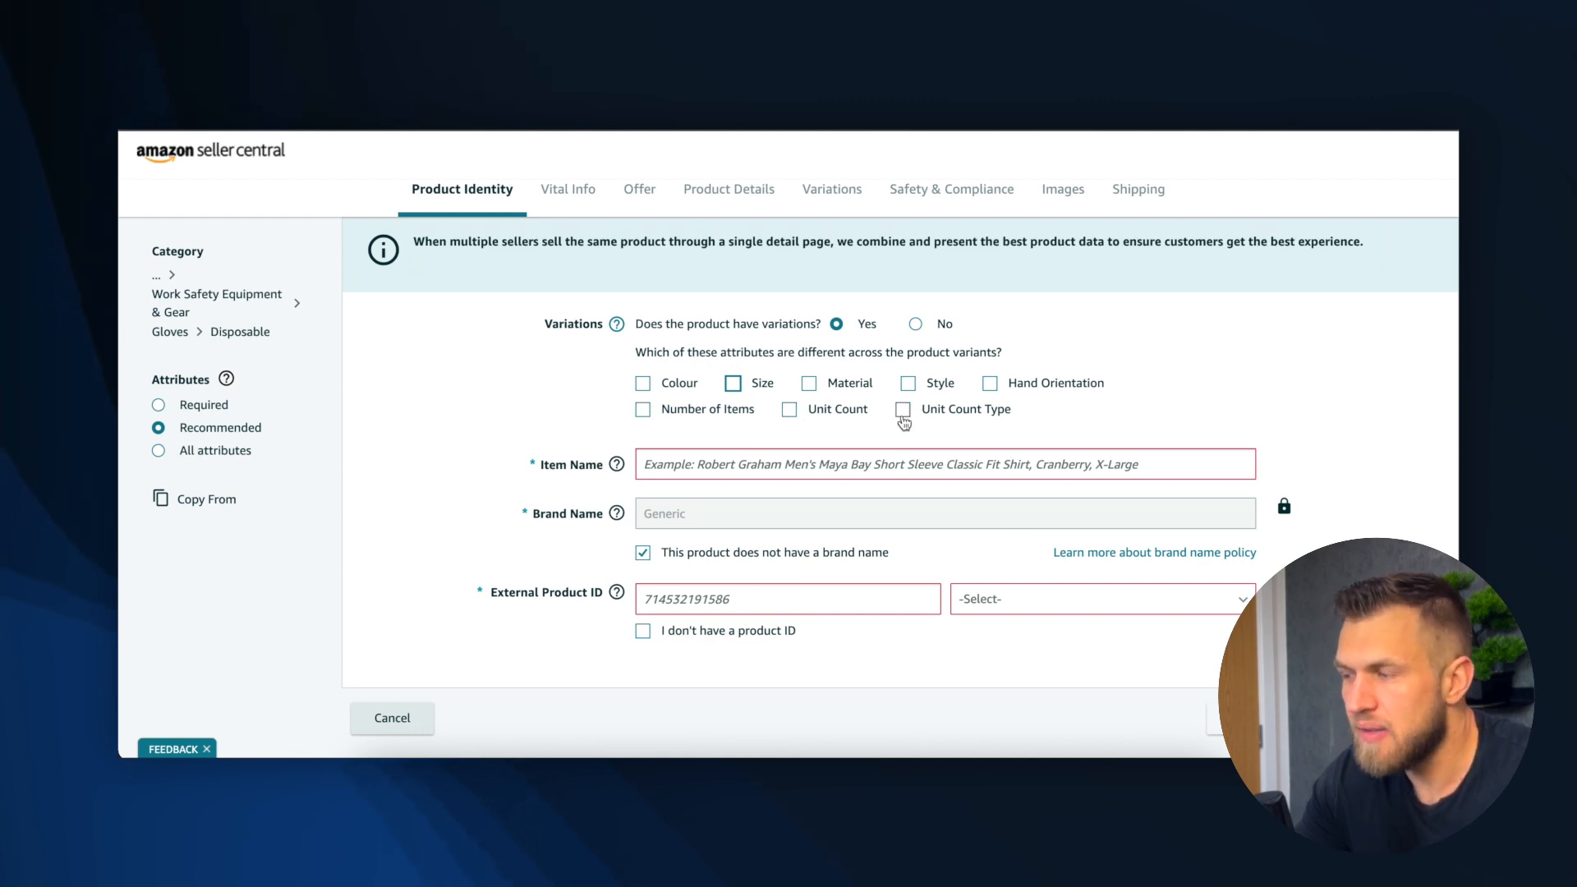
# Mark Size as the attribute that varies, name the item "Disposable Gloves" and submit the product identity details
pyautogui.click(734, 386)
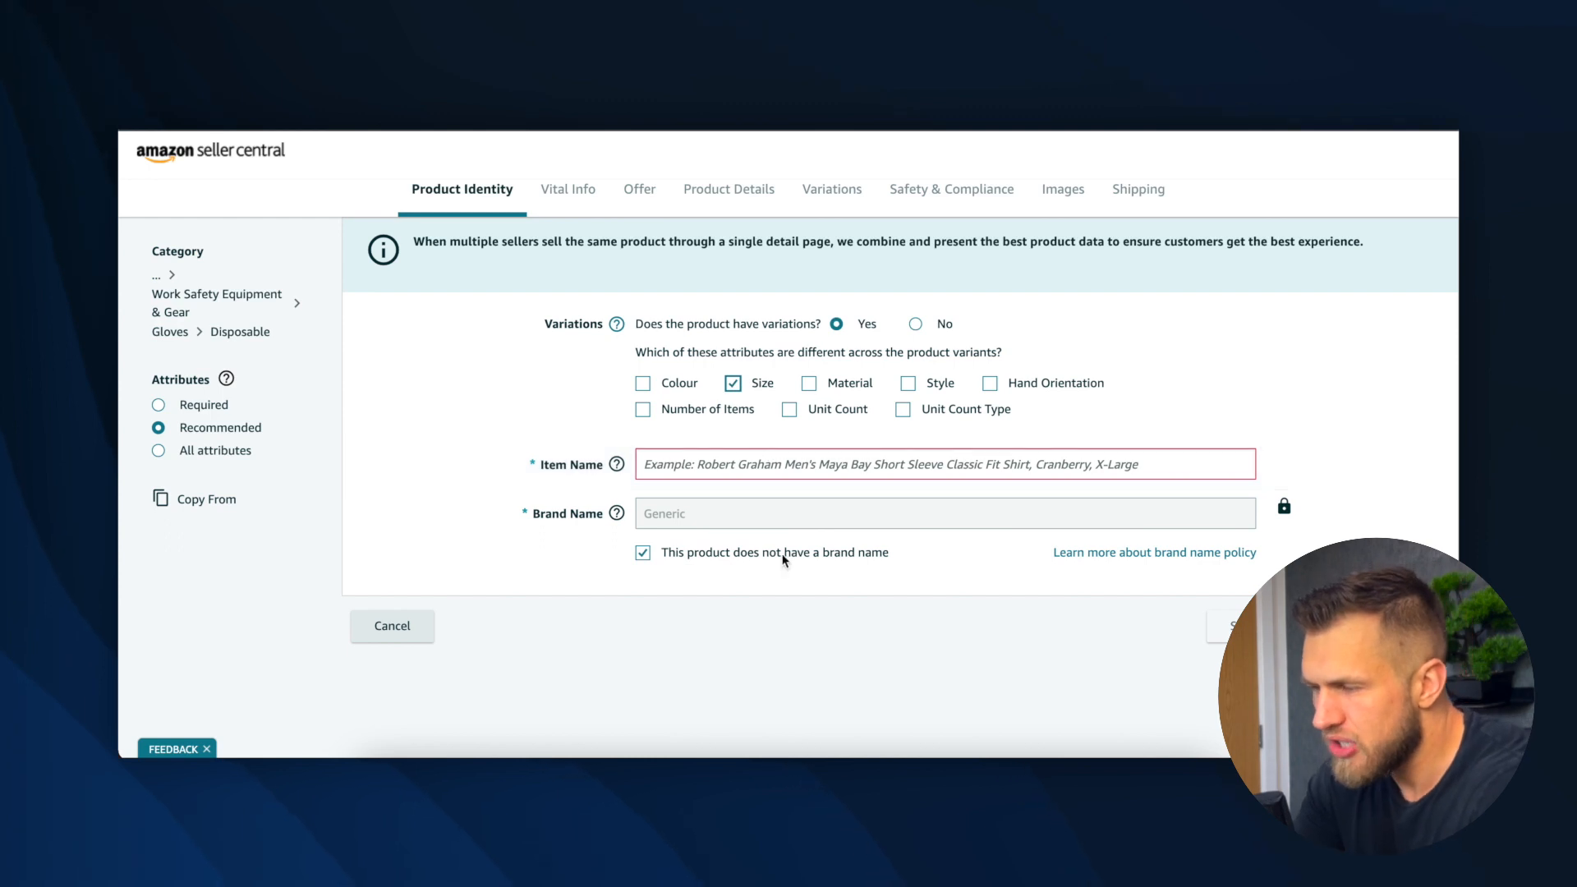
pyautogui.click(821, 458)
pyautogui.write('Dispos')
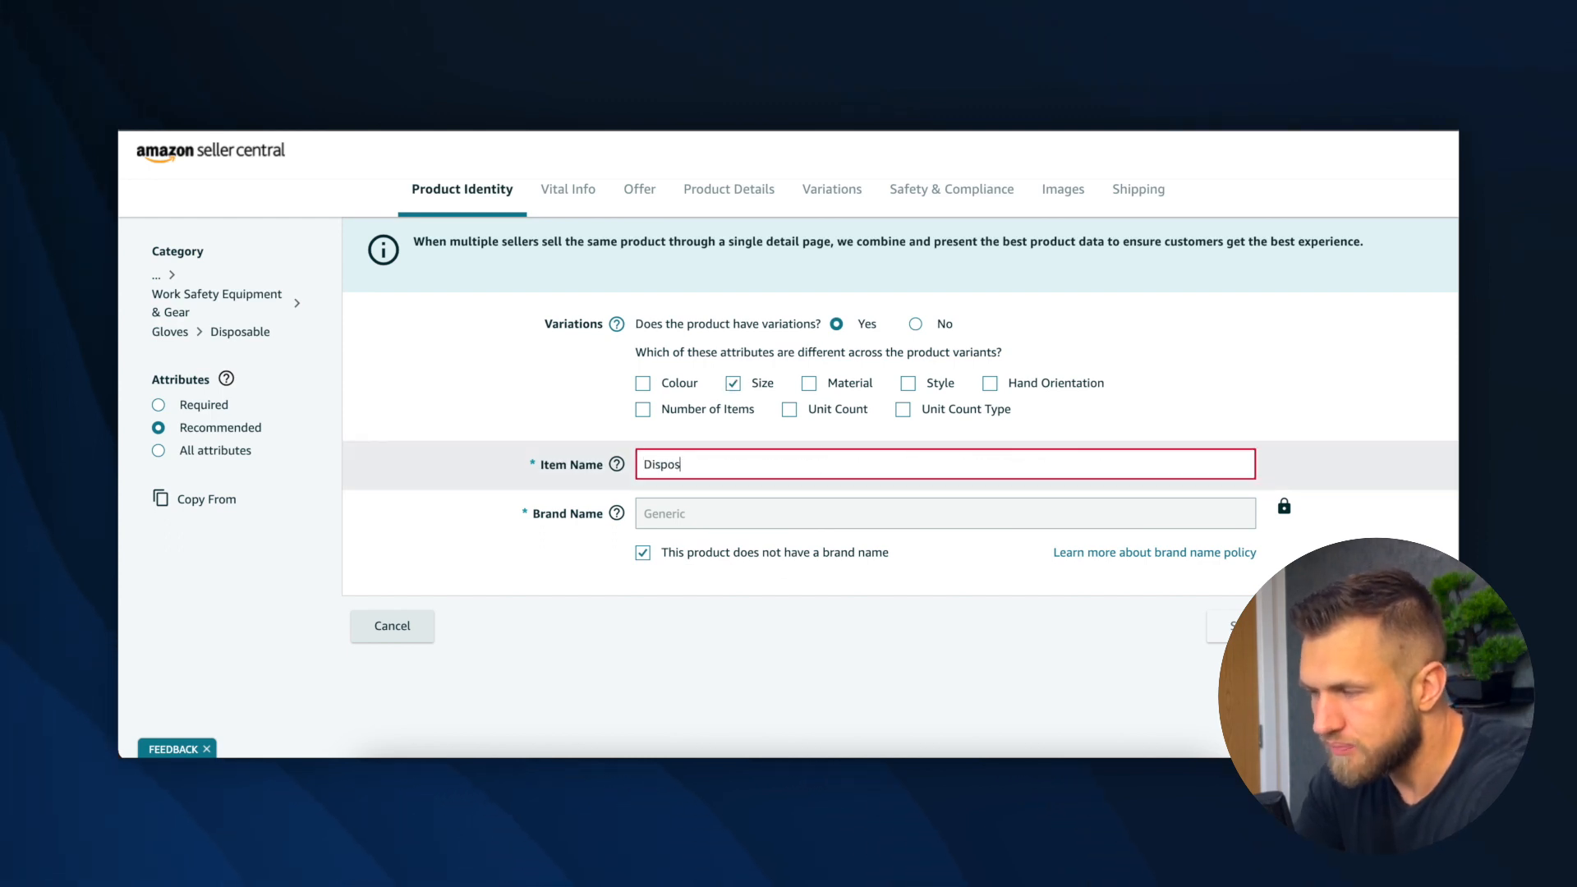
pyautogui.write('able ')
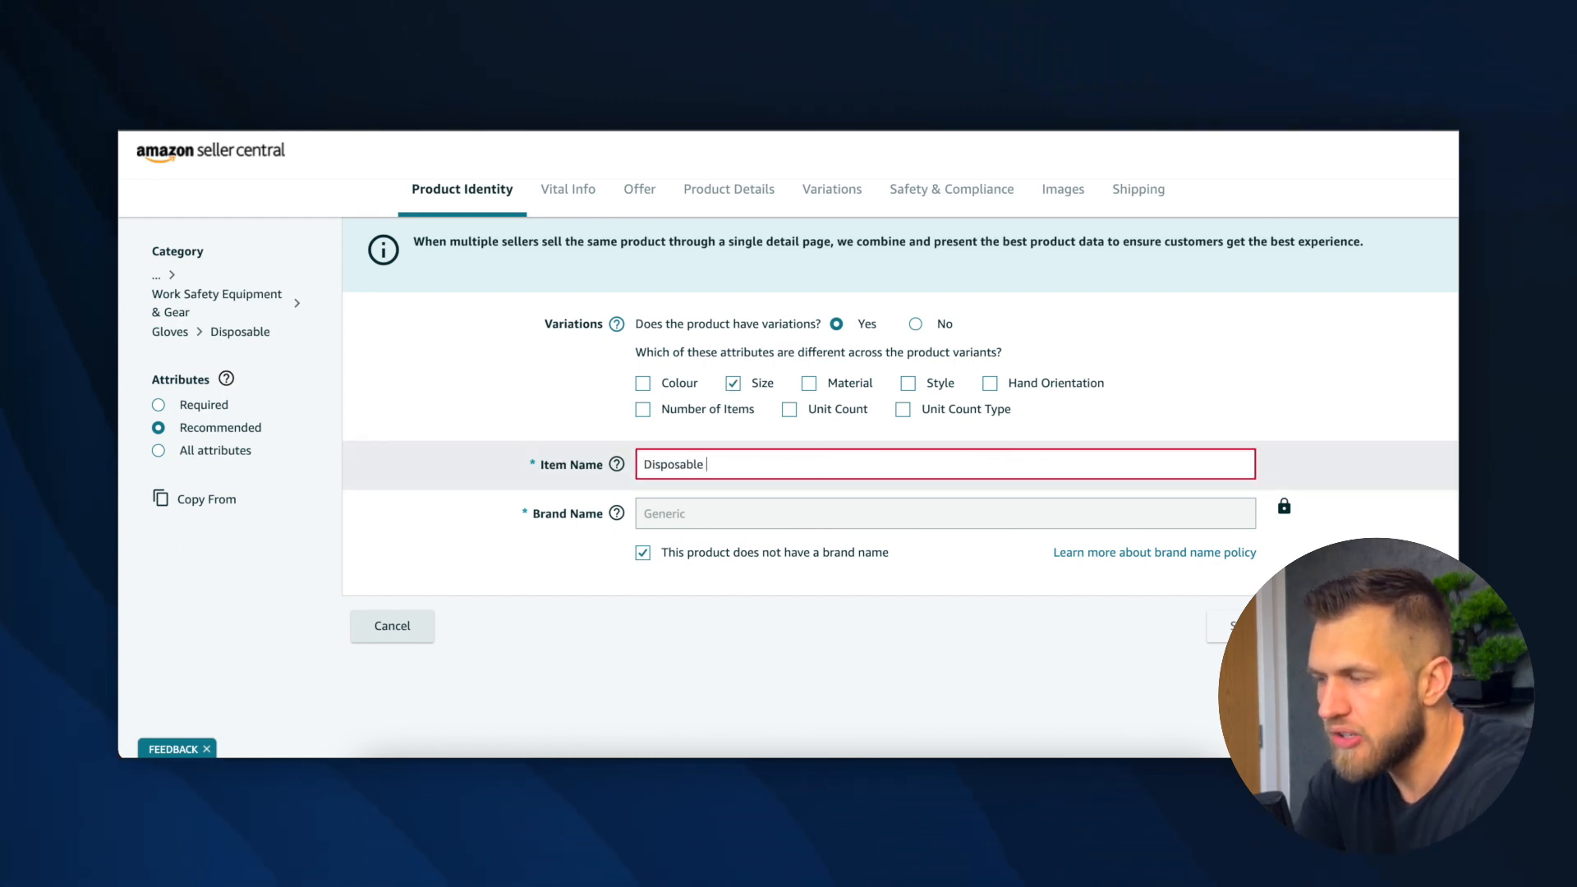
pyautogui.write('Gloves')
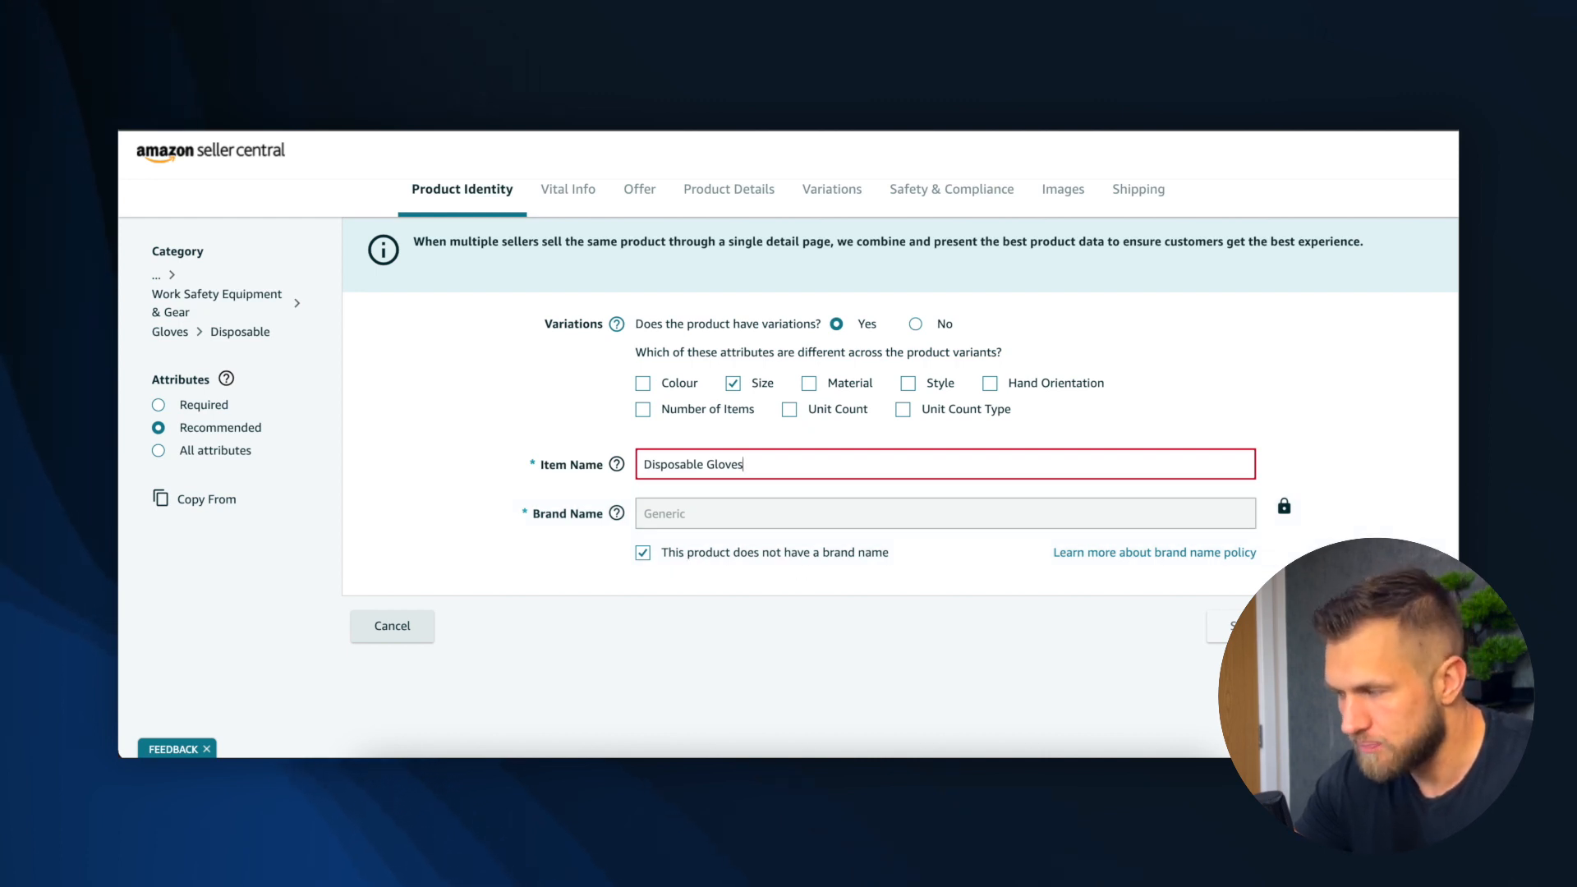
pyautogui.click(1241, 627)
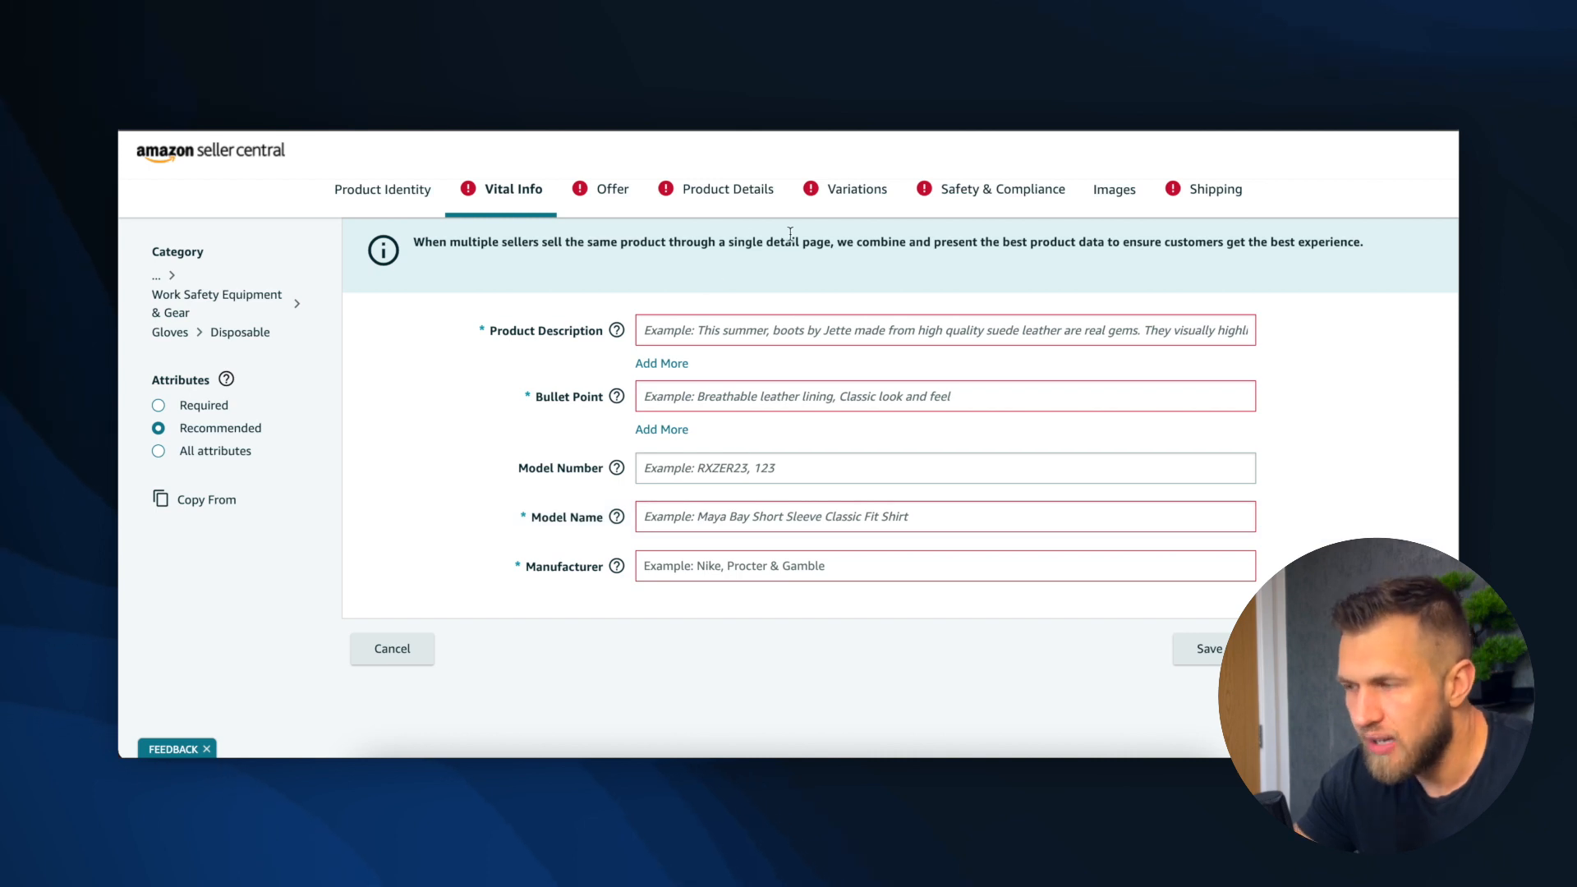
# Go to the listing's Variations section and add Small as a size variant
pyautogui.click(858, 190)
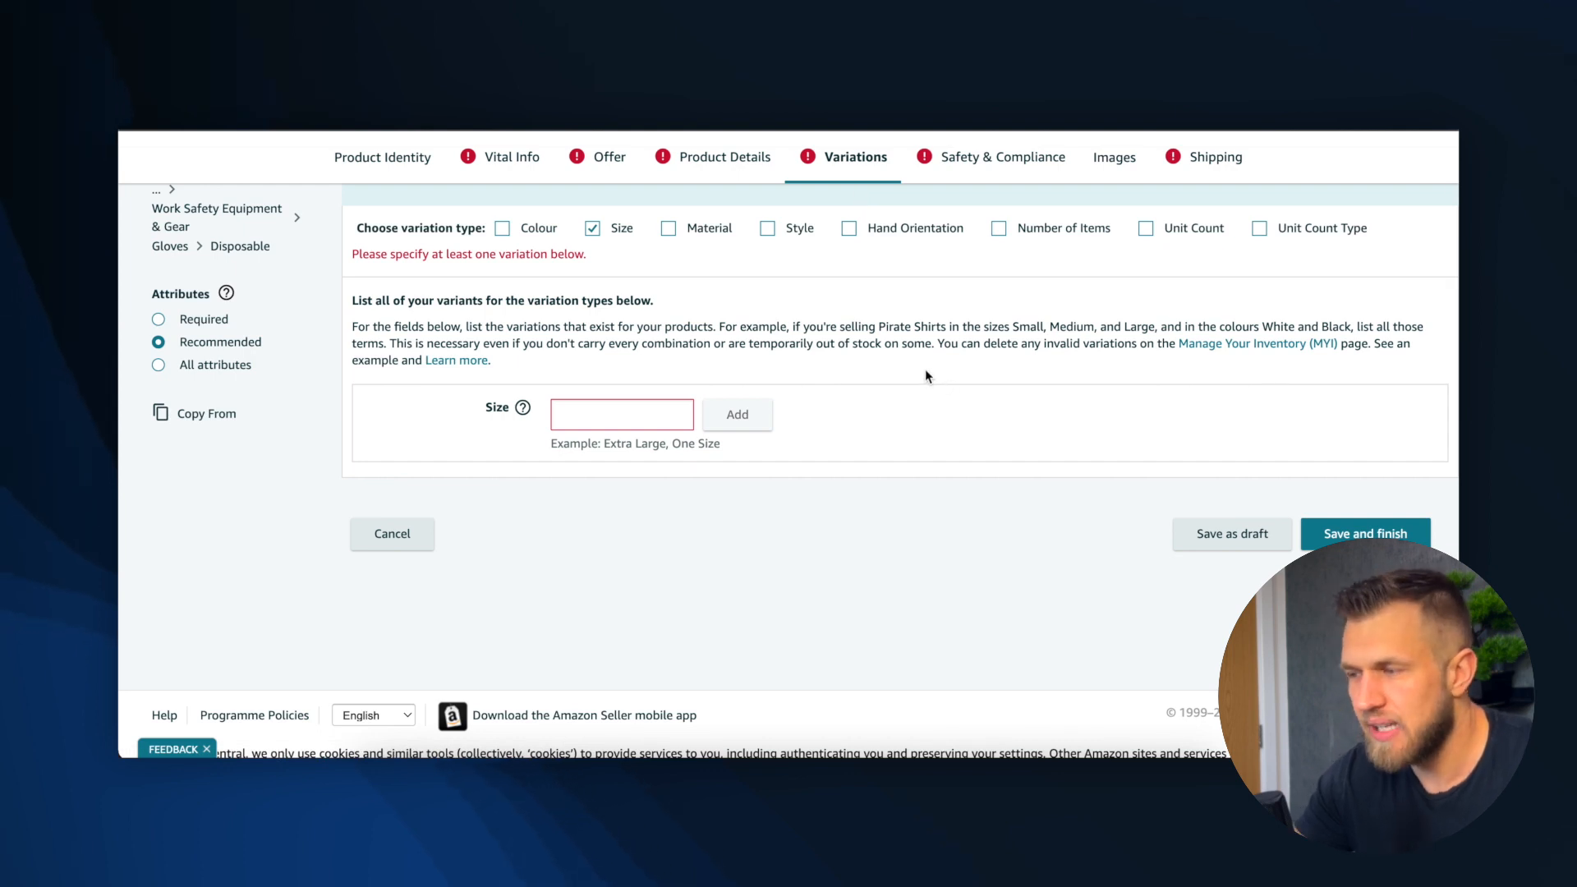
pyautogui.click(640, 414)
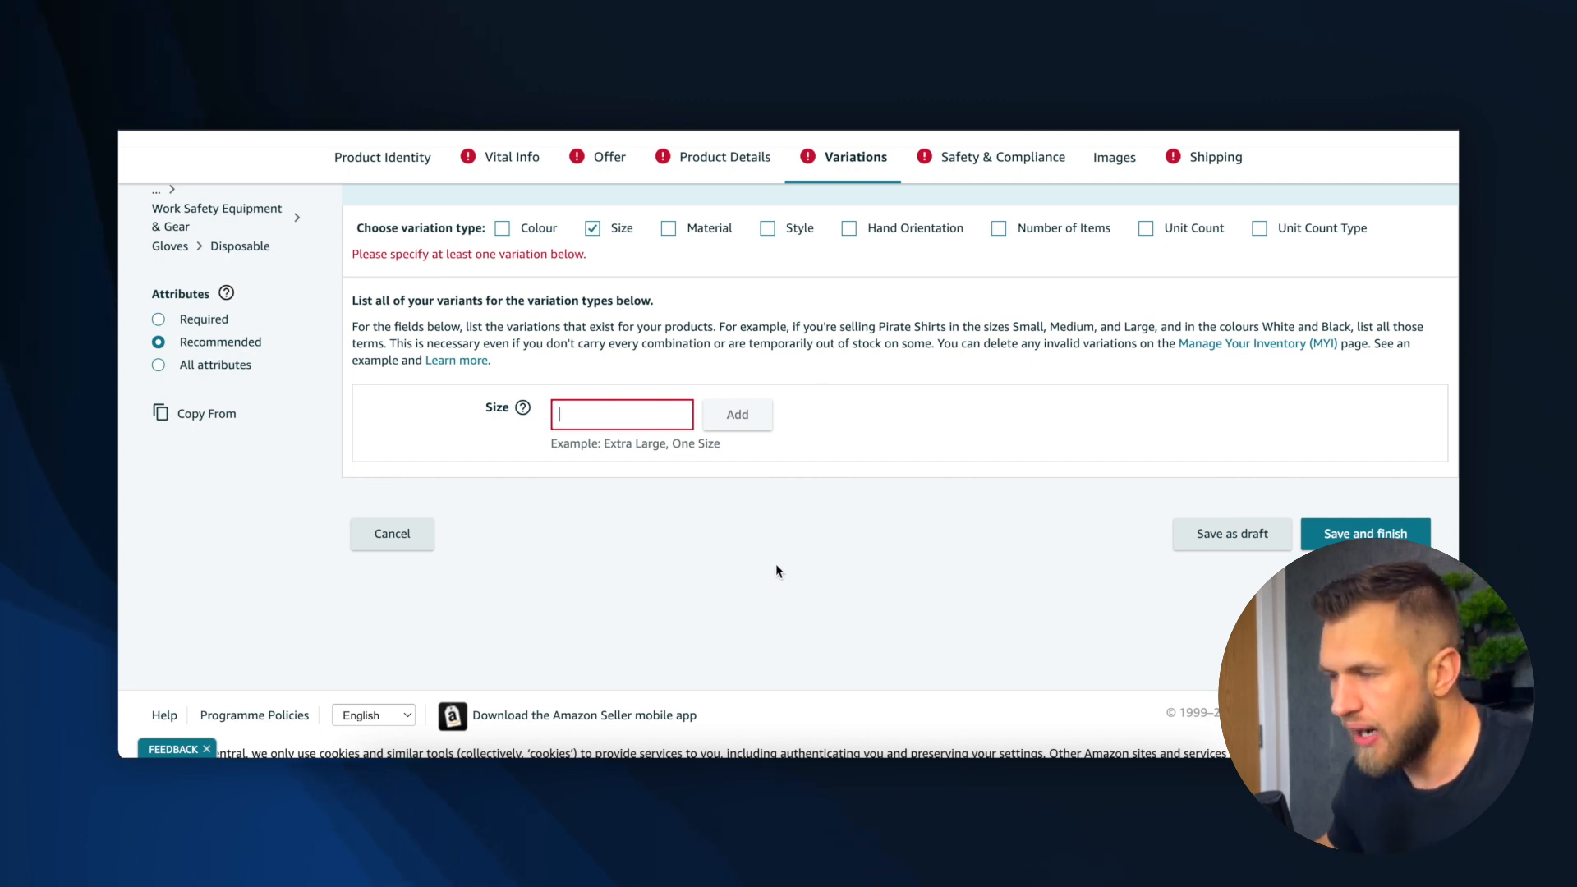
pyautogui.write('Small')
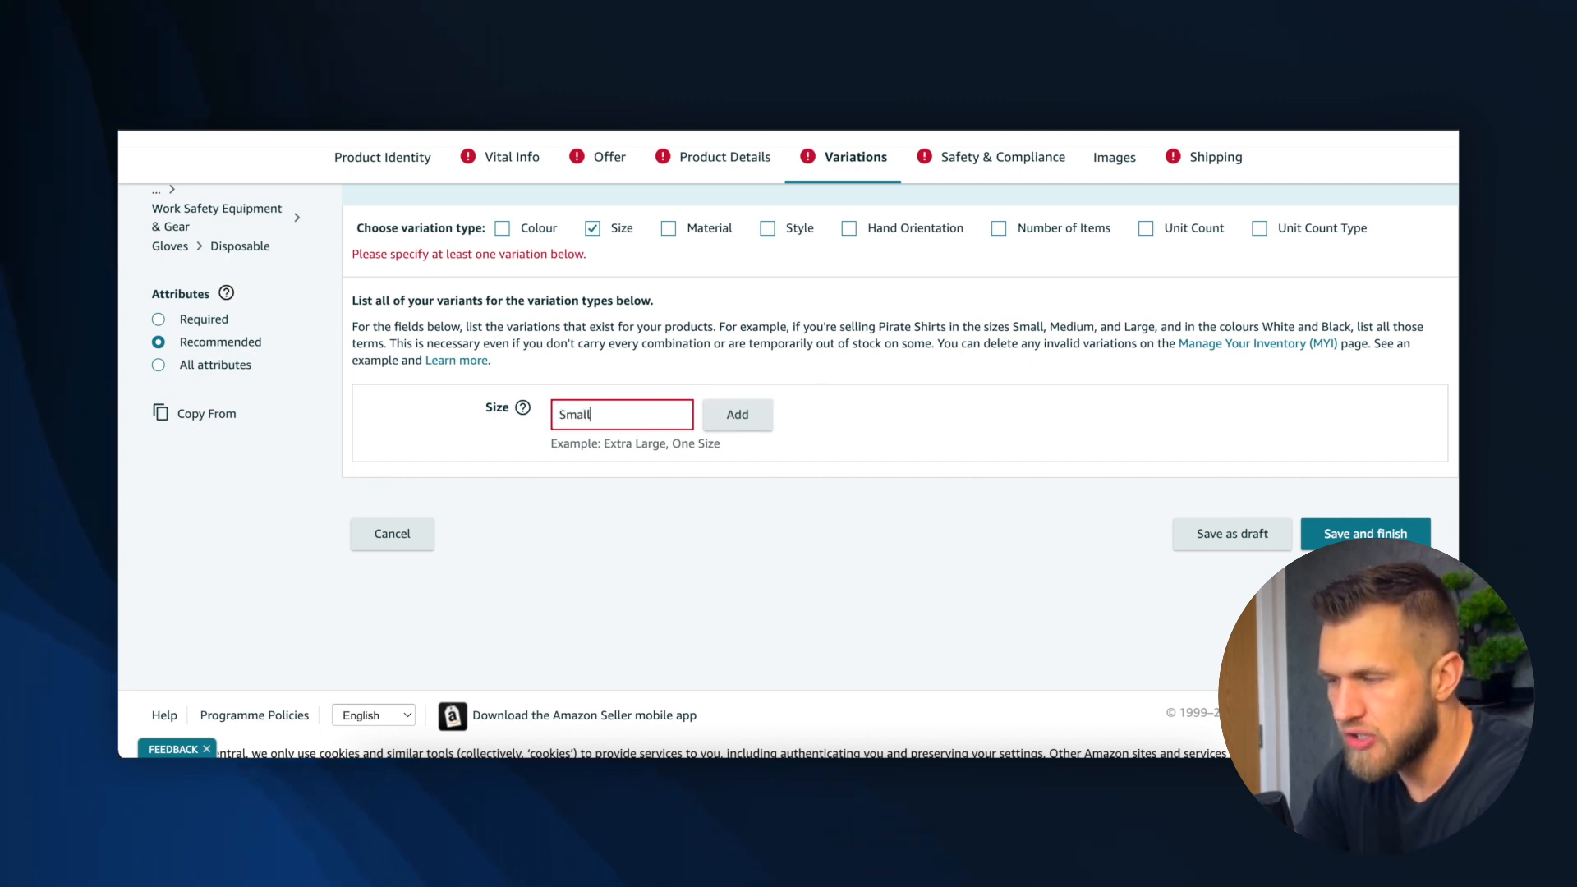
pyautogui.click(759, 414)
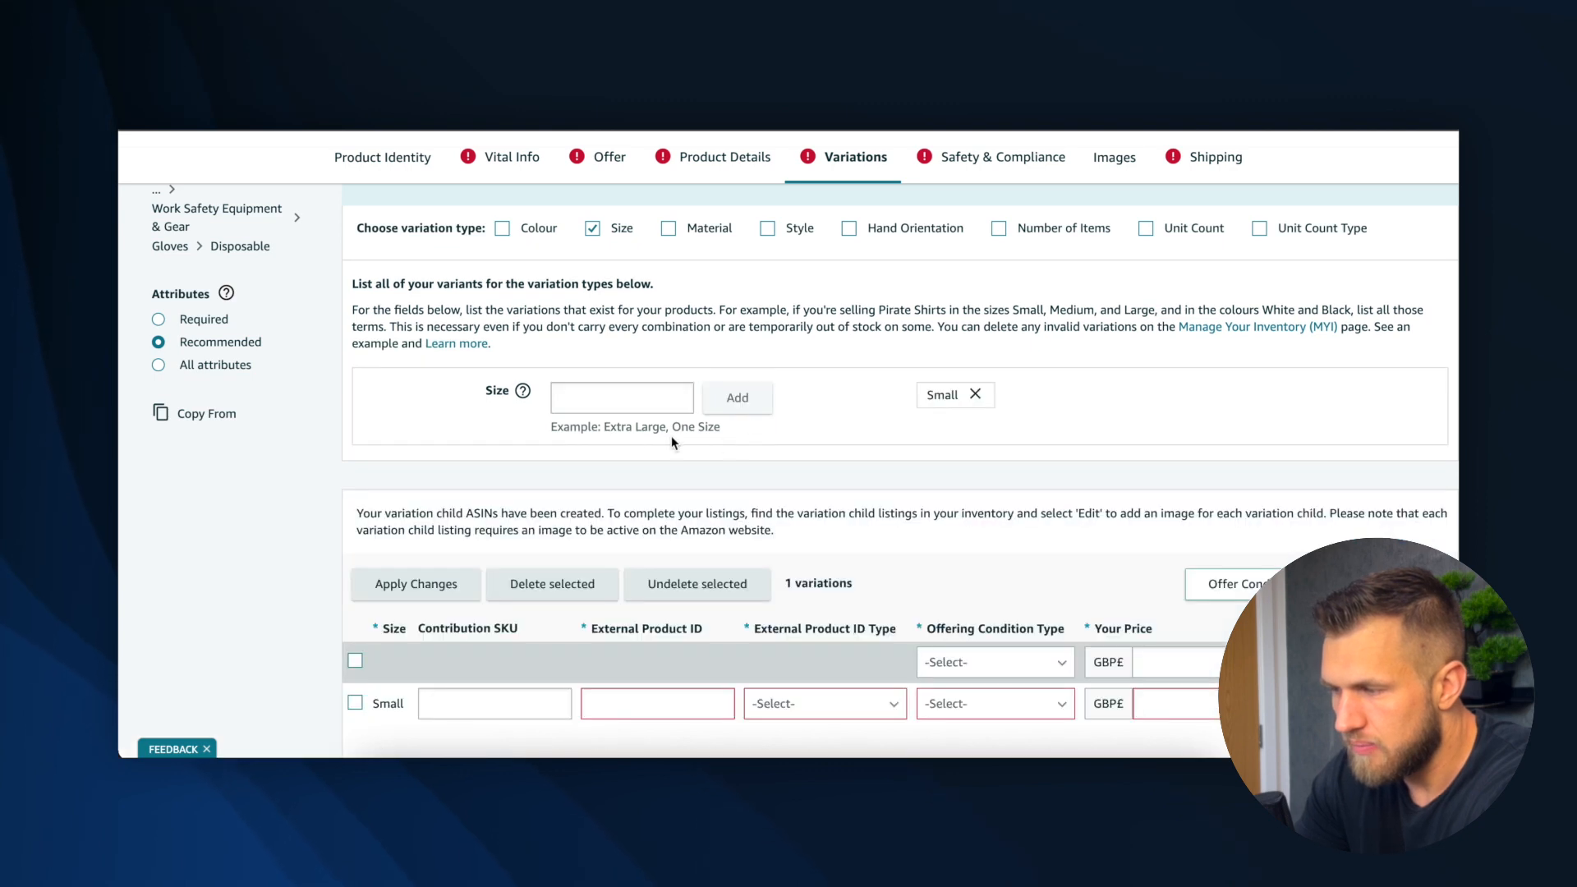
# Add Medium as another size variant of the gloves
pyautogui.click(605, 411)
pyautogui.scroll(-1, 605, 412)
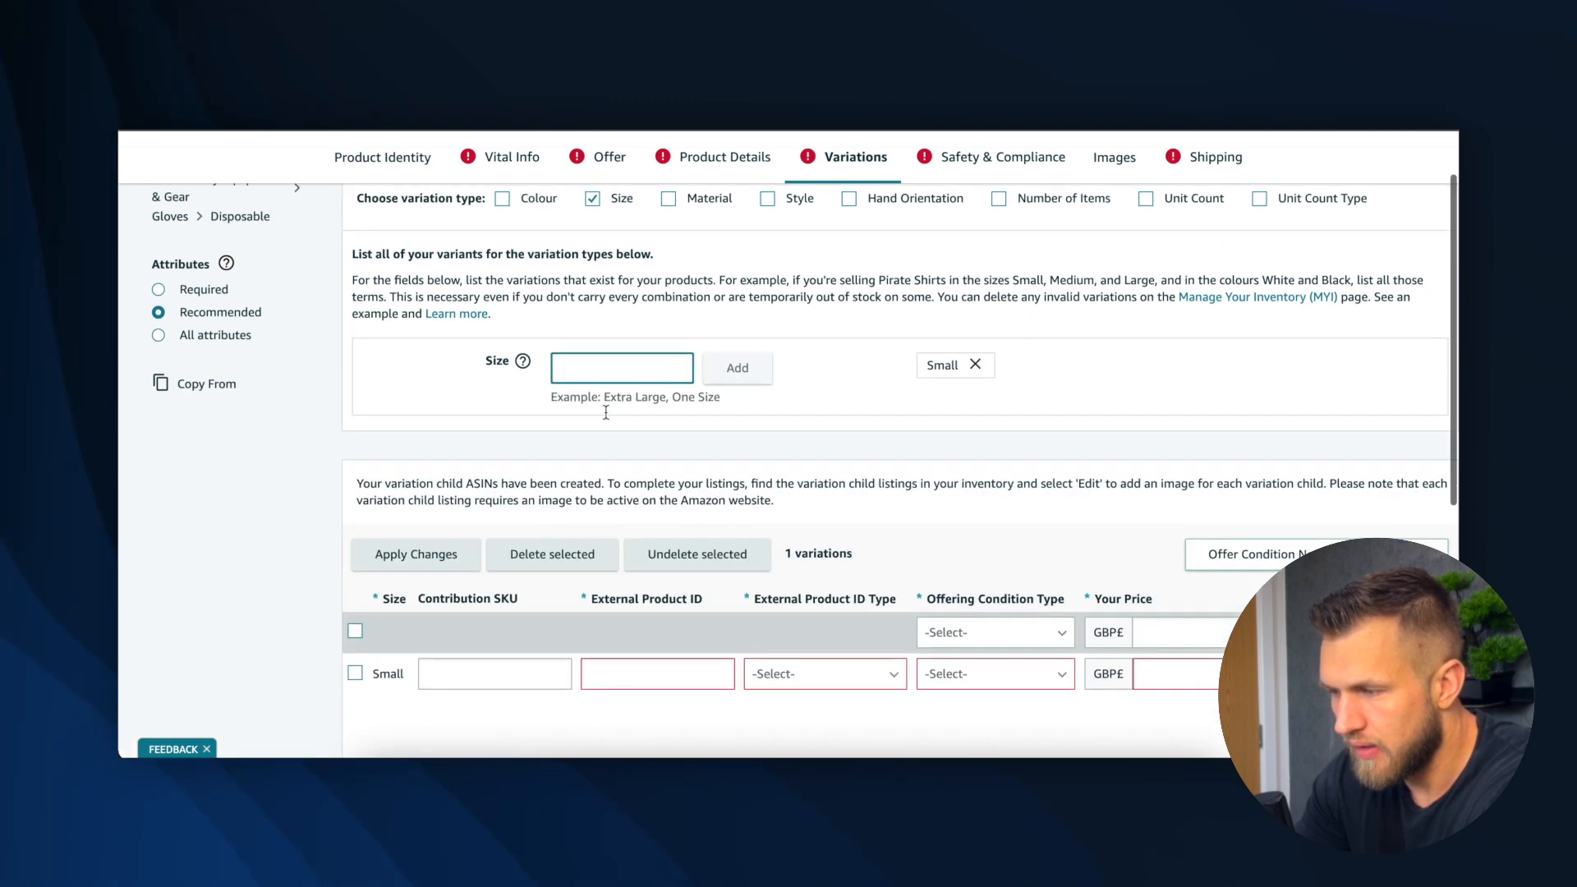
pyautogui.write('Mediuu')
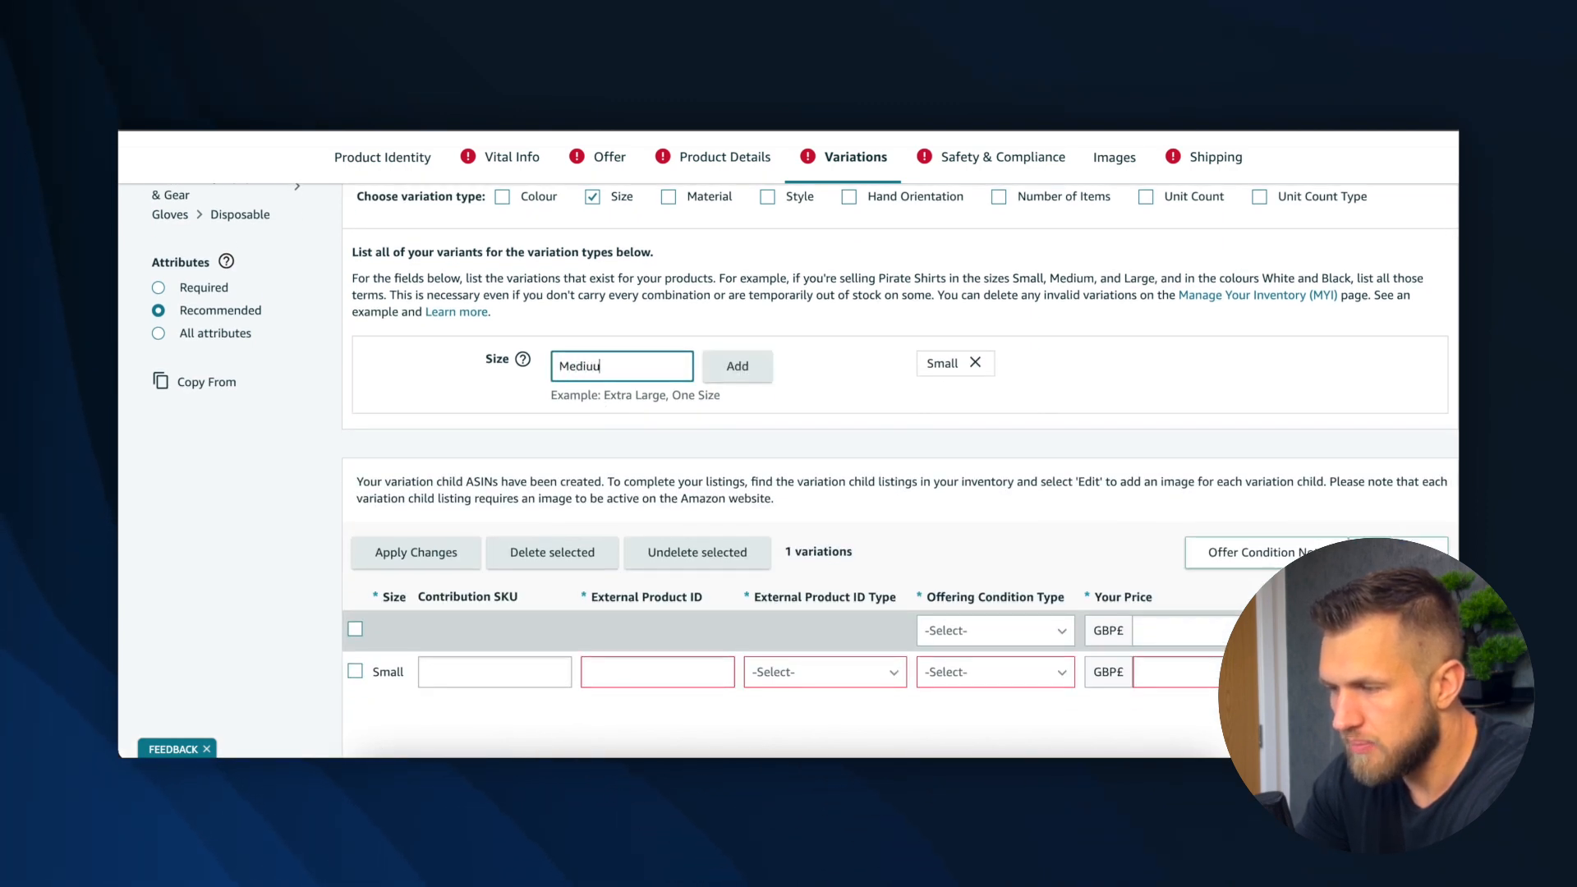
pyautogui.write('m')
pyautogui.press('BackSpace')
pyautogui.press('BackSpace')
pyautogui.write('m')
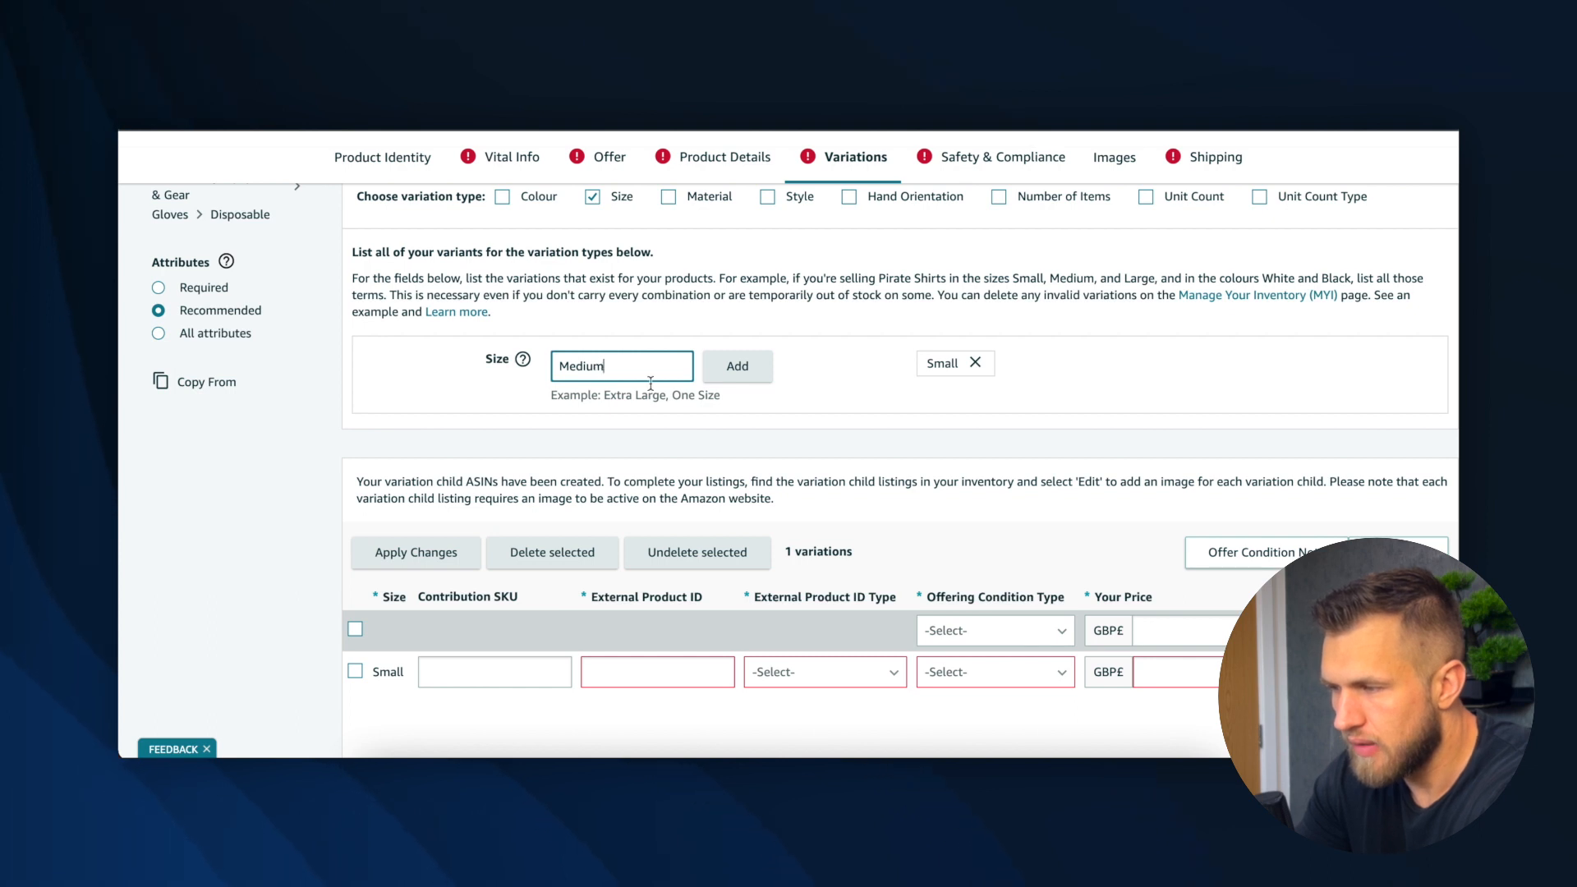
pyautogui.click(738, 367)
# Add Large as a further size variant of the gloves
pyautogui.click(605, 362)
pyautogui.write('Lar')
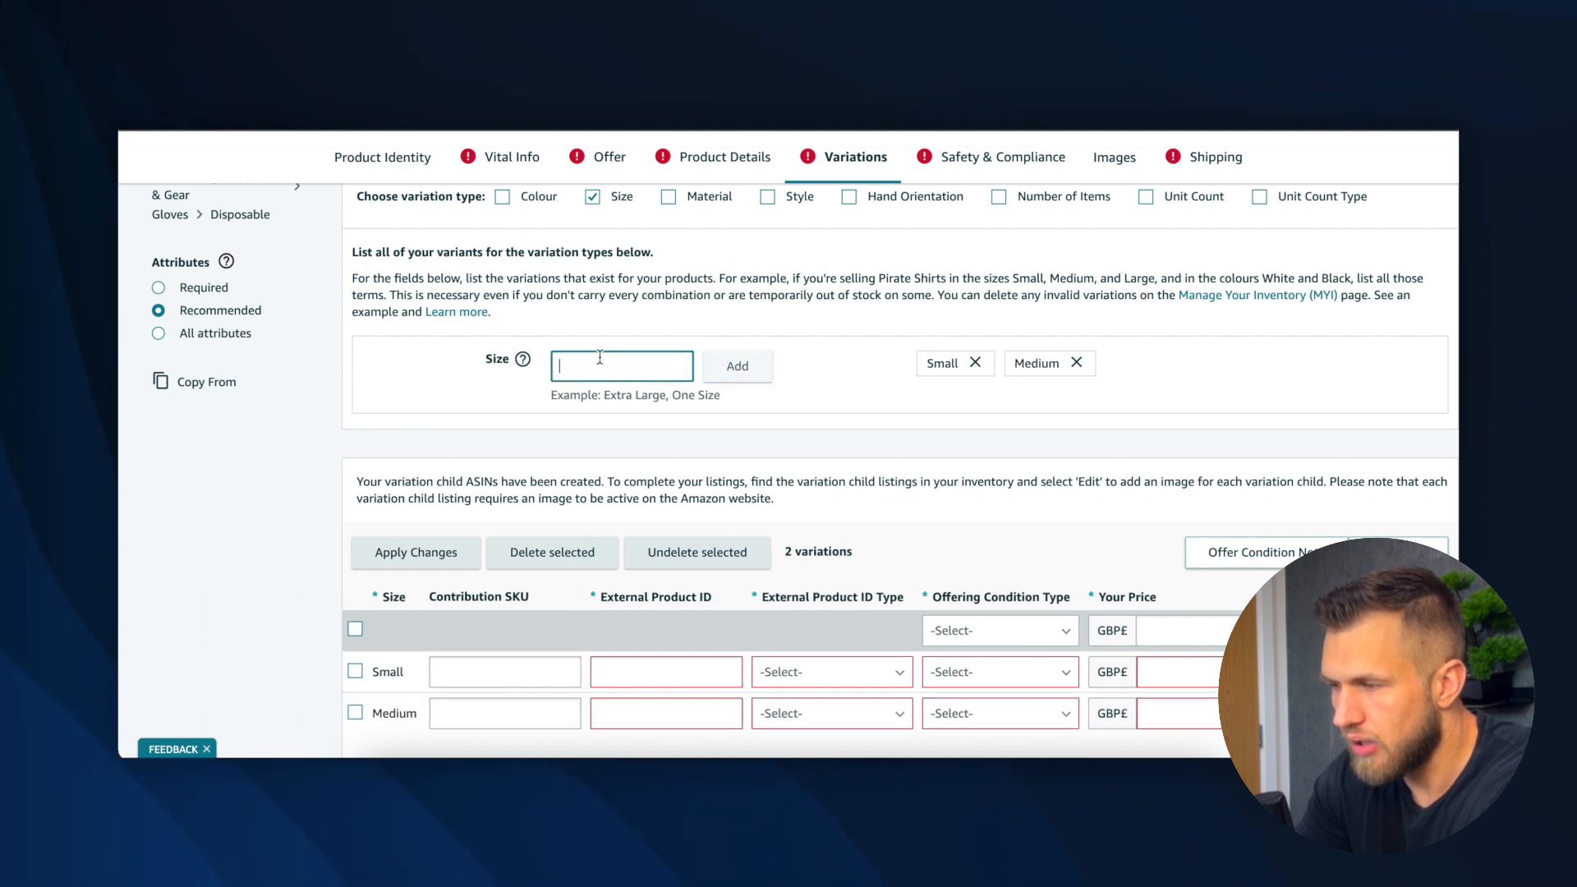
pyautogui.write('ge')
pyautogui.click(738, 367)
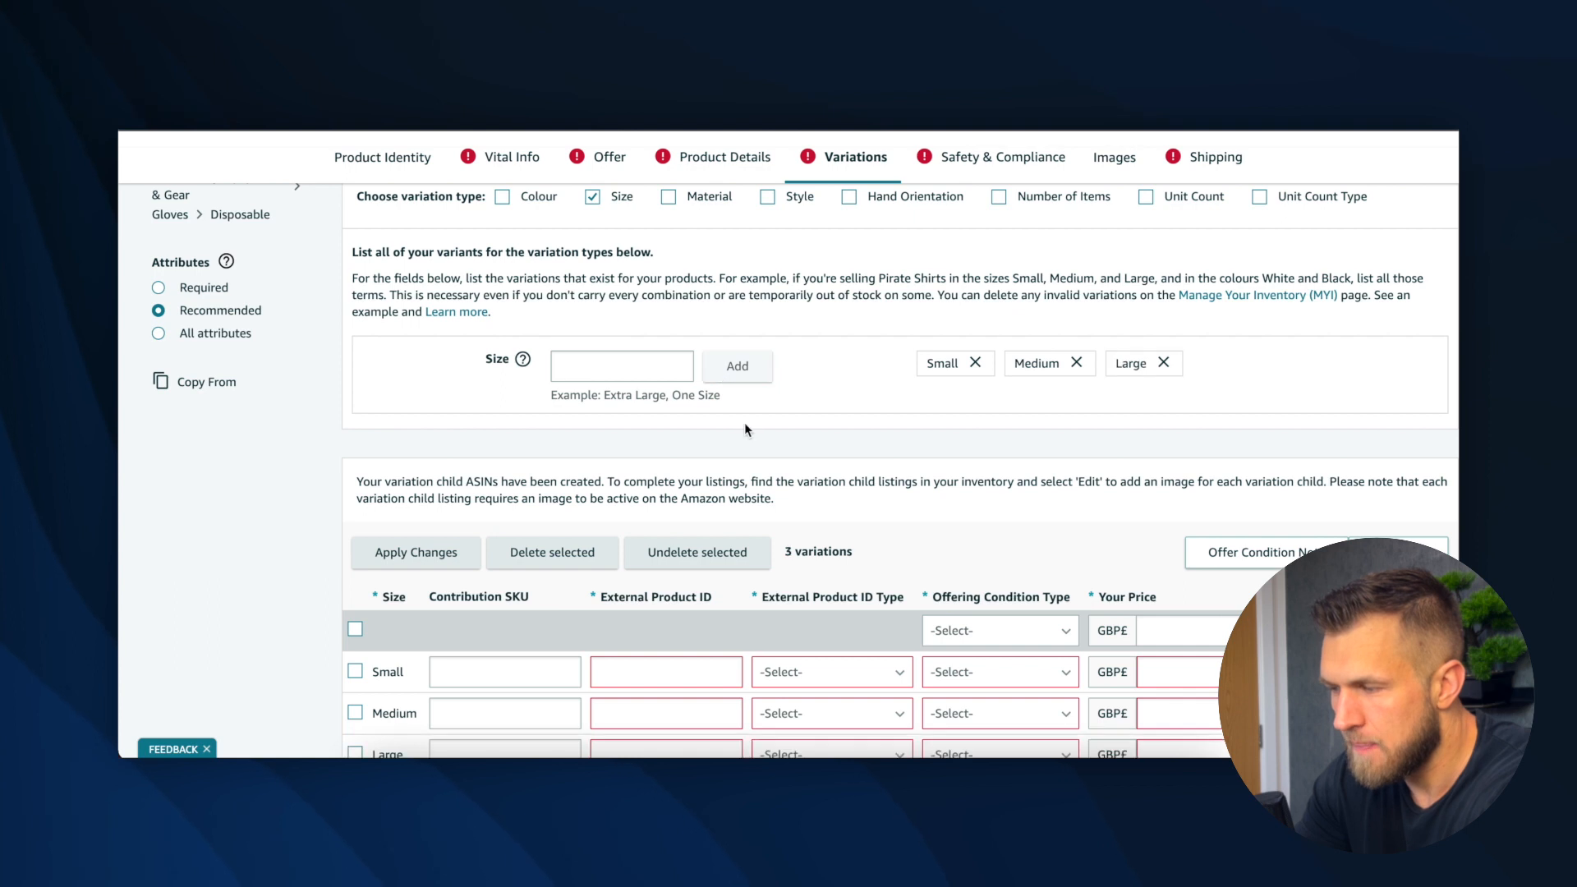
# Enable Colour as an additional variation type and add Blue as a colour variant
pyautogui.scroll(-2, 744, 423)
pyautogui.scroll(3, 744, 423)
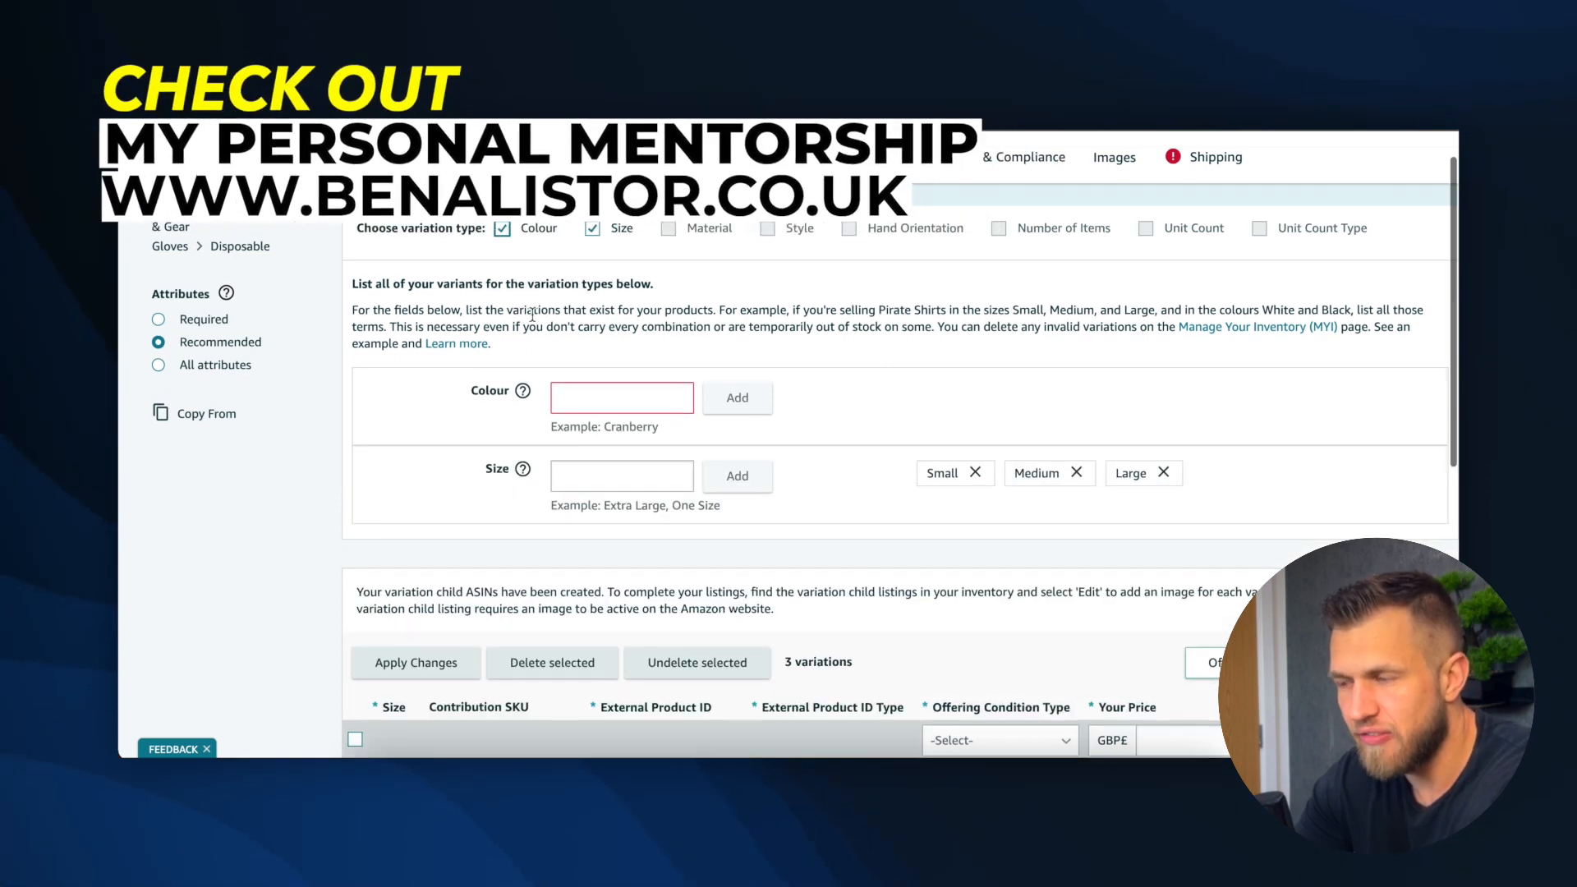
pyautogui.scroll(-2, 533, 321)
pyautogui.click(584, 299)
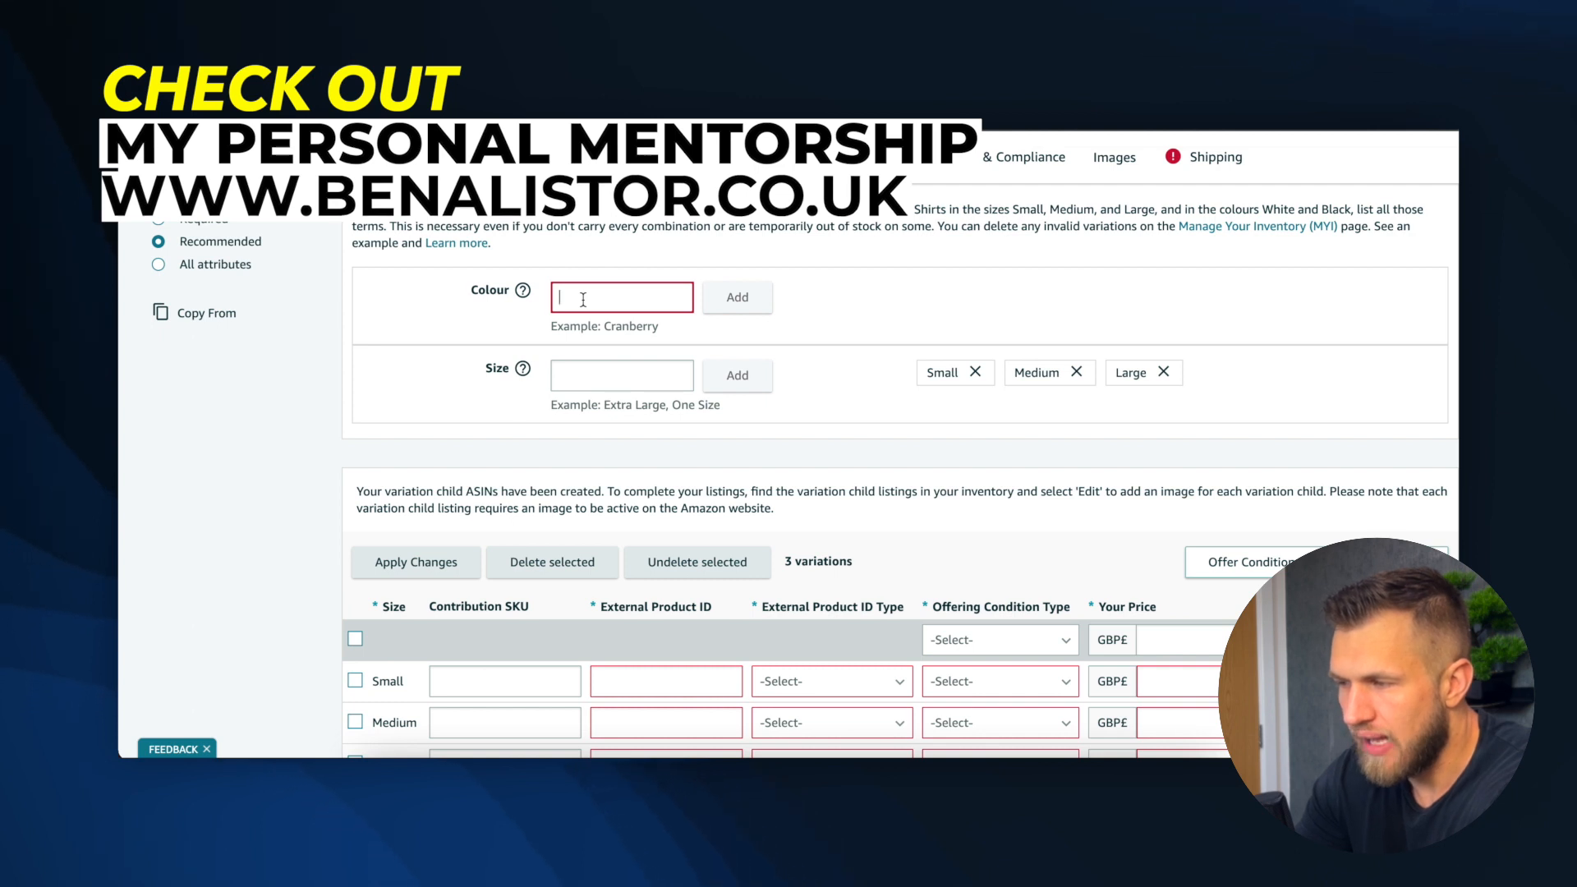
pyautogui.write('Blue')
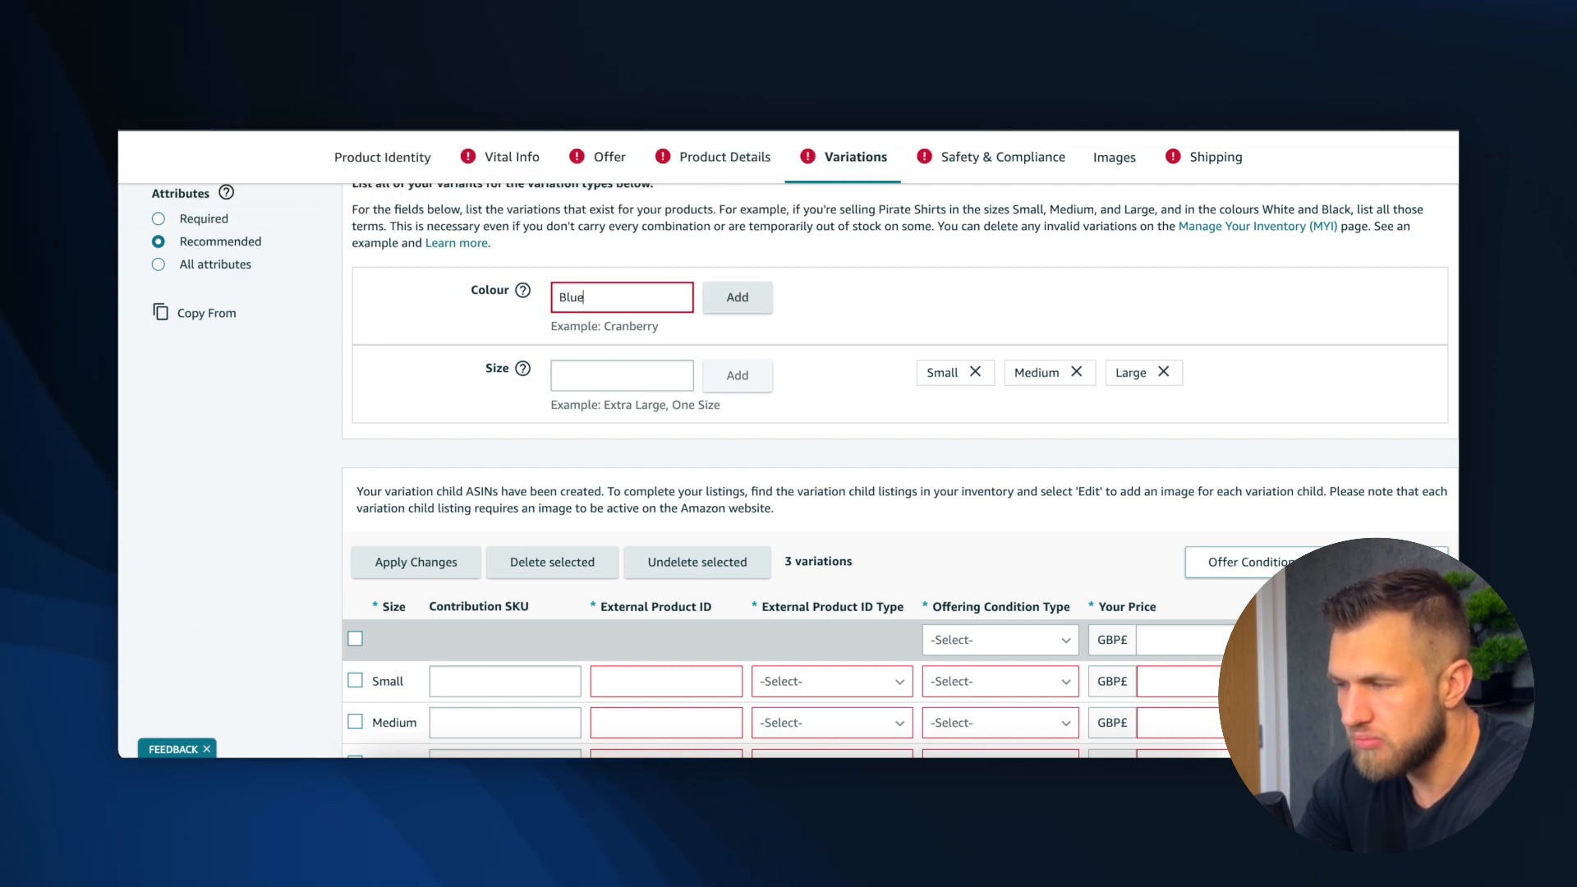
pyautogui.click(727, 306)
pyautogui.scroll(-3, 790, 386)
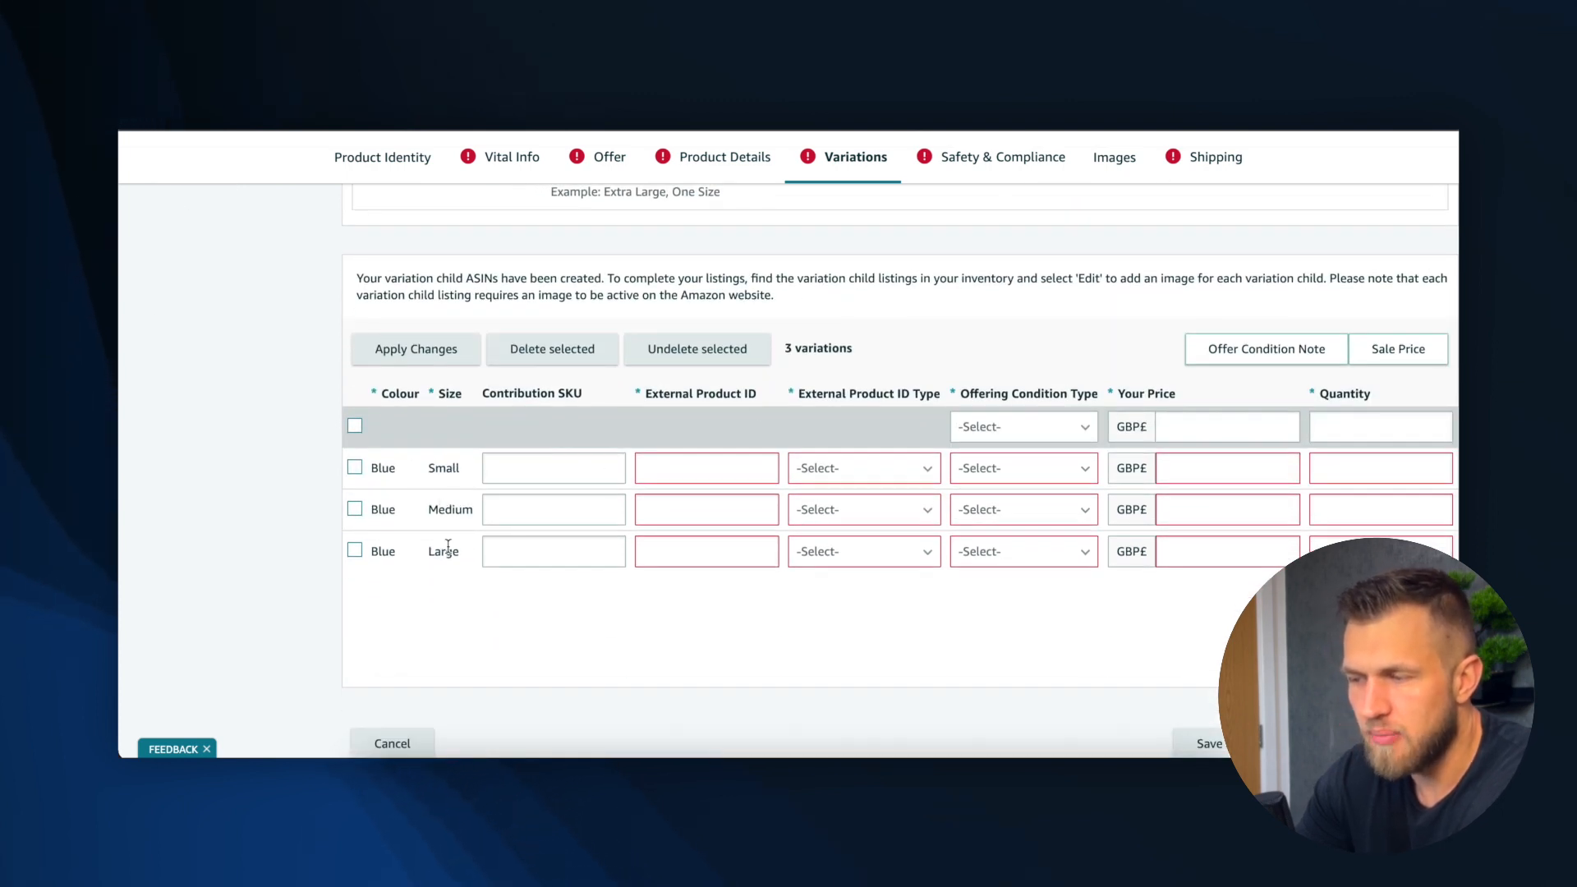
# Add Red as a second colour variant and check the resulting colour and size combinations
pyautogui.scroll(1, 494, 475)
pyautogui.scroll(1, 494, 475)
pyautogui.click(610, 274)
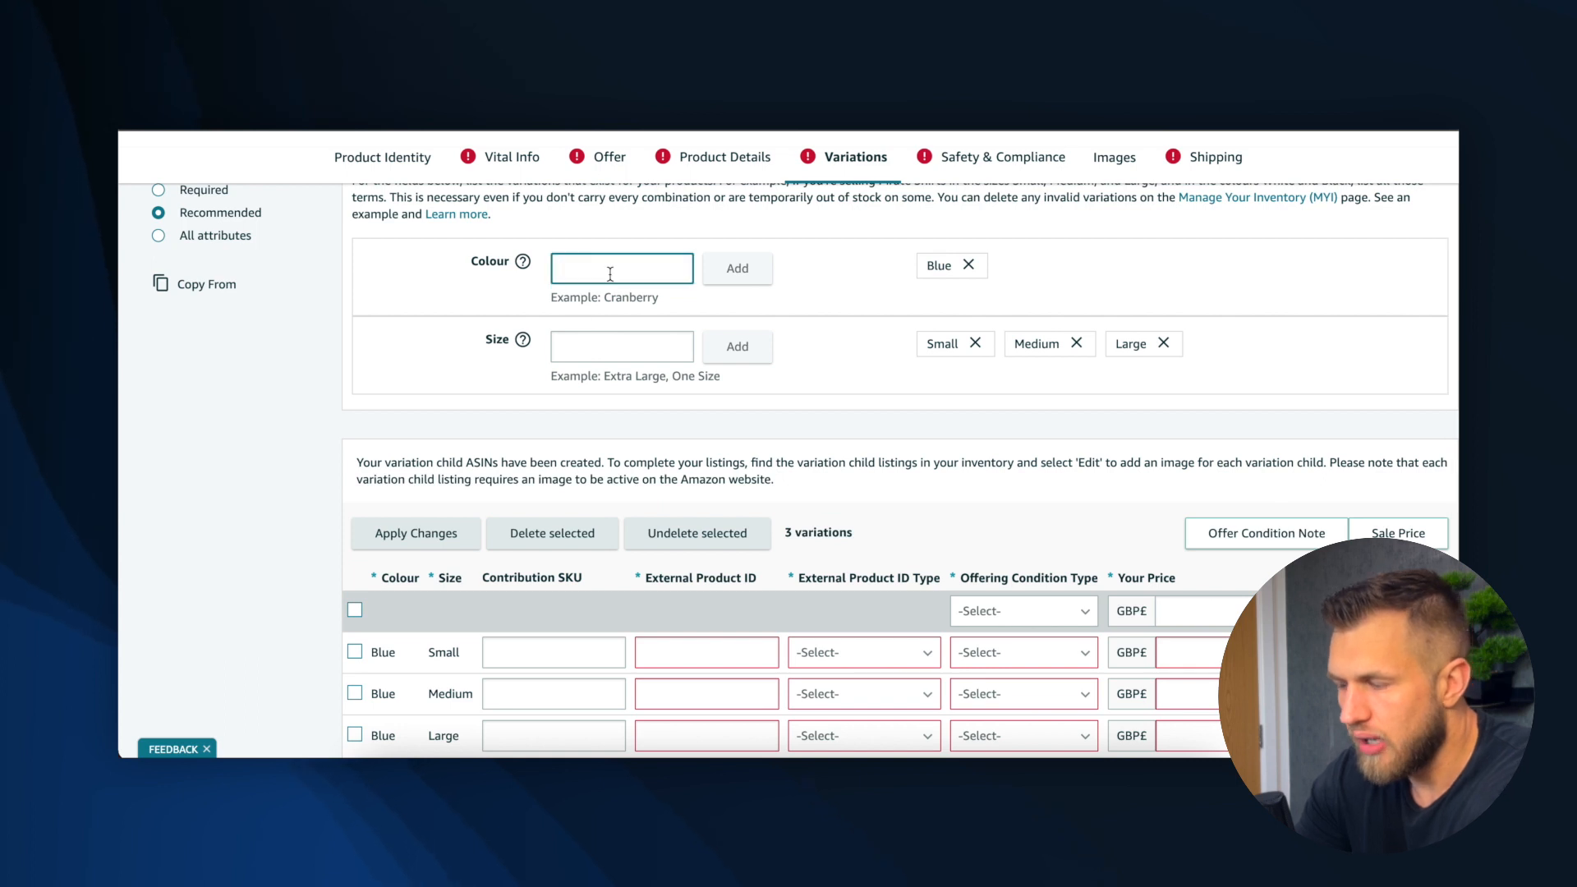
pyautogui.write('Red')
pyautogui.click(754, 261)
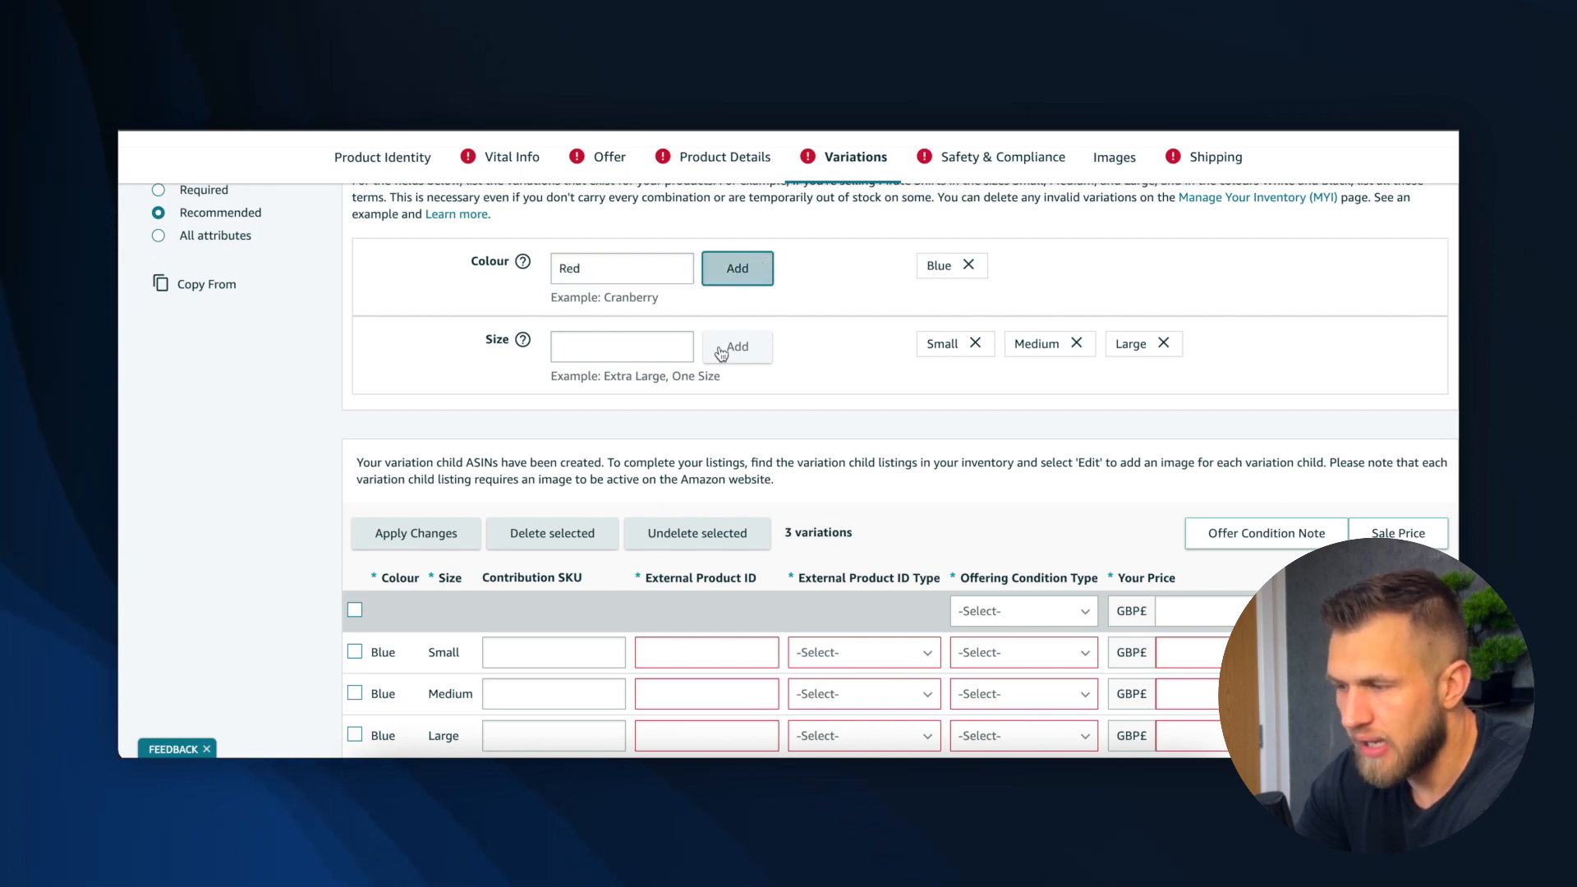
pyautogui.scroll(-3, 700, 416)
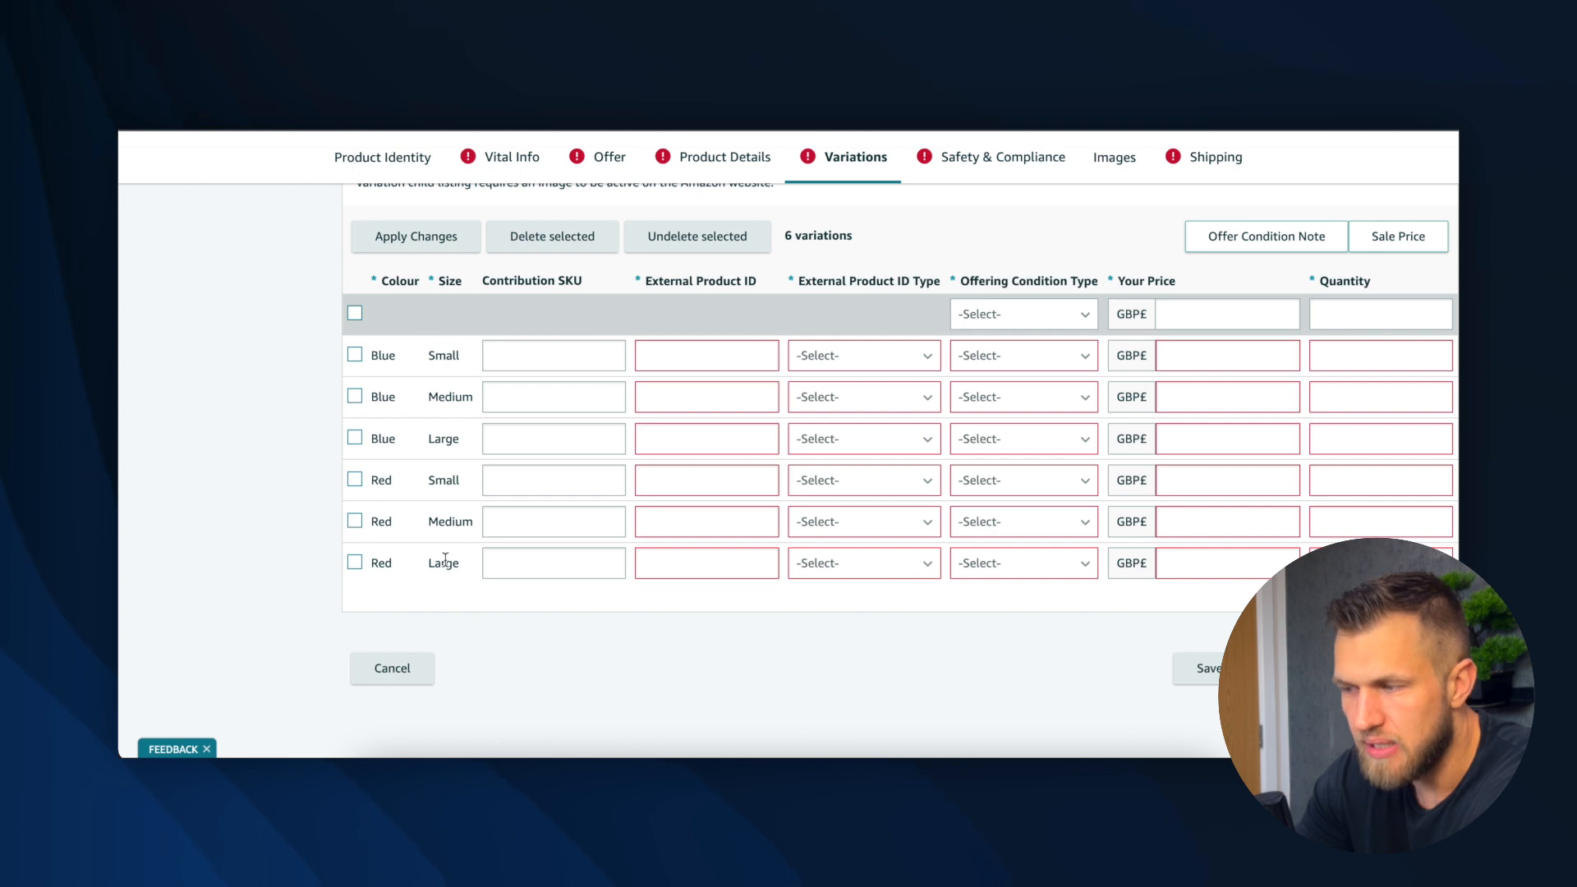
# Add Green as a third colour variant of the gloves
pyautogui.scroll(3, 579, 632)
pyautogui.click(626, 223)
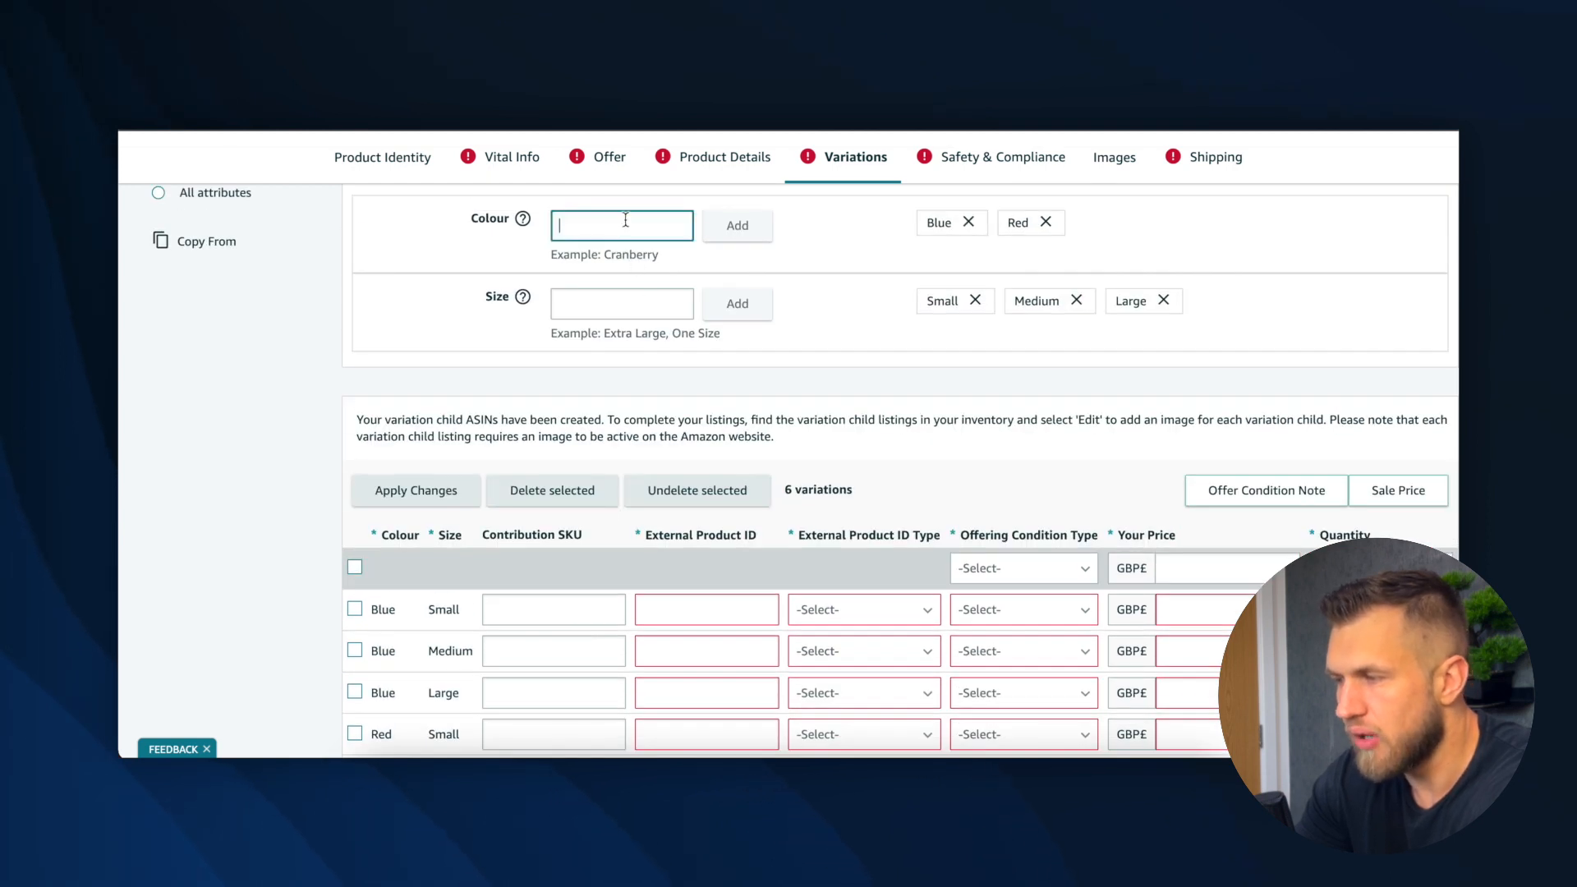
pyautogui.write('Green')
pyautogui.click(752, 227)
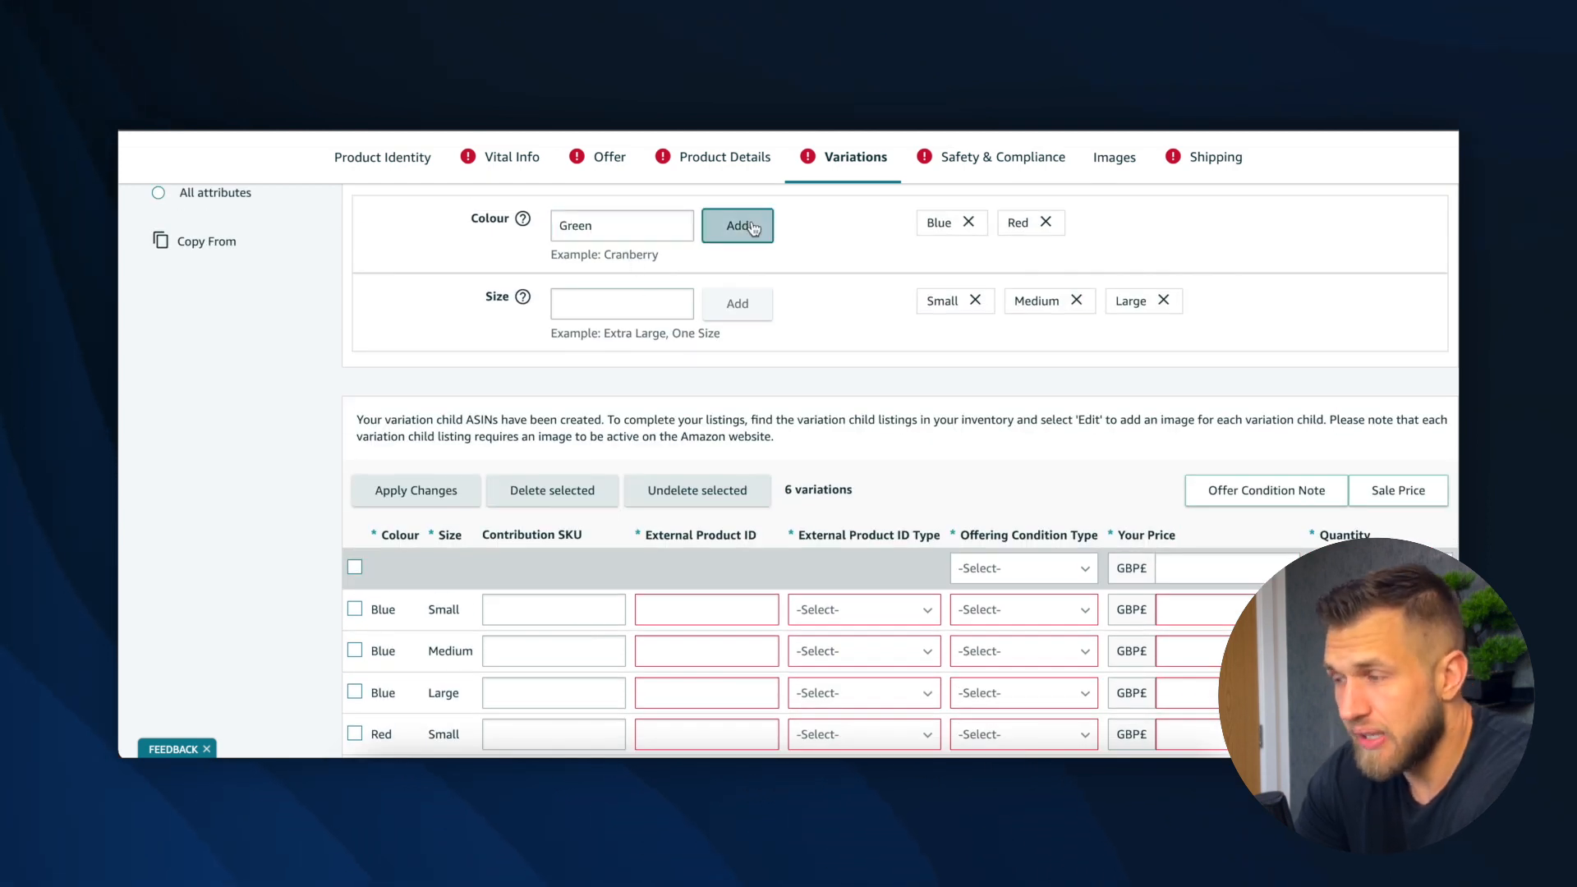
# Review the colour and size combinations and their required fields in the variations table
pyautogui.scroll(-1, 810, 312)
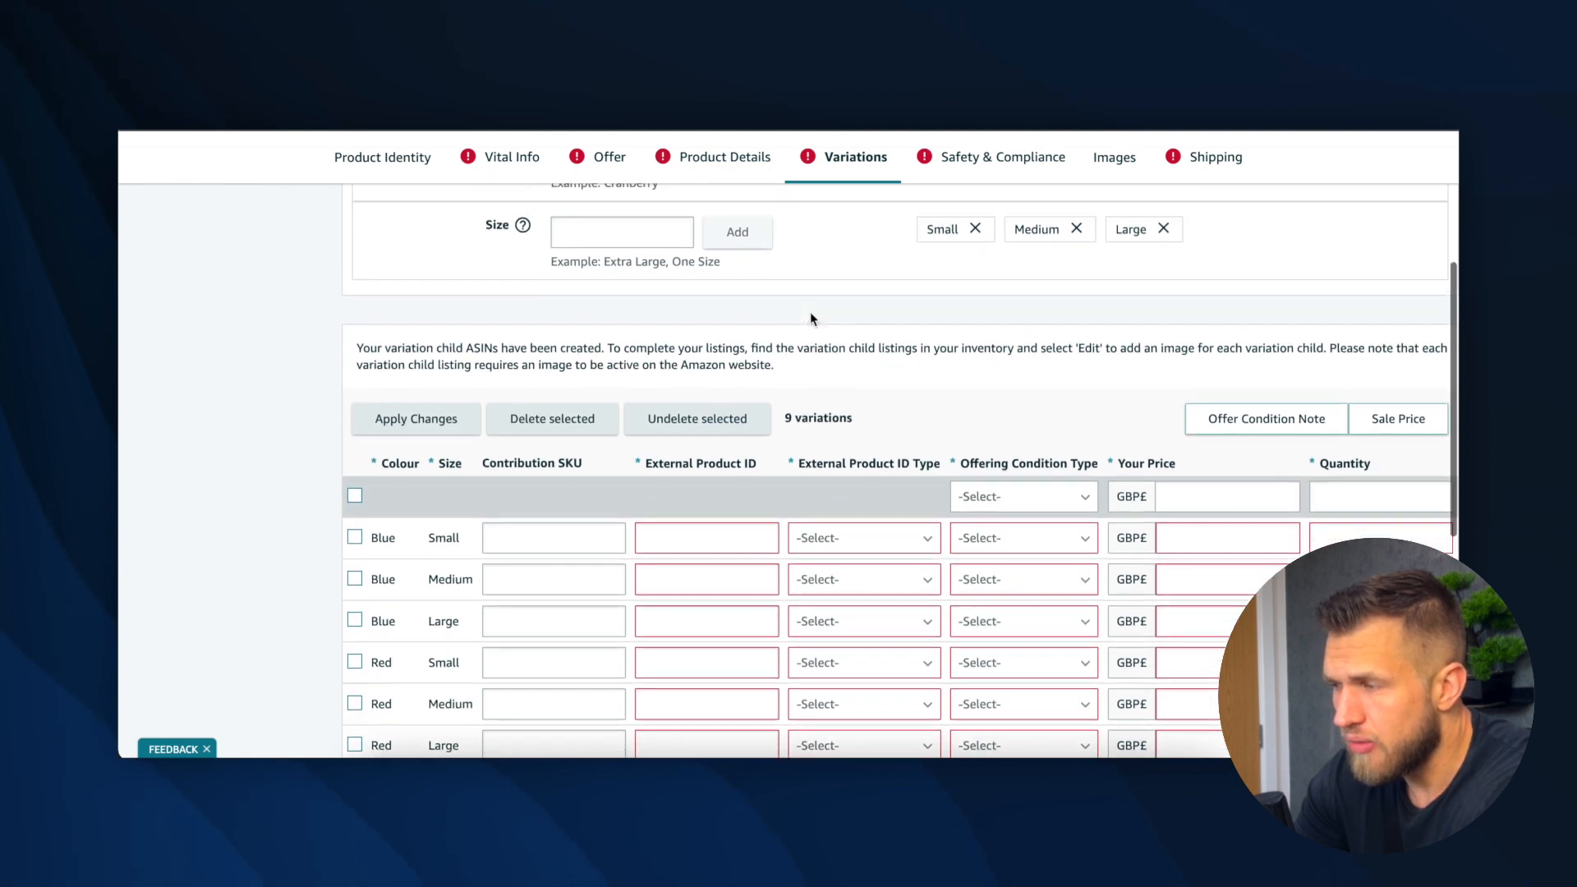
pyautogui.scroll(2, 811, 313)
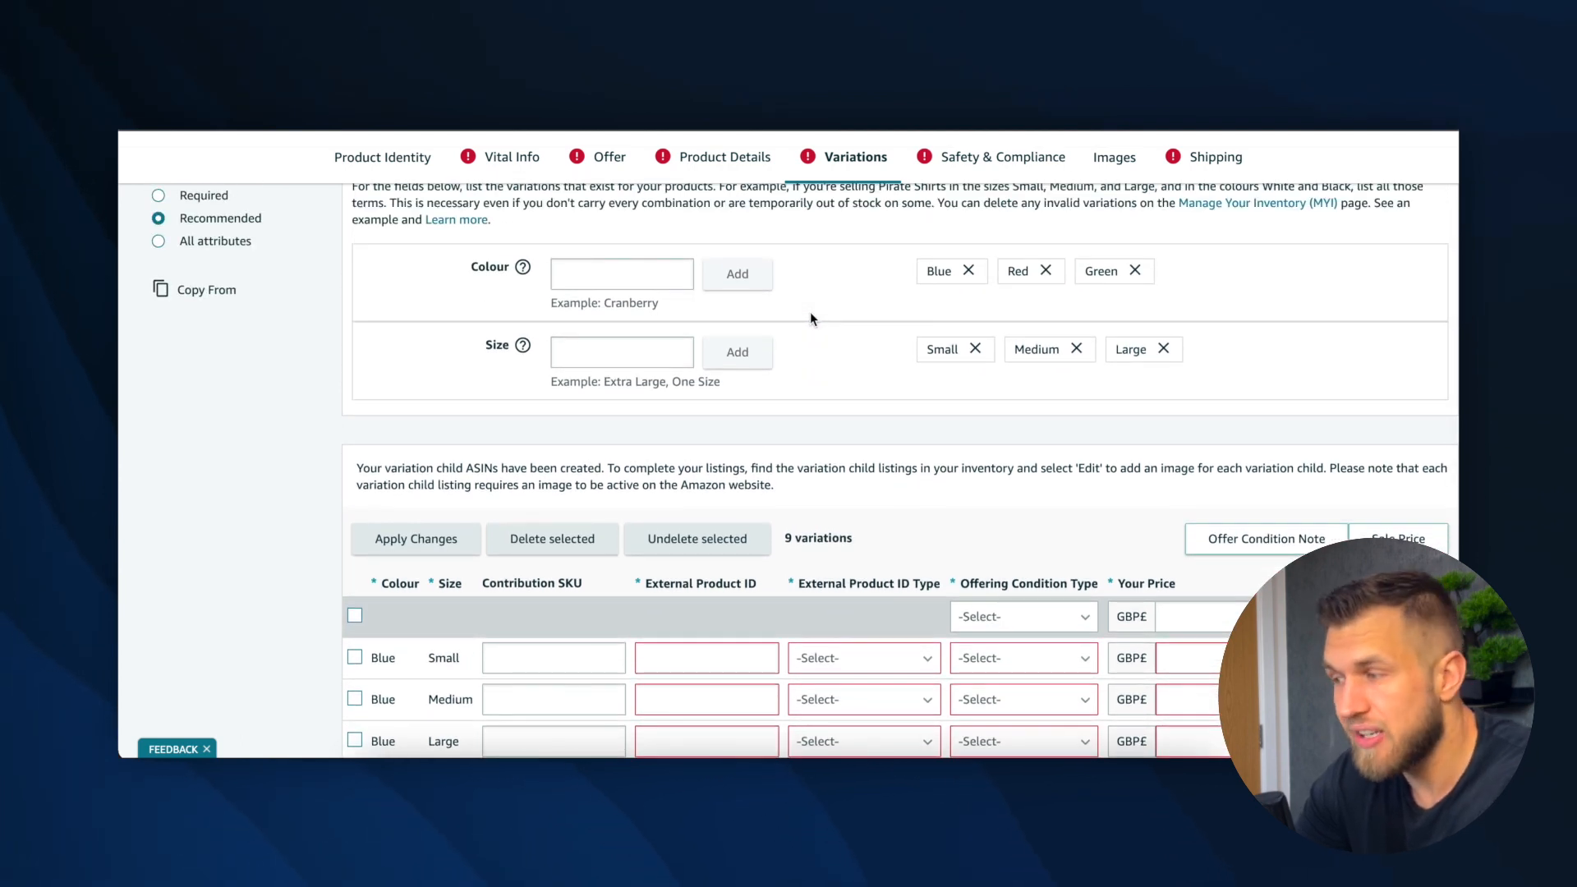
pyautogui.scroll(-5, 810, 312)
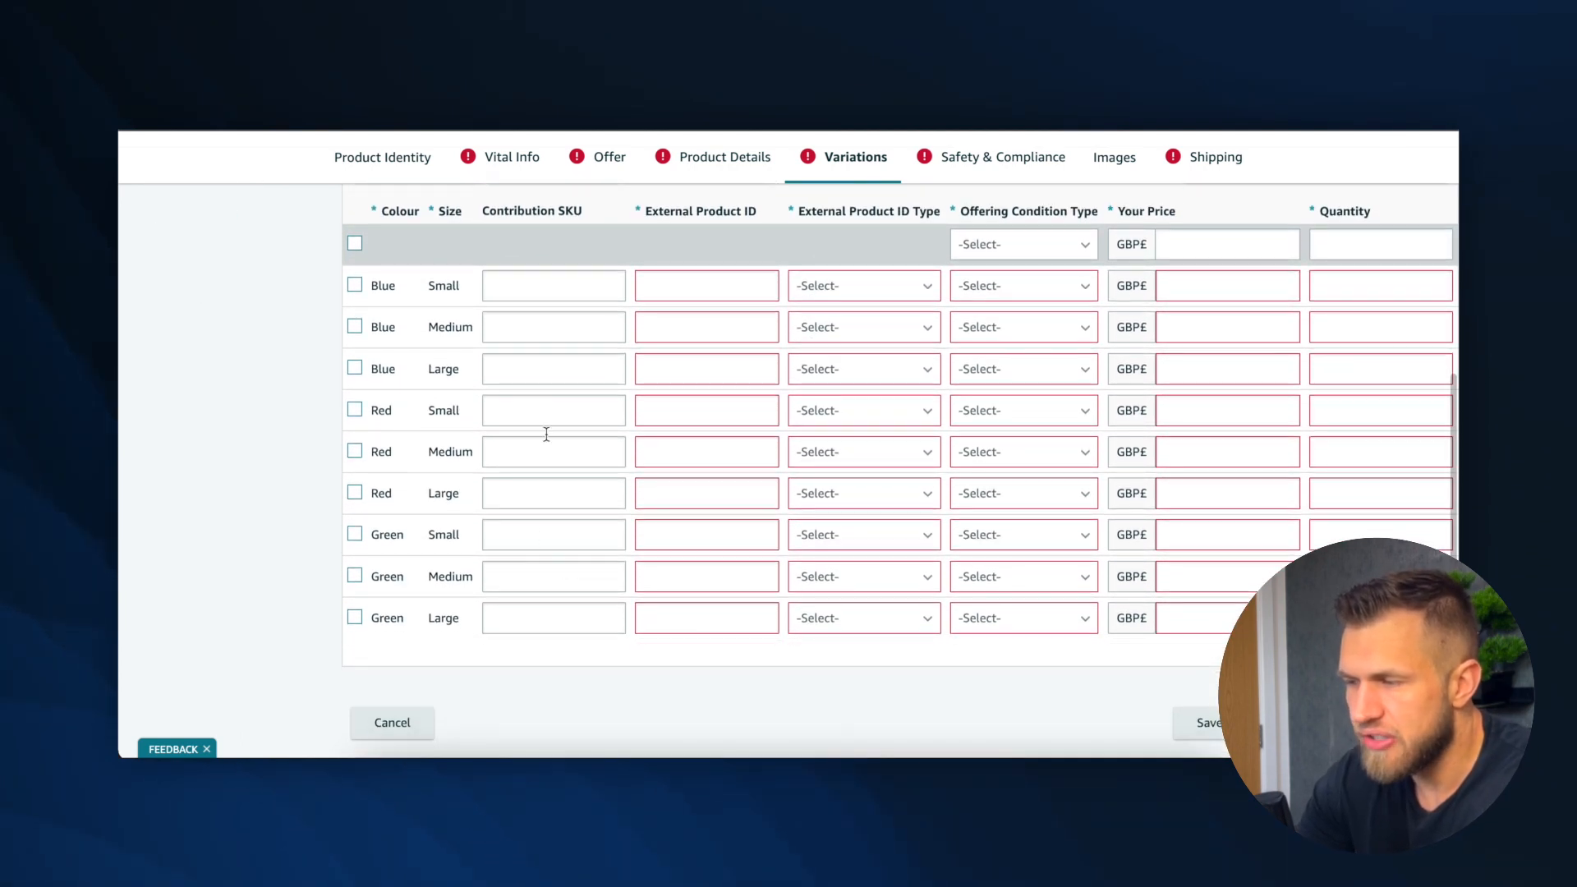
pyautogui.scroll(2, 542, 493)
pyautogui.scroll(-1, 538, 522)
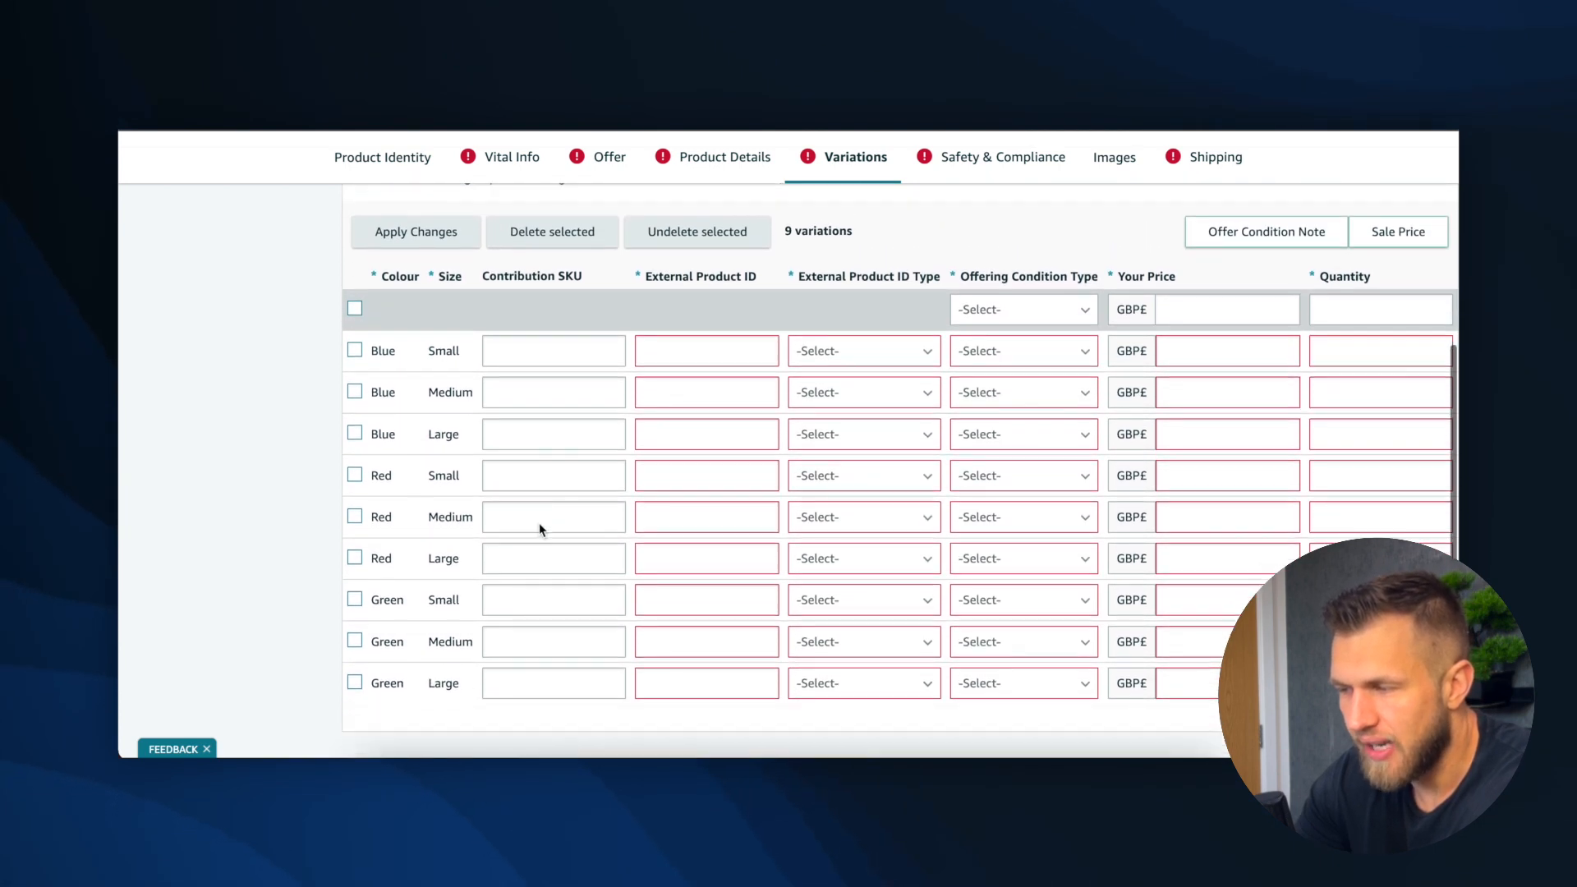
pyautogui.scroll(-1, 539, 523)
pyautogui.scroll(1, 539, 526)
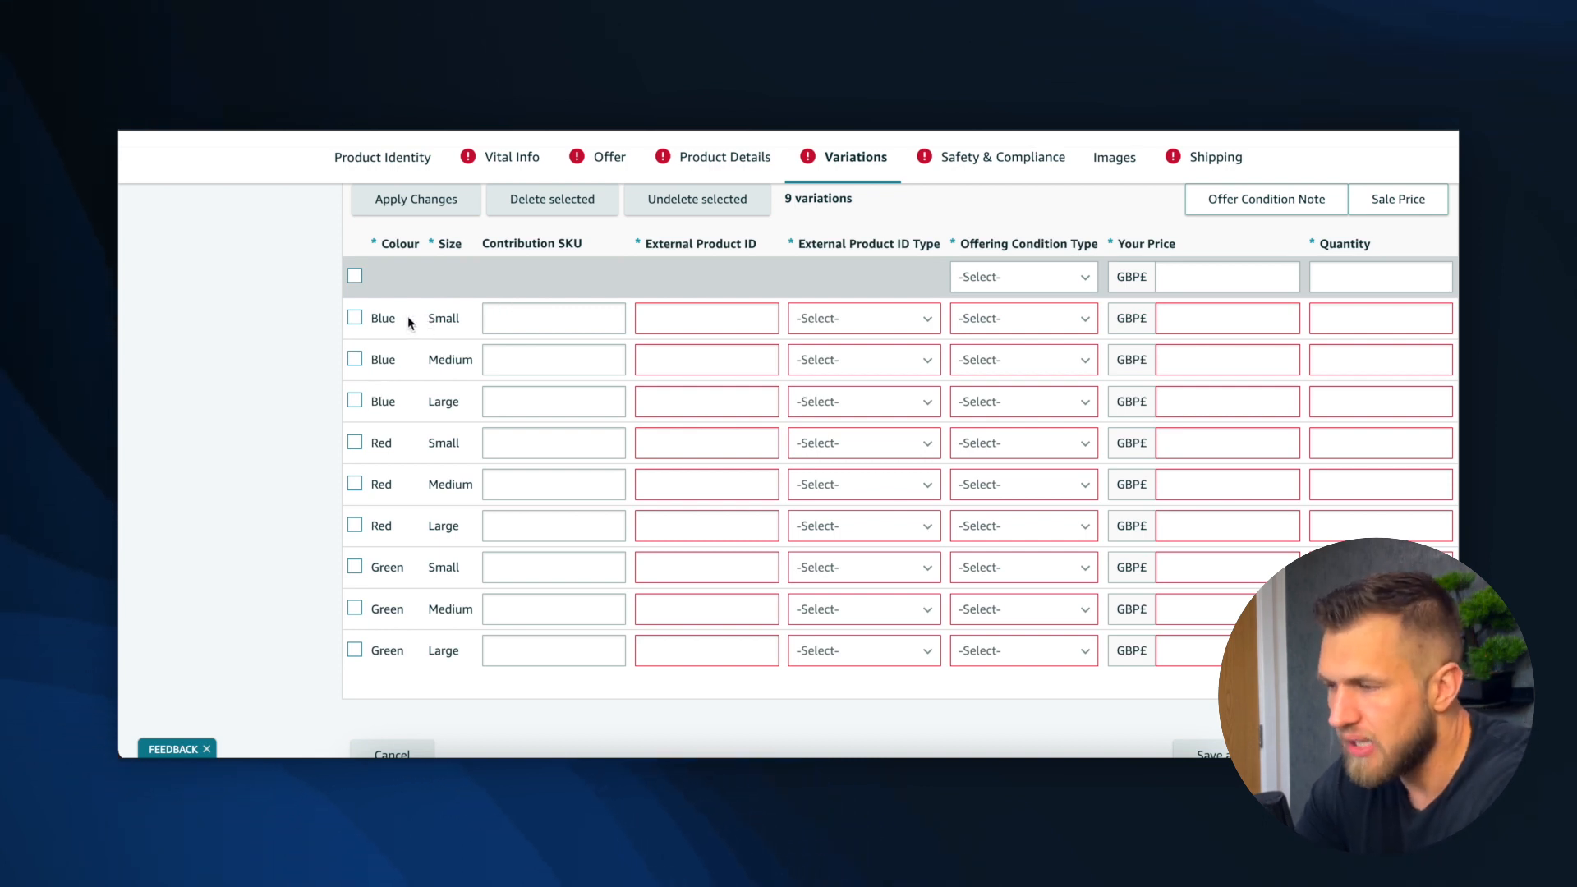
pyautogui.scroll(1, 514, 314)
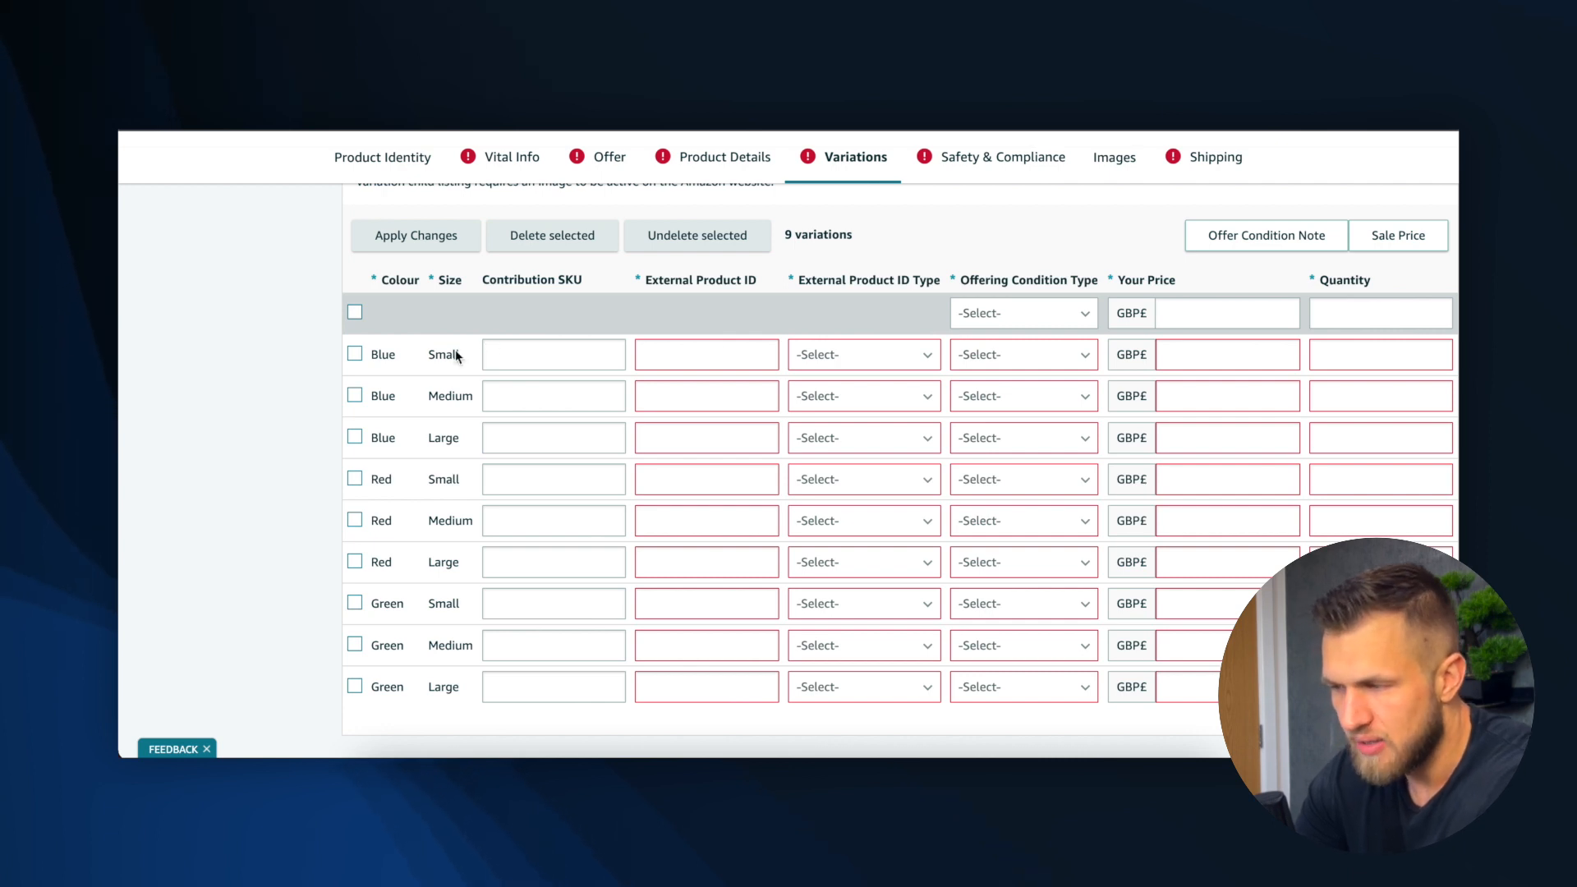
pyautogui.scroll(1, 501, 352)
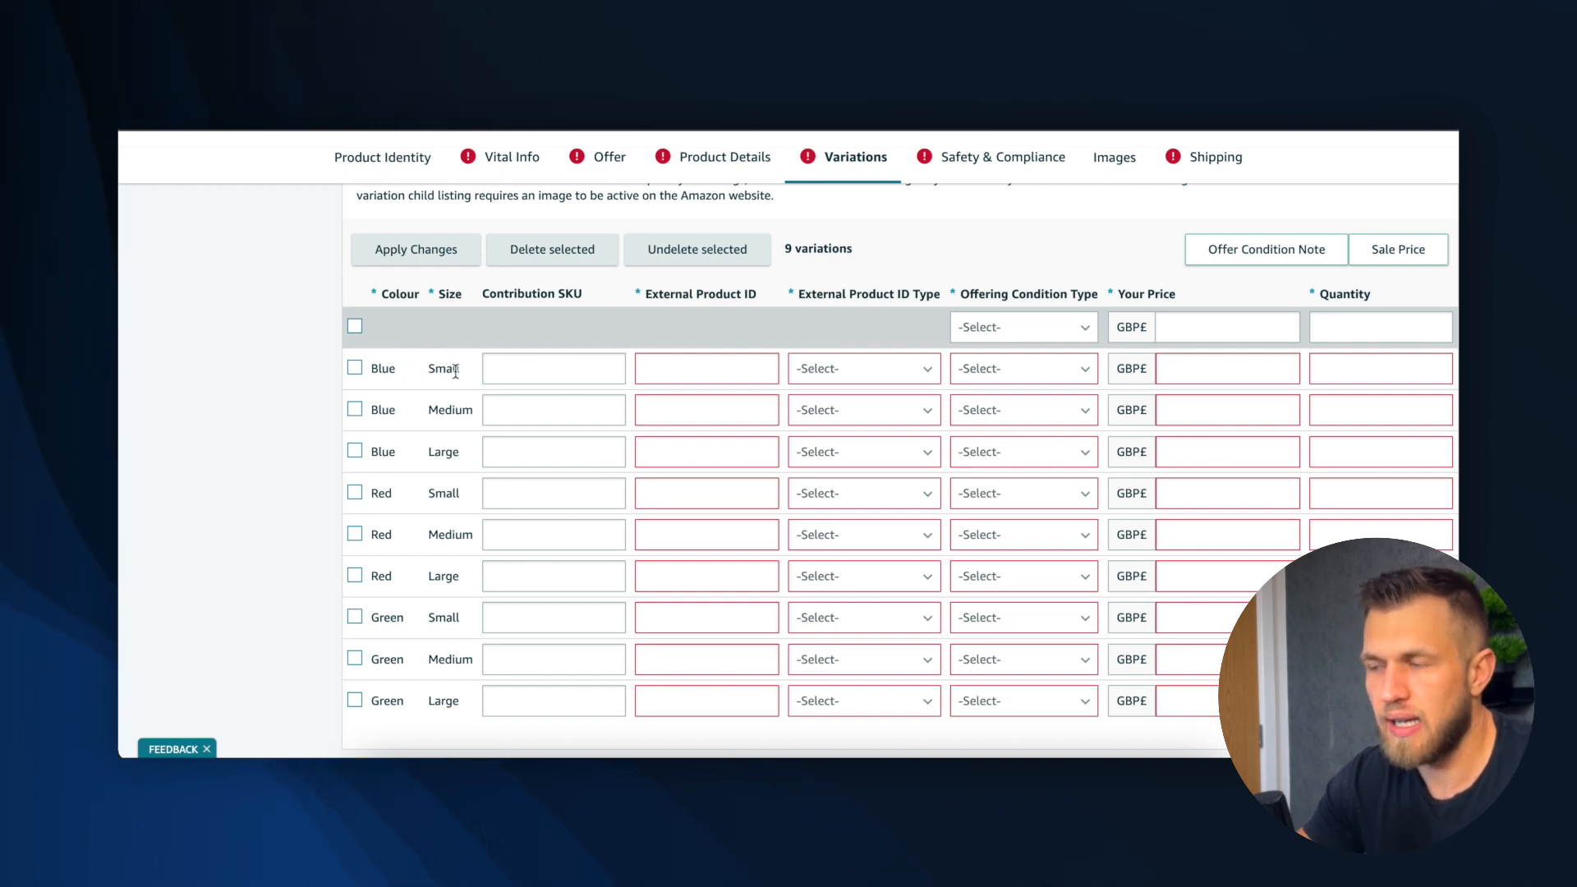
pyautogui.scroll(1, 456, 371)
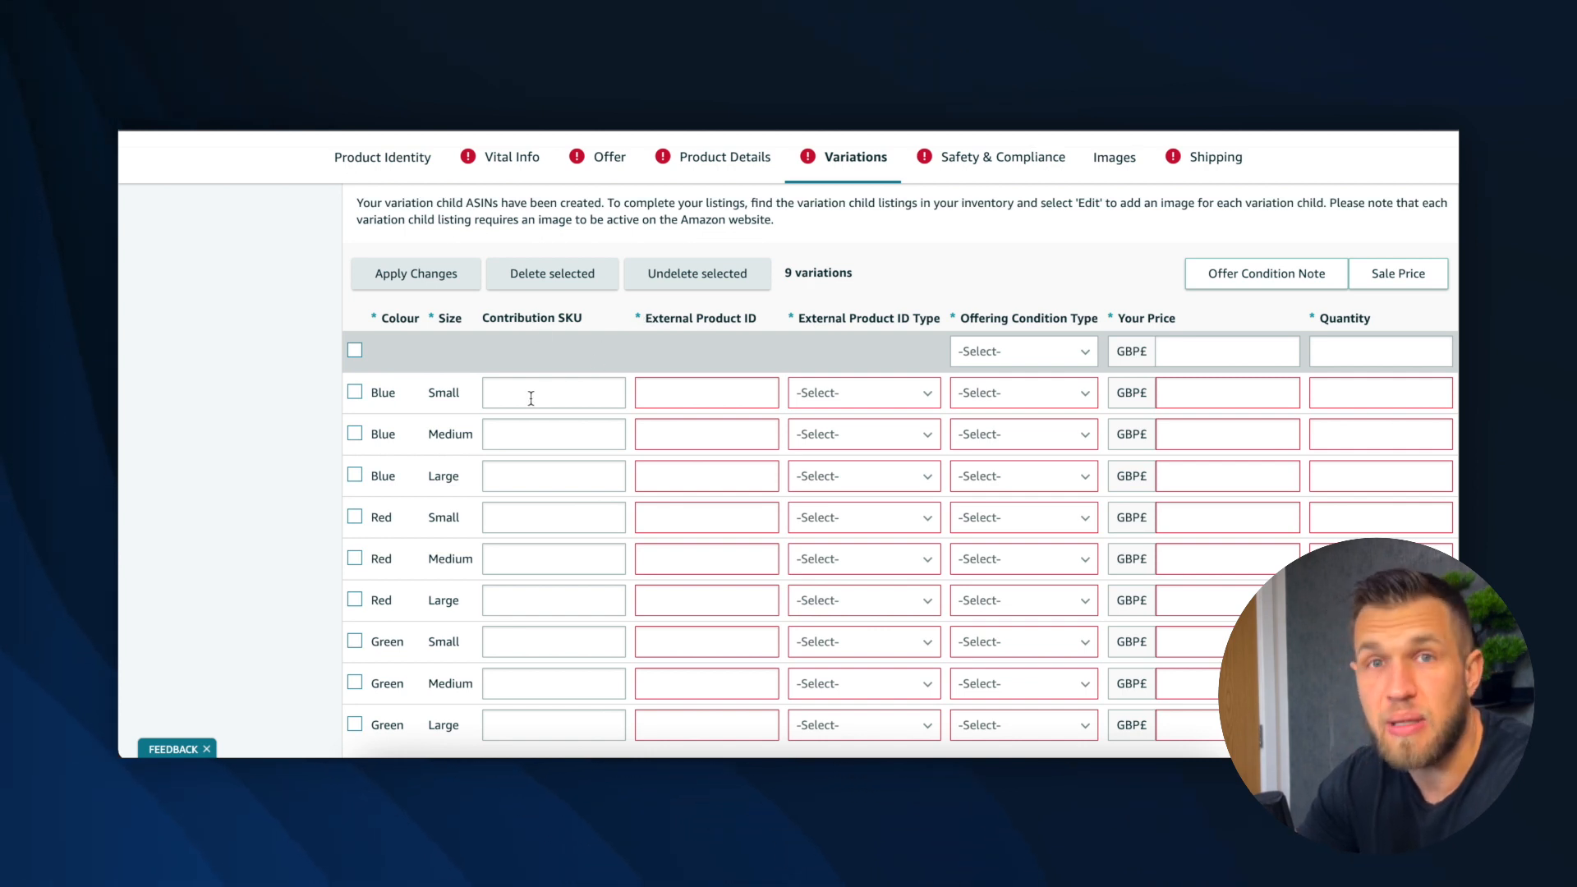
# Set the Blue Small variation's external product ID type to UPC and its offering condition to New
pyautogui.click(678, 392)
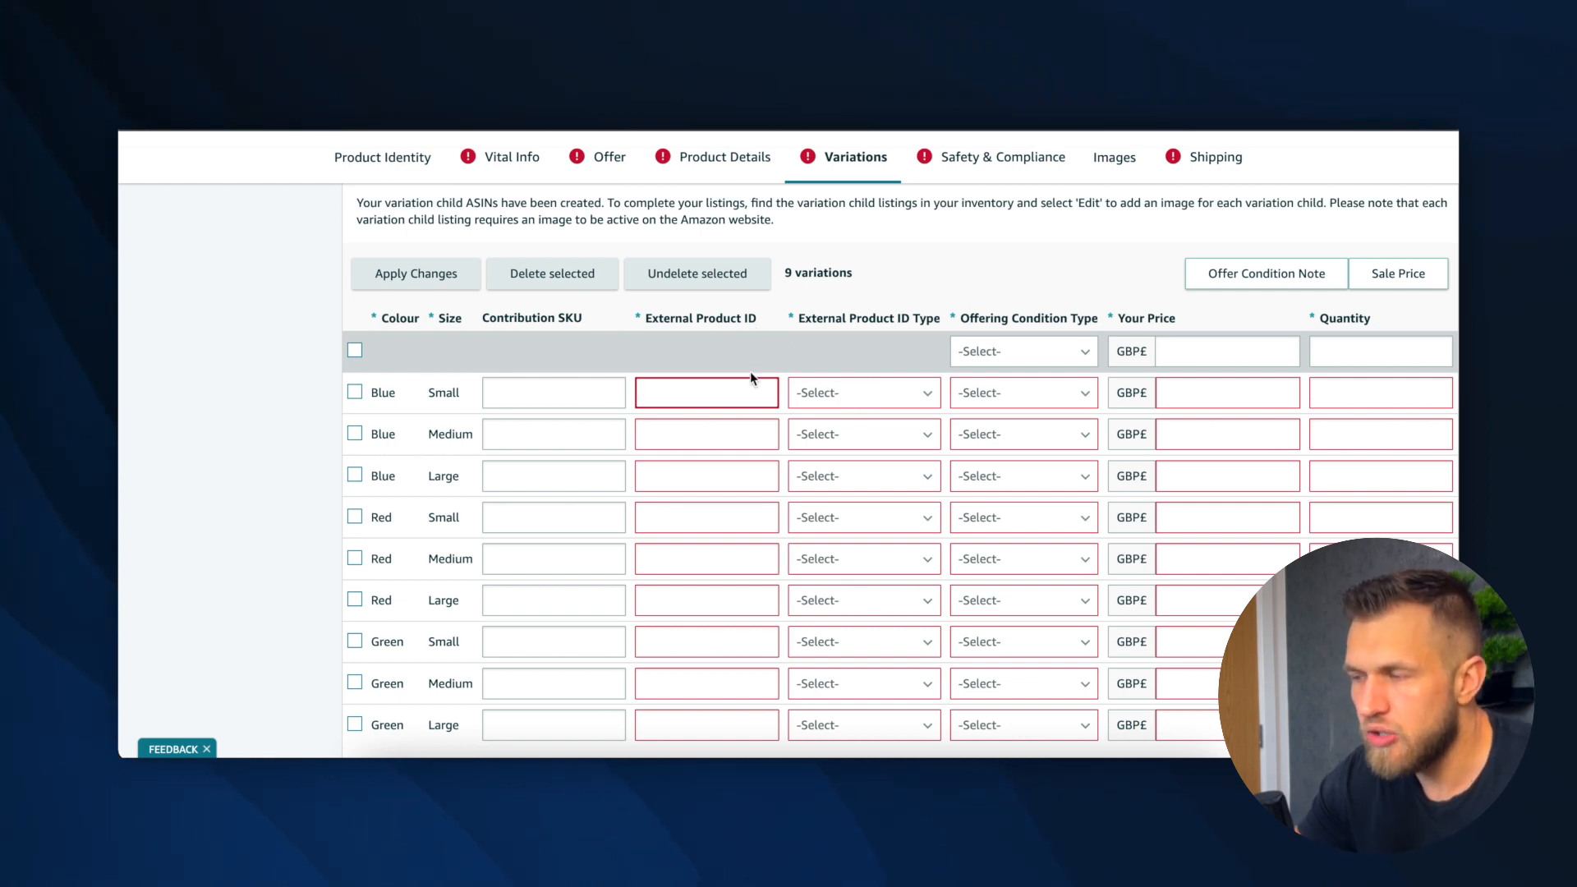
pyautogui.click(825, 397)
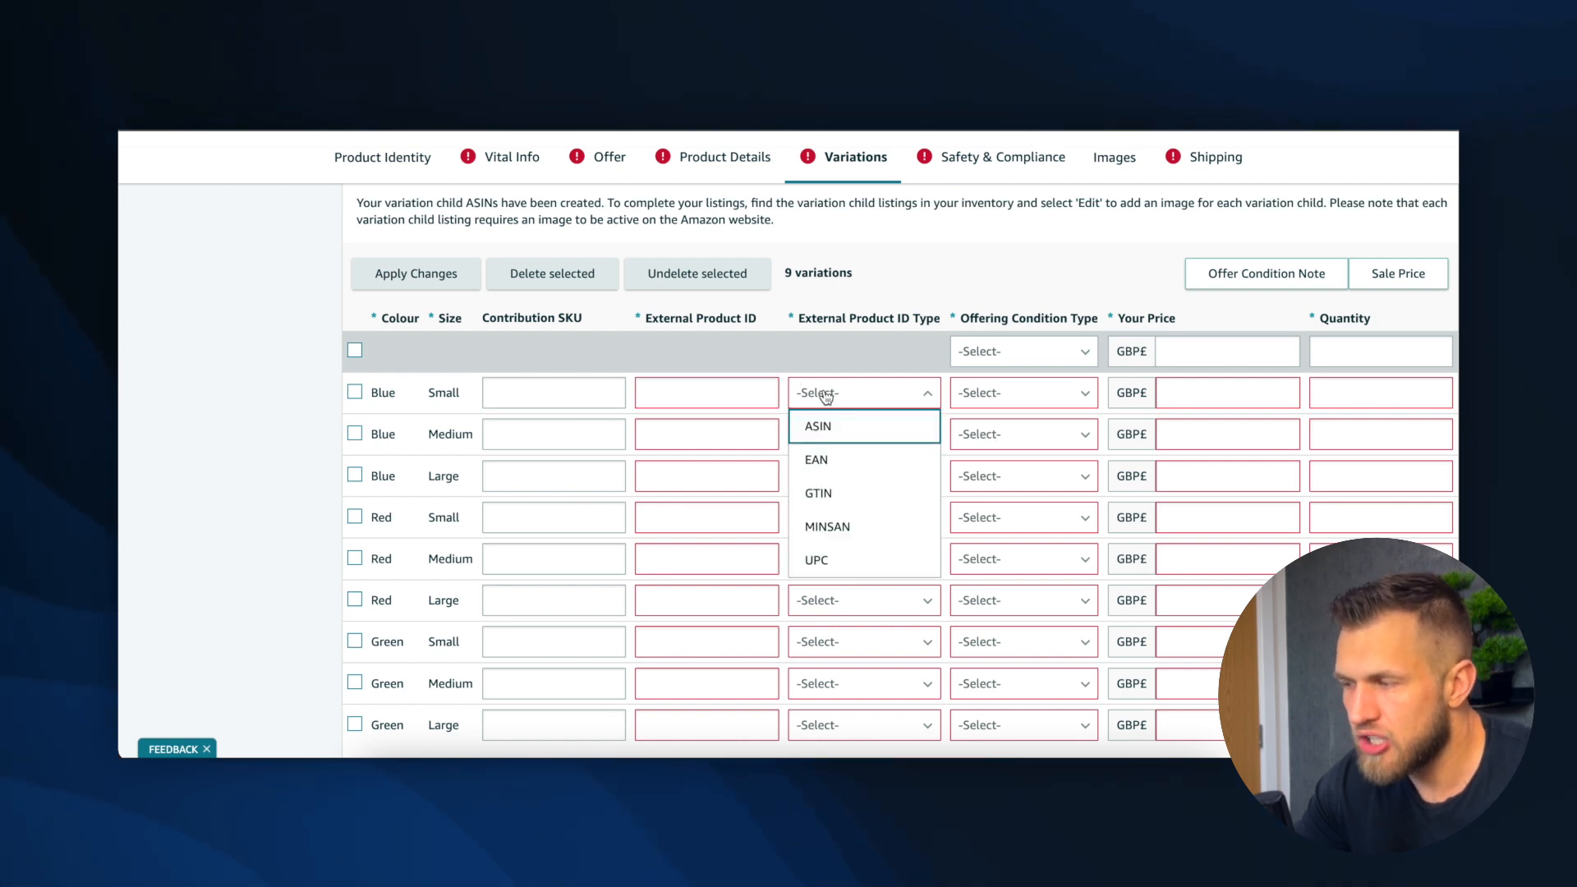
pyautogui.click(860, 569)
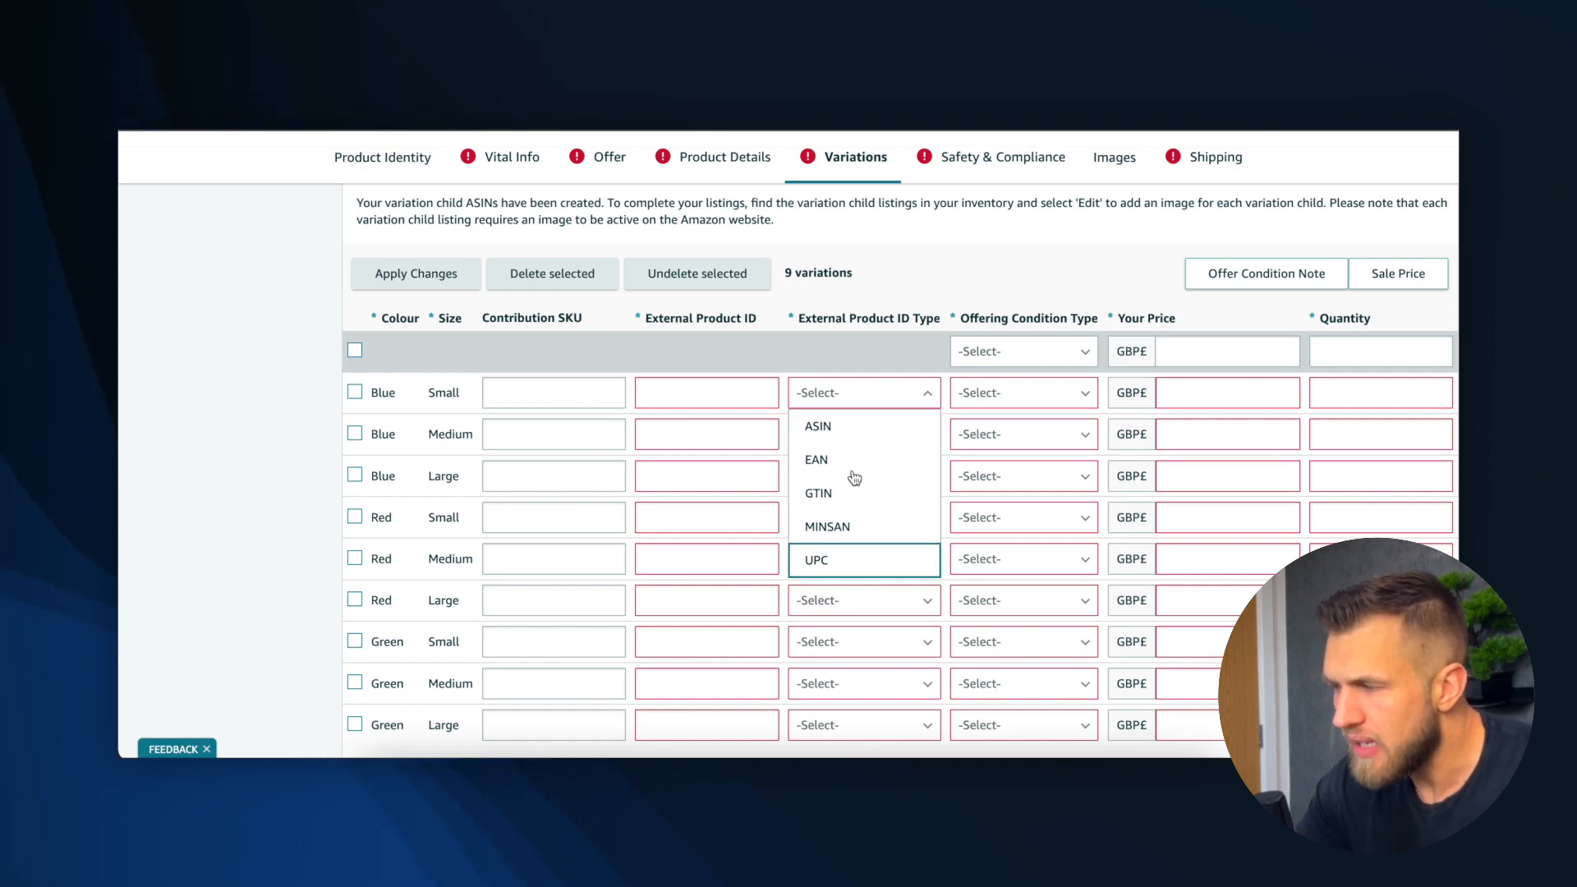
pyautogui.click(996, 407)
pyautogui.click(997, 432)
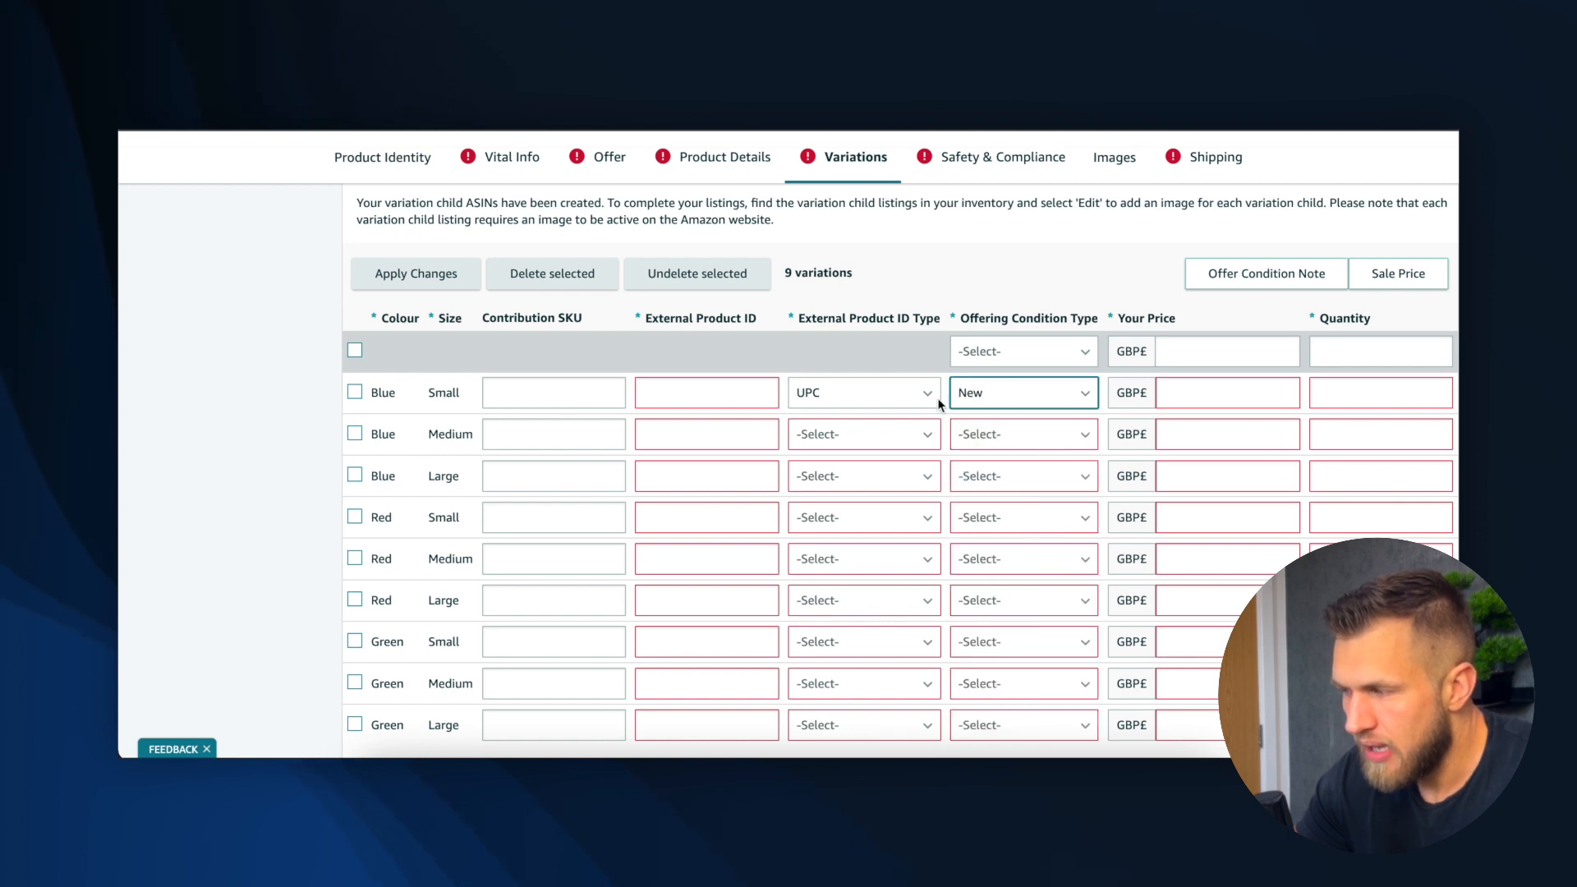
# Give the Blue Small variation a price of GBP 9.99 and a quantity of 100
pyautogui.click(1183, 387)
pyautogui.write('9.99')
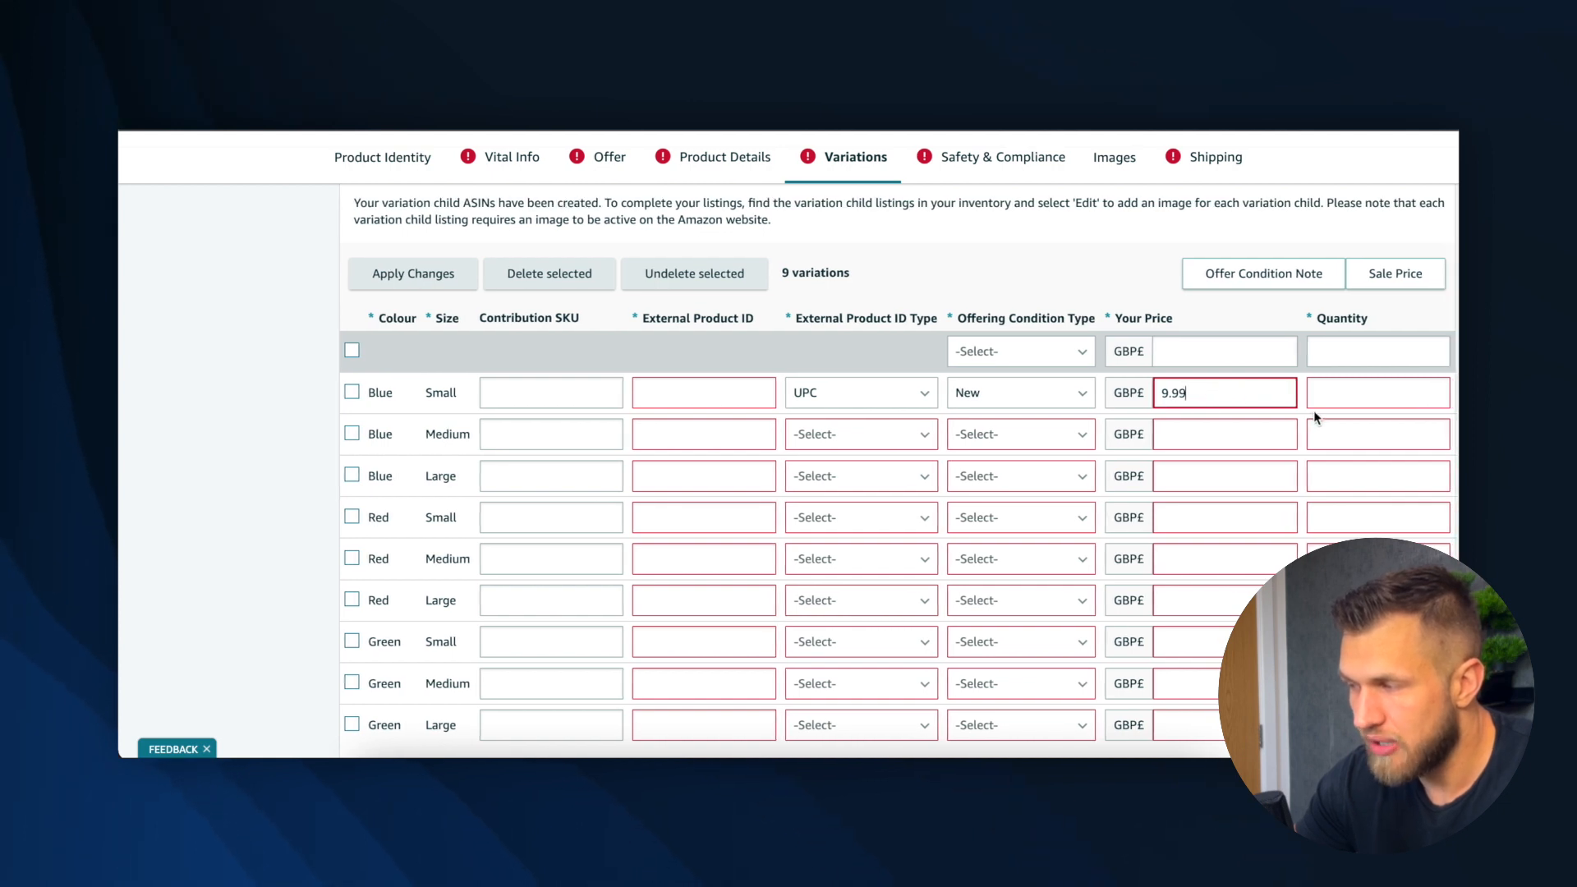
pyautogui.scroll(-1, 1317, 417)
pyautogui.click(1337, 393)
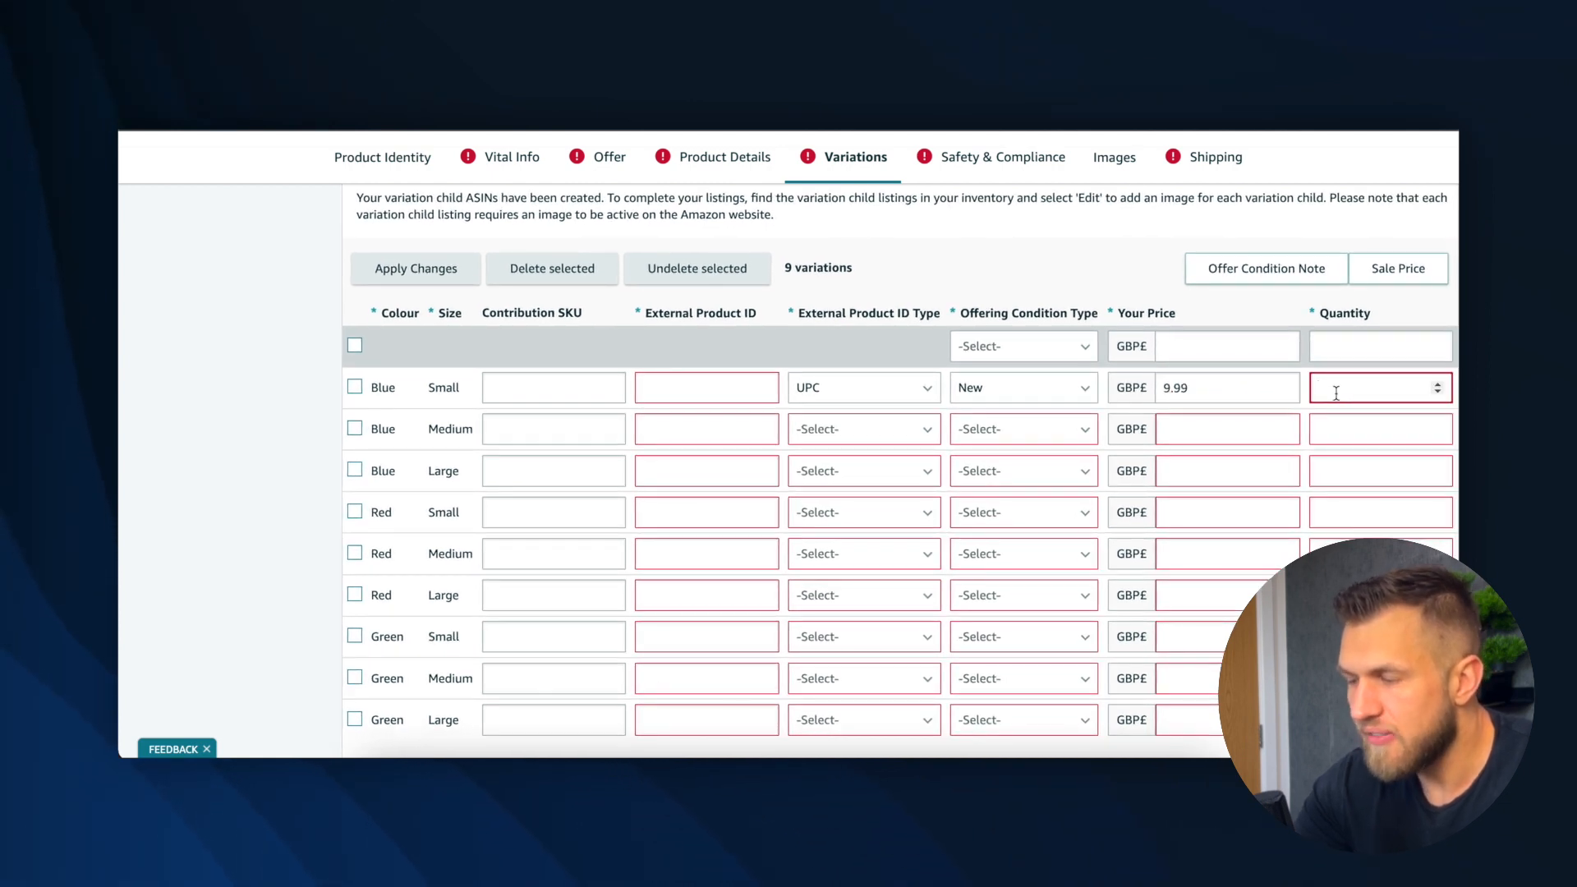
pyautogui.write('100')
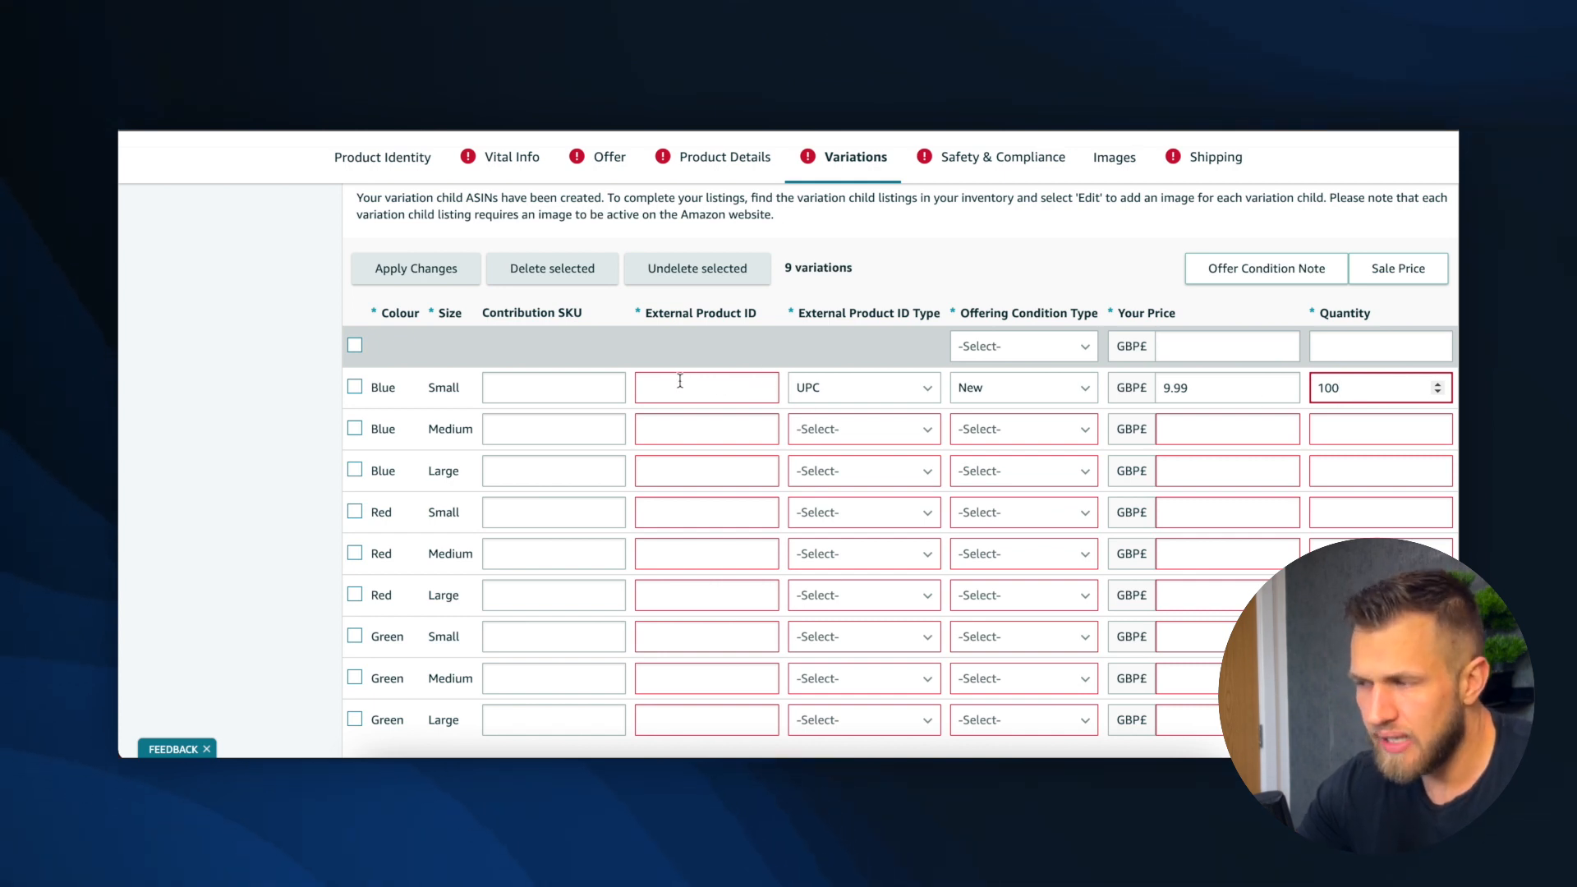
# Switch to the GS1 UK website and view the introduction of its Get a barcode page
pyautogui.click(940, 135)
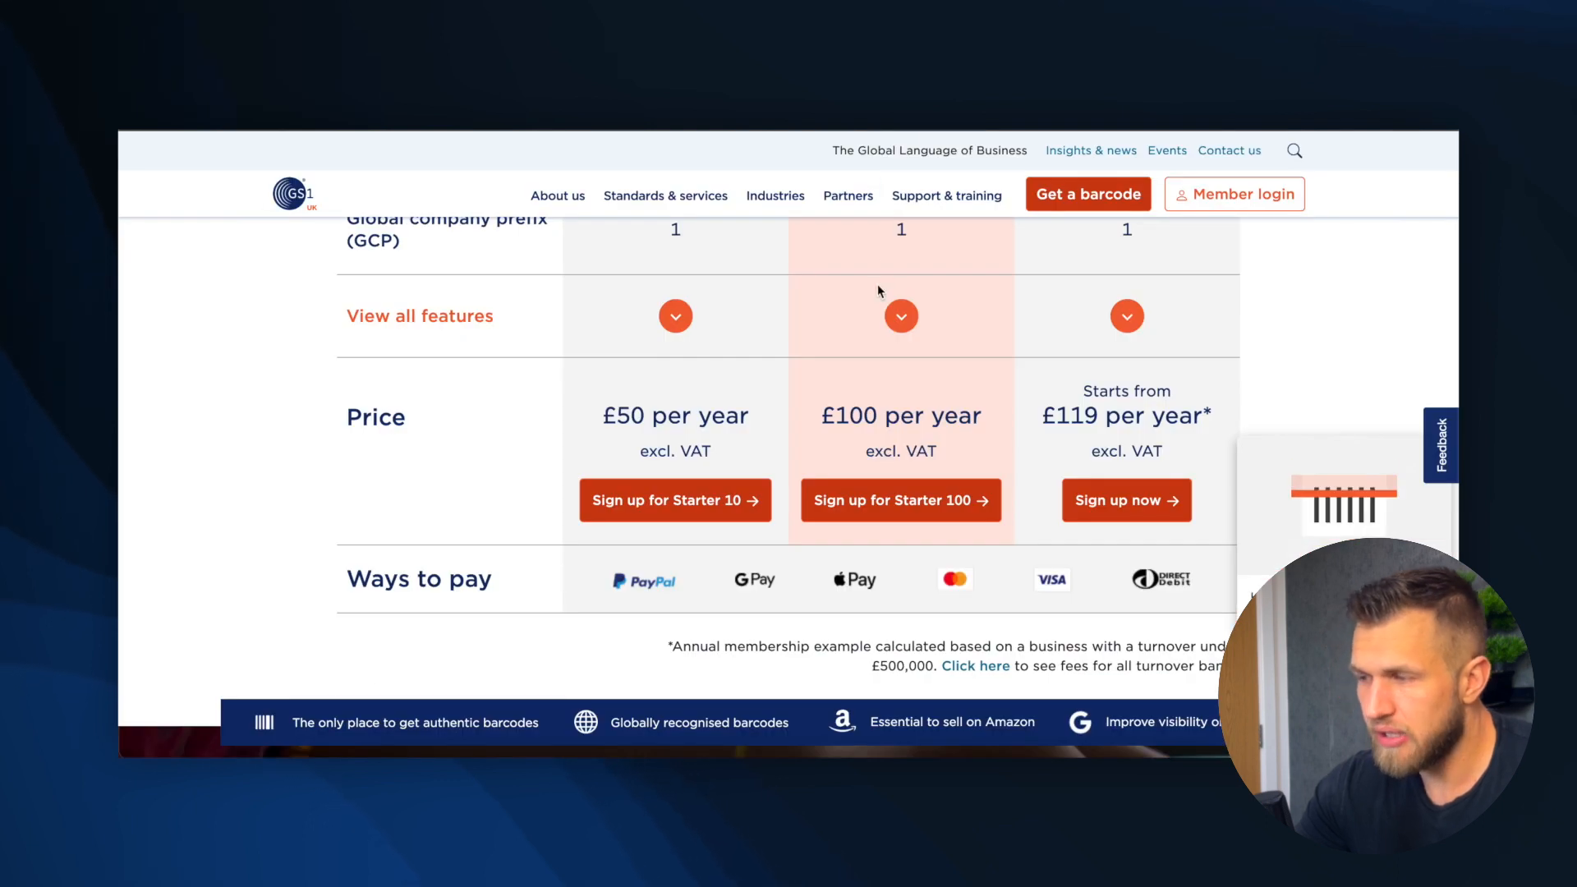
pyautogui.moveTo(895, 212)
pyautogui.scroll(3, 878, 284)
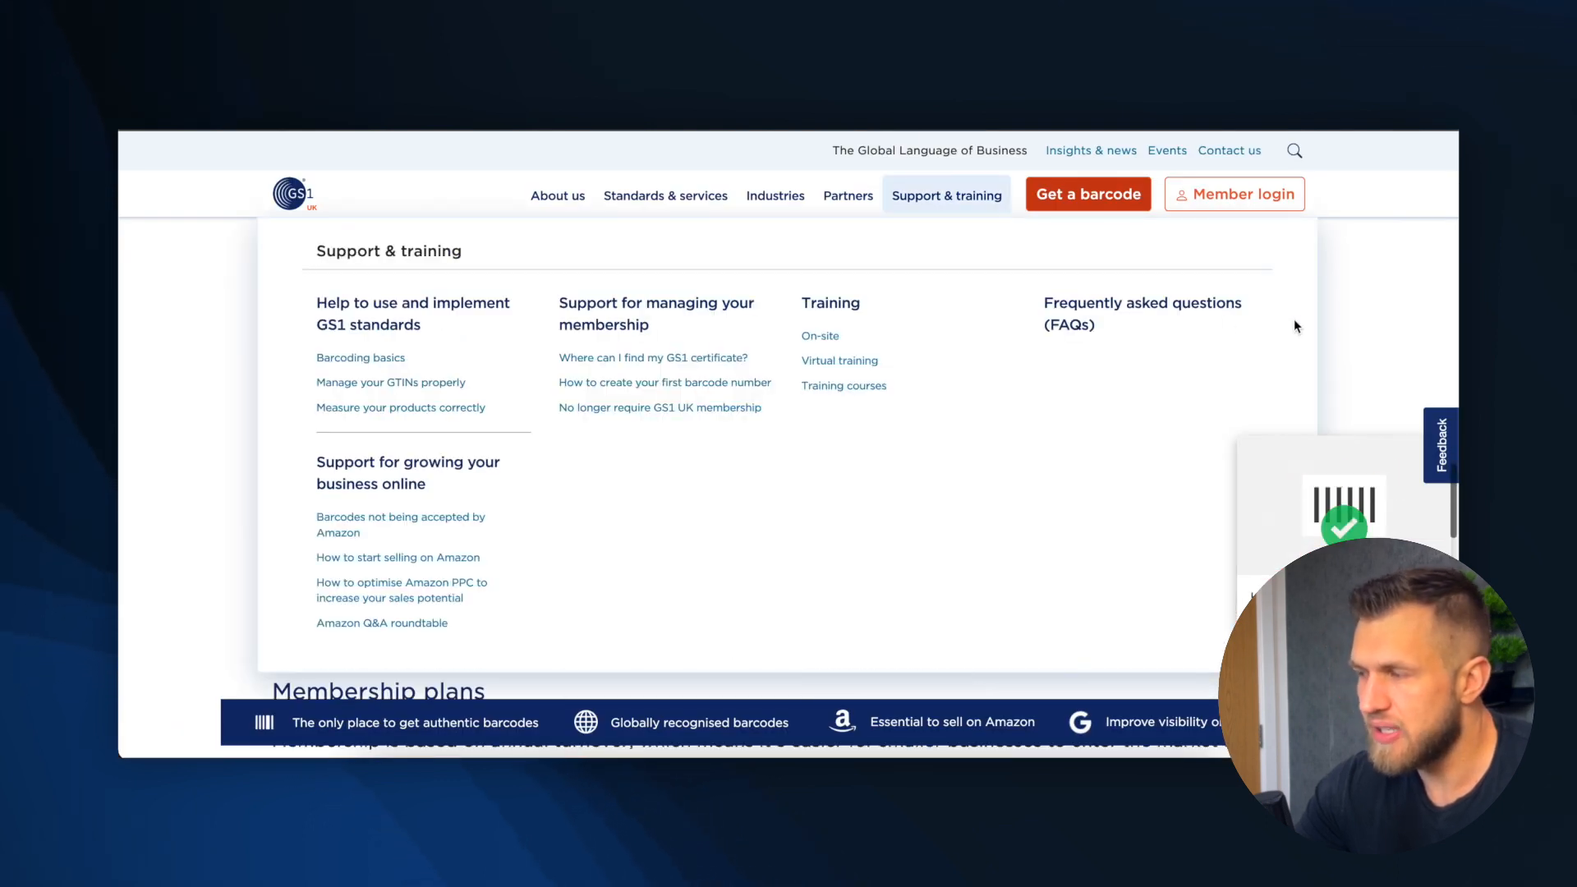
pyautogui.scroll(15, 1380, 294)
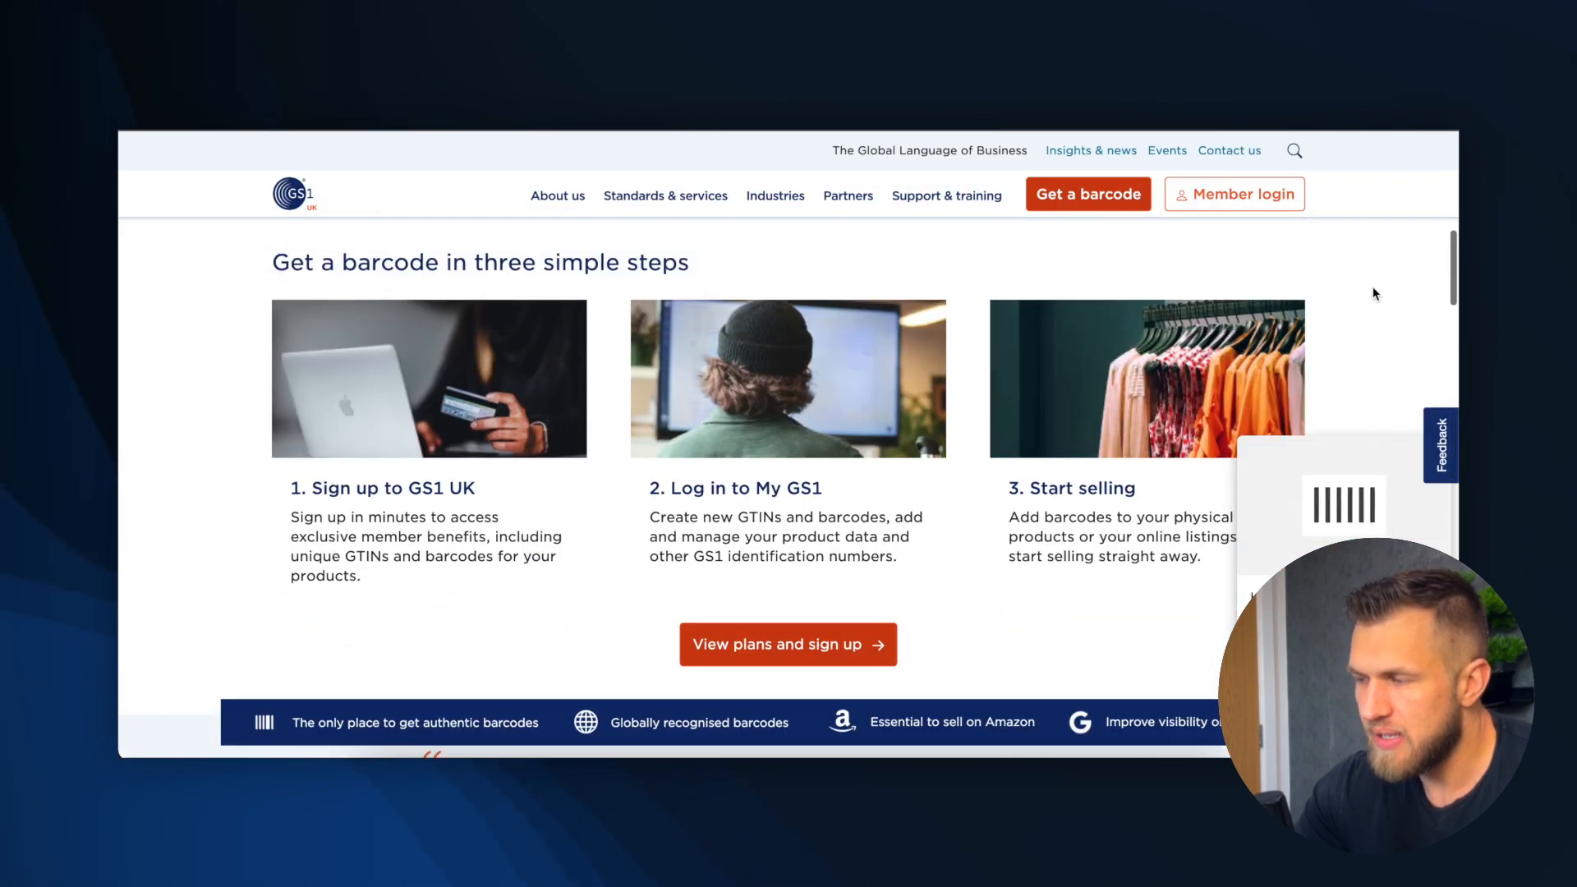
pyautogui.scroll(5, 1374, 293)
pyautogui.scroll(-2, 822, 417)
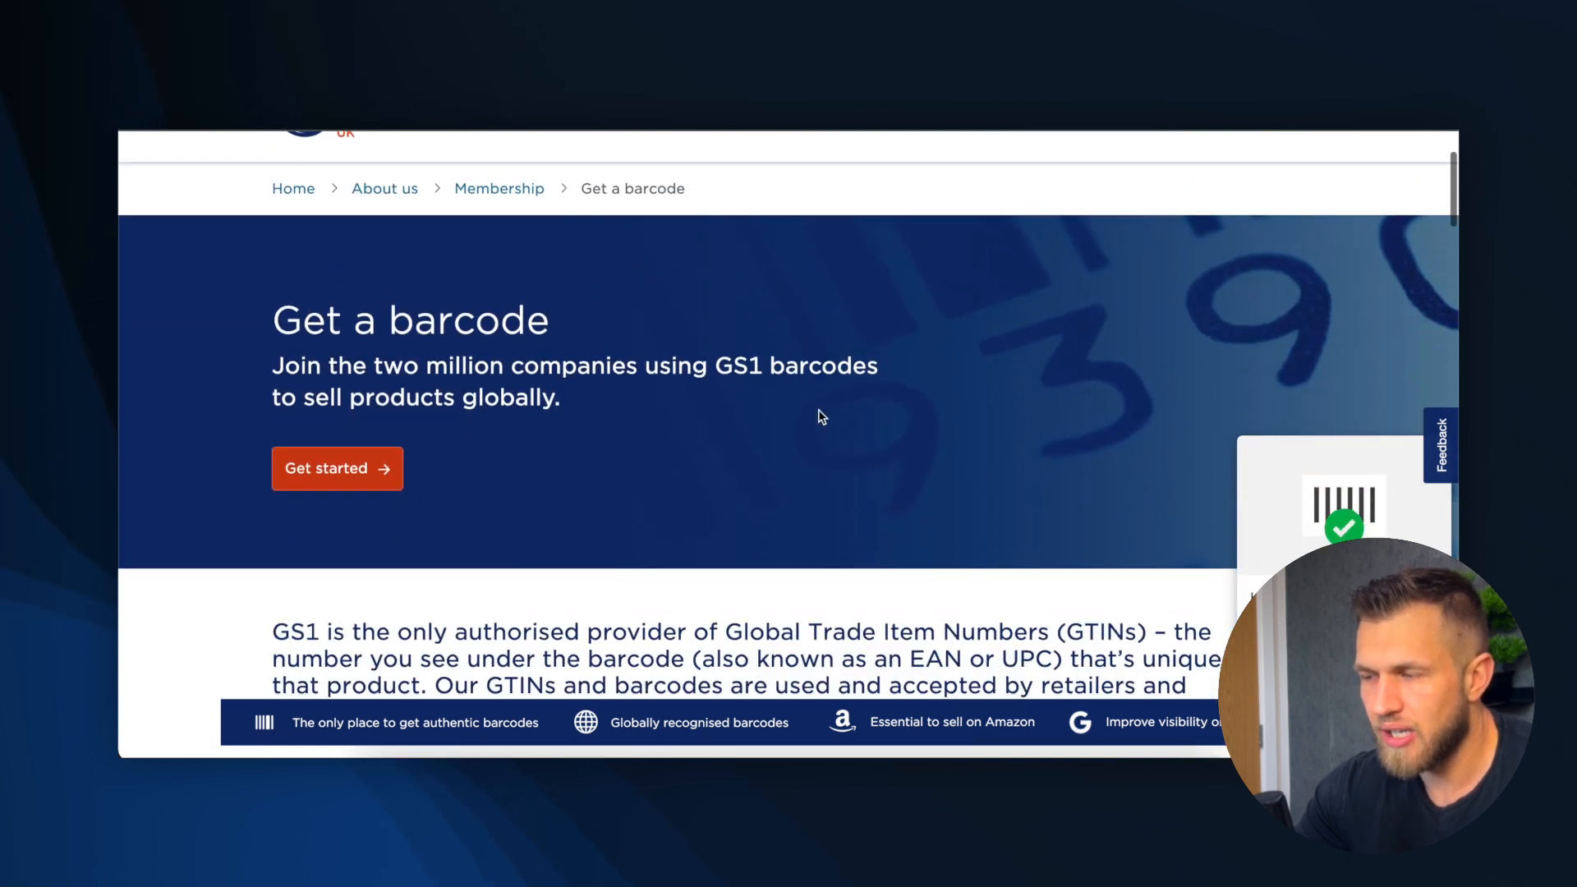
pyautogui.scroll(1, 823, 417)
pyautogui.scroll(1, 821, 416)
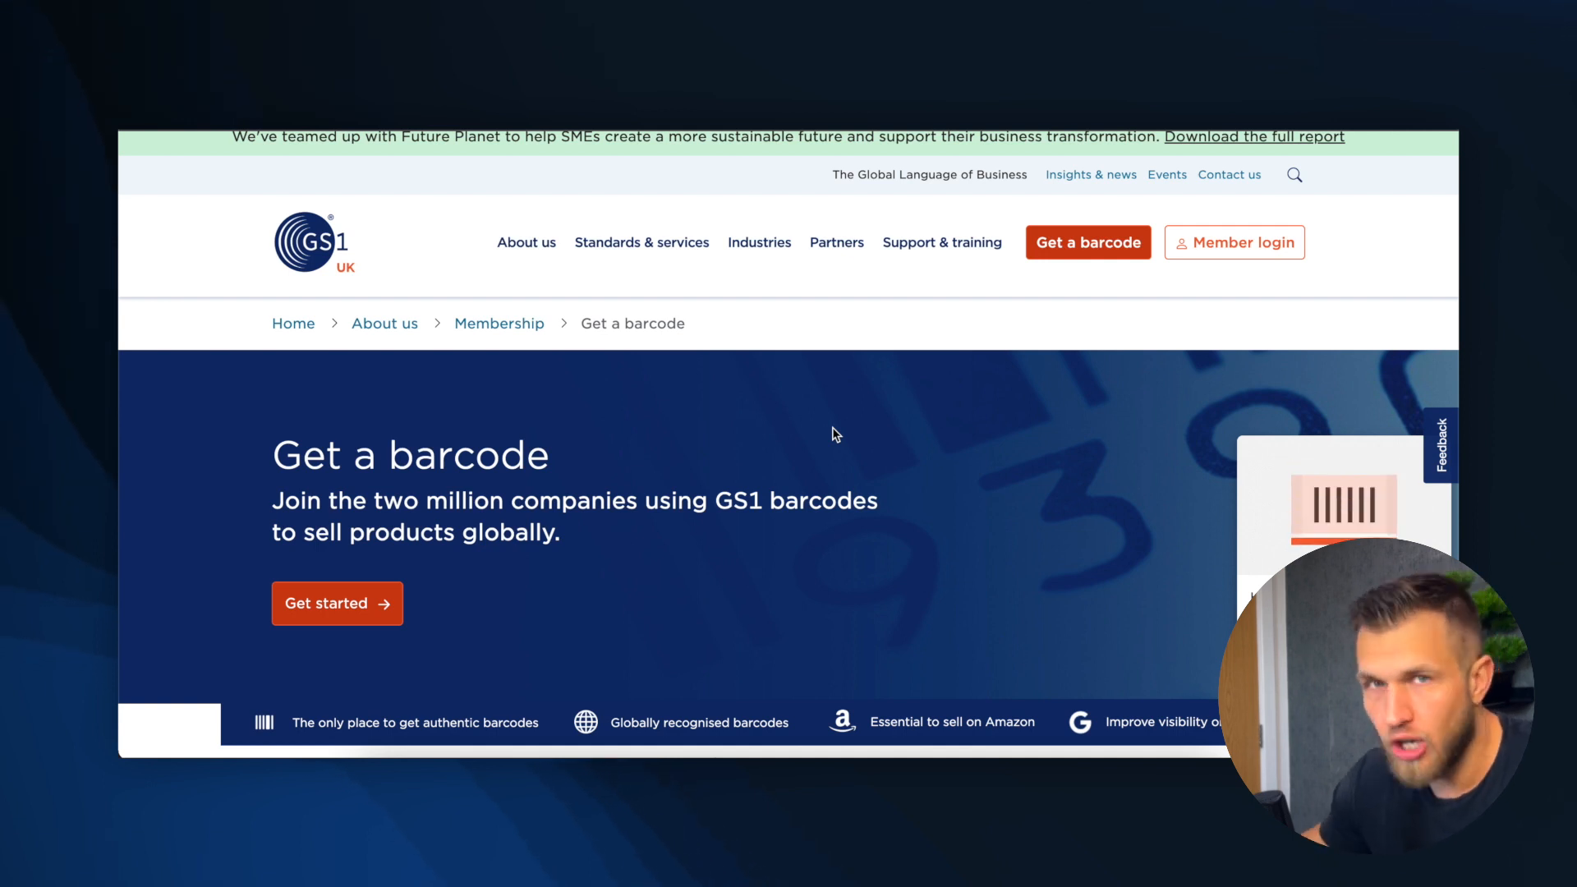
# Read the barcode sign-up steps, Amazon's statement on product identifiers and the clothing example for how many GTINs are needed
pyautogui.scroll(-8, 835, 435)
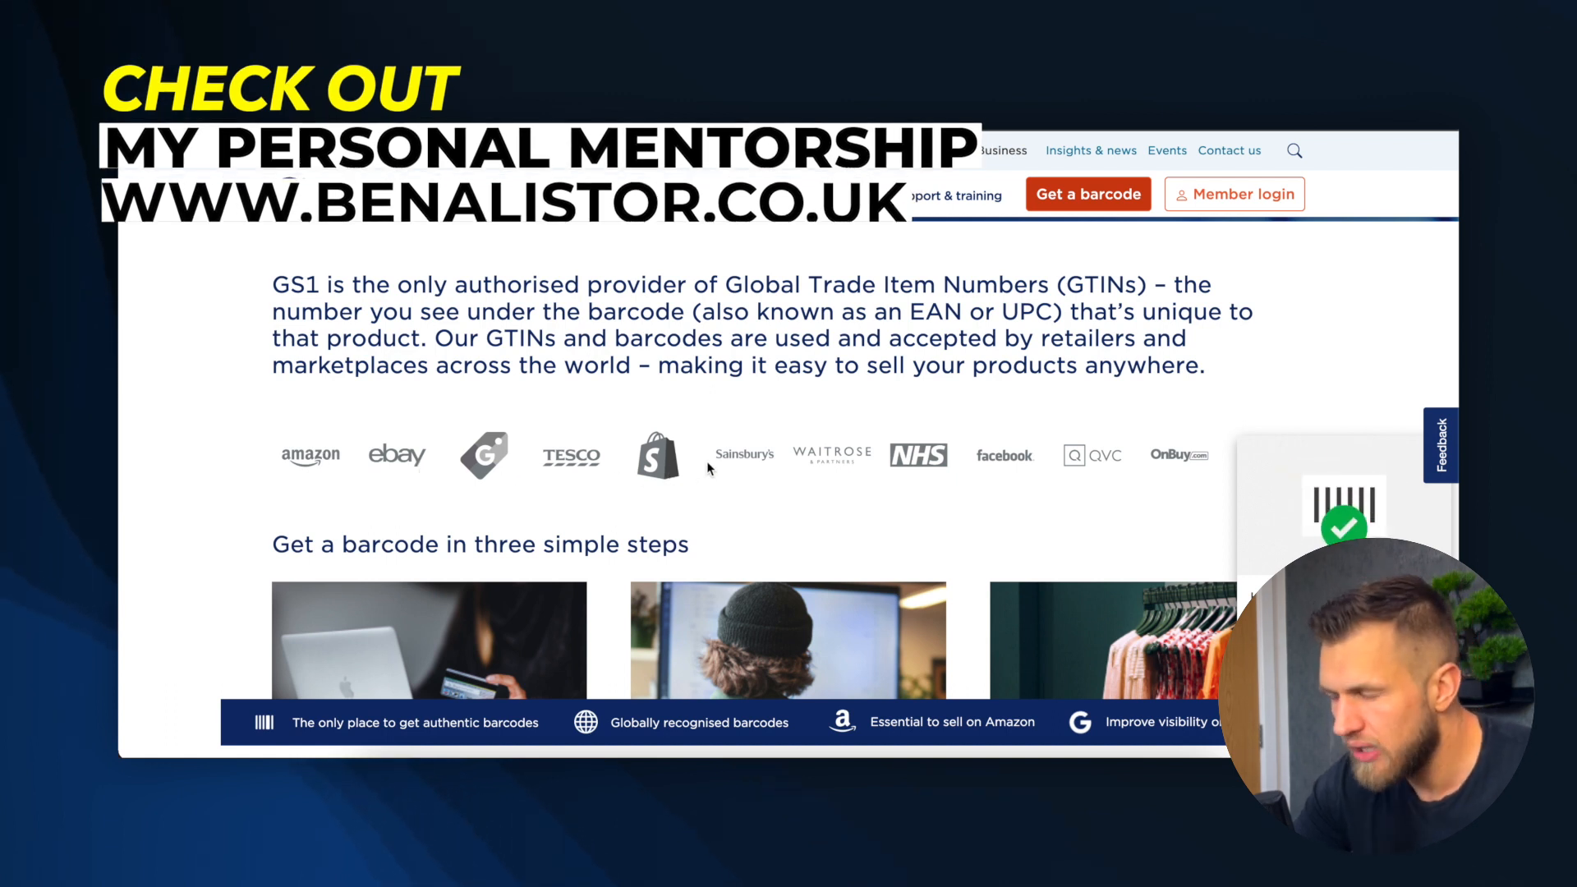
pyautogui.scroll(-1, 707, 461)
pyautogui.scroll(-4, 708, 465)
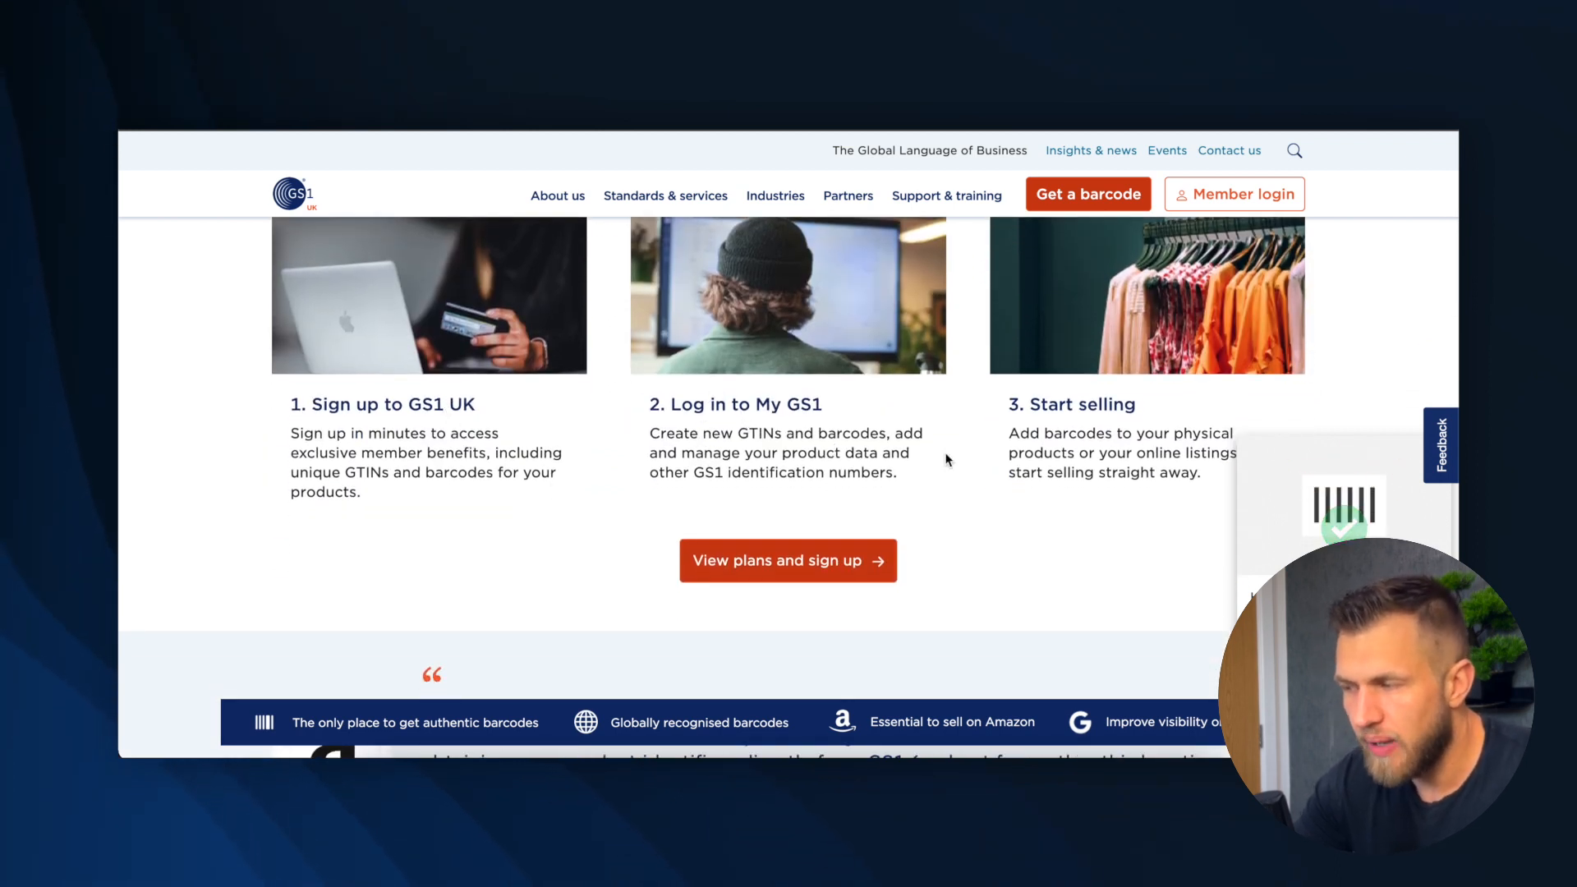
pyautogui.scroll(-1, 947, 461)
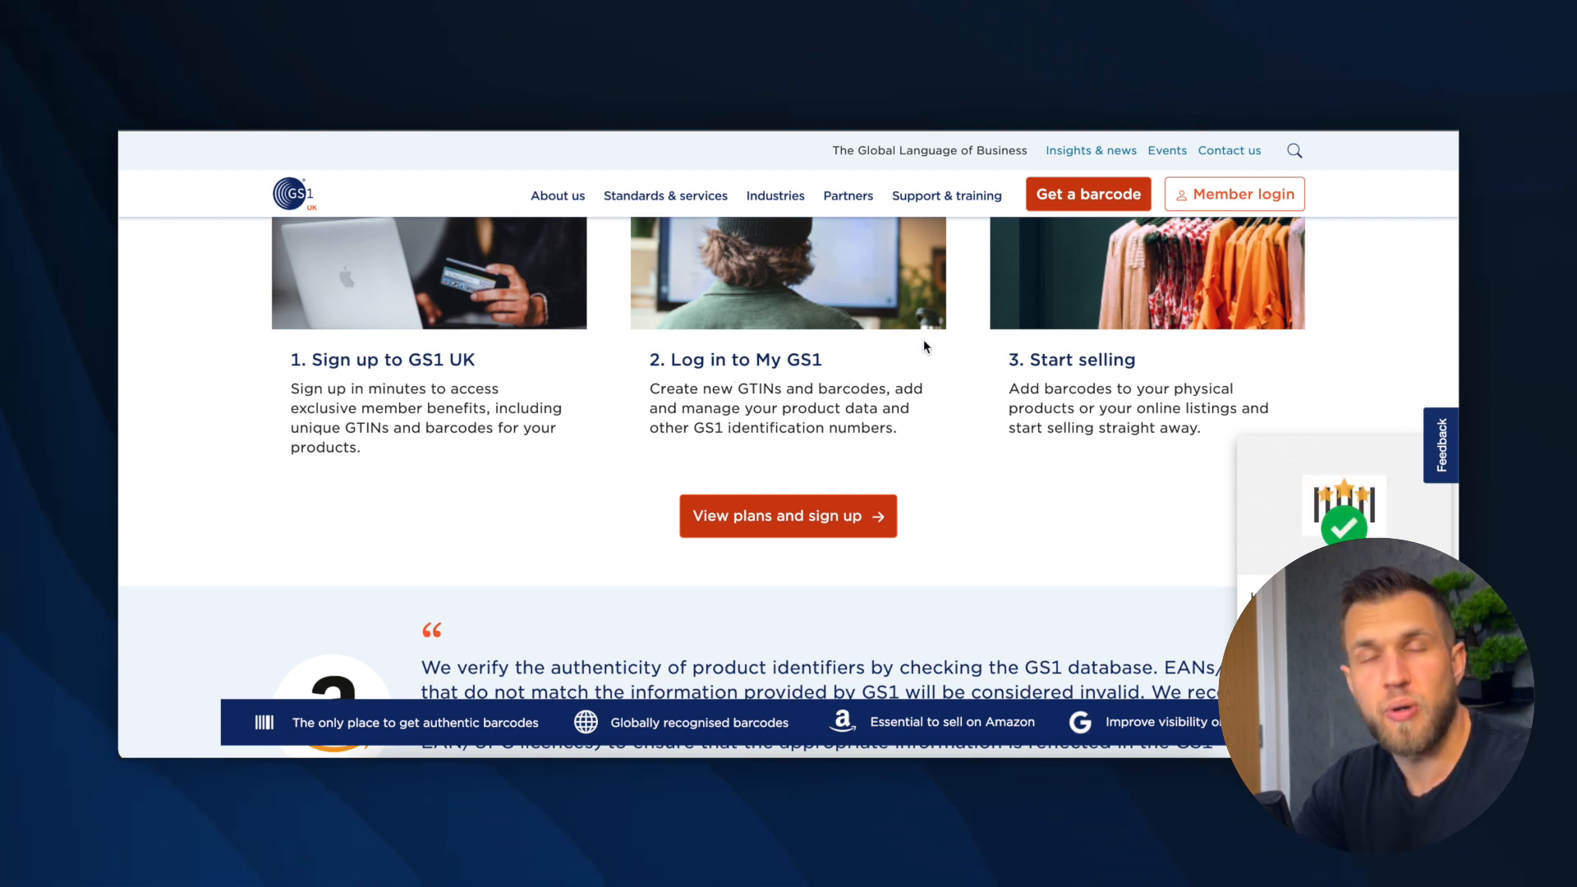
pyautogui.scroll(-4, 930, 428)
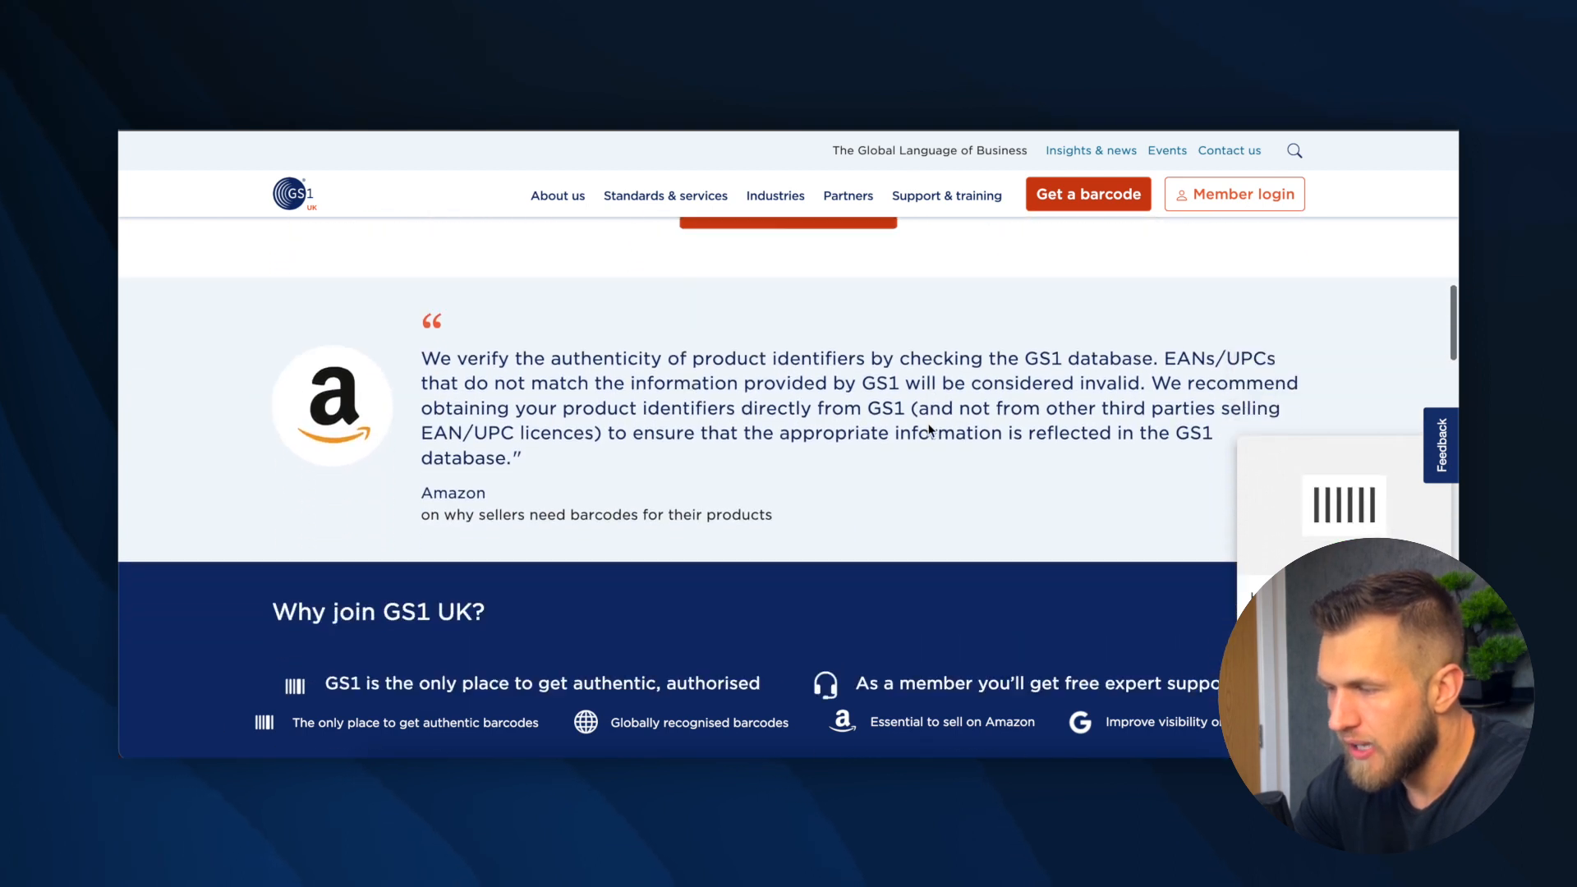
pyautogui.scroll(-12, 930, 429)
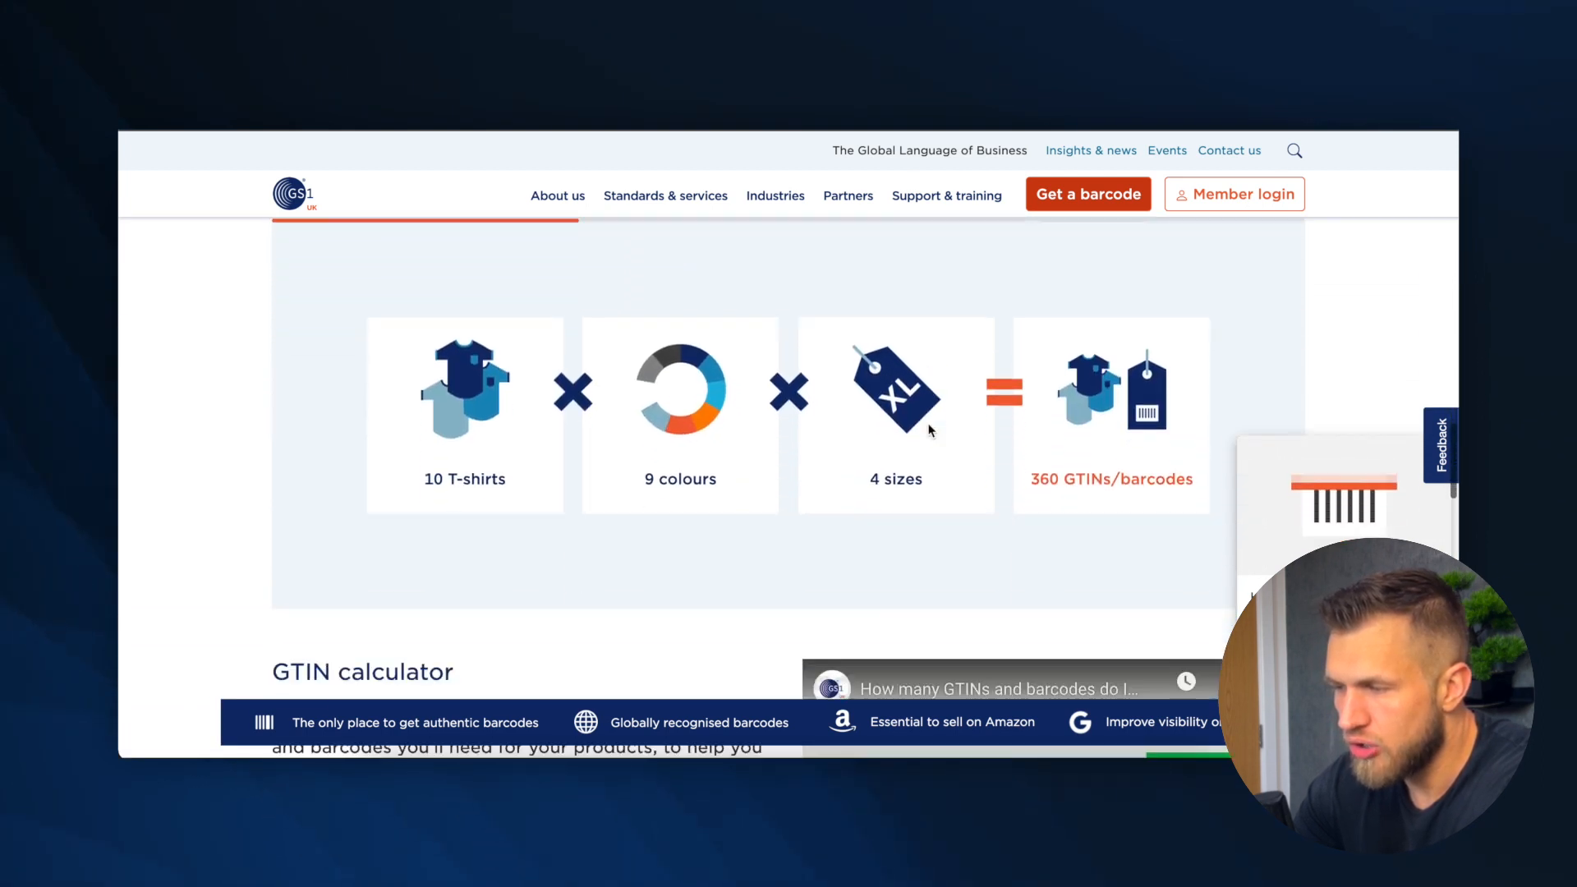
pyautogui.scroll(-3, 930, 429)
pyautogui.scroll(5, 930, 429)
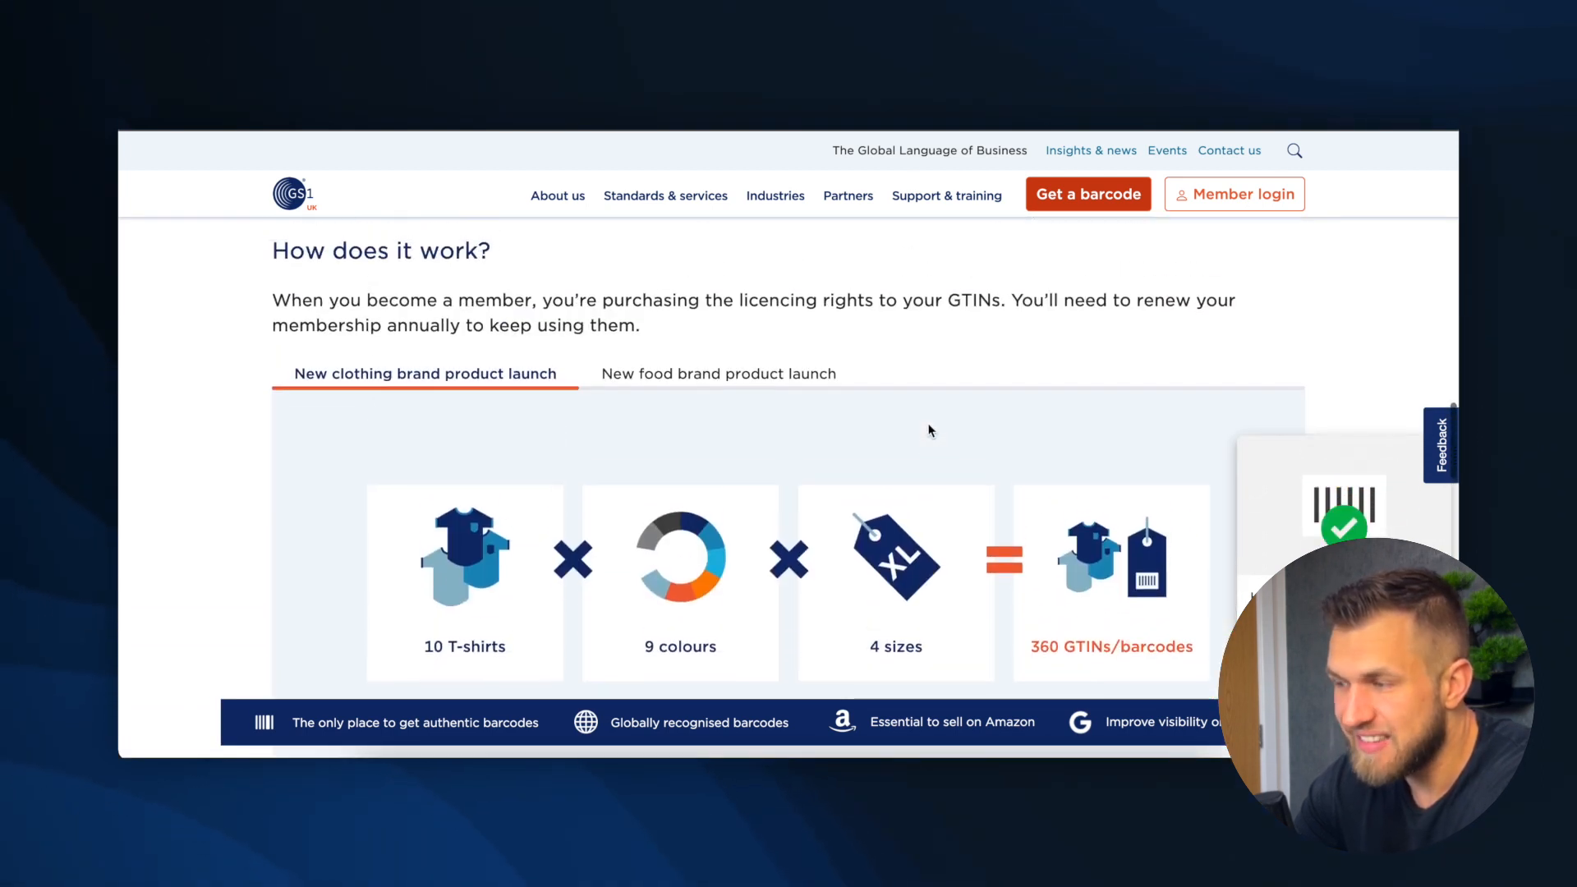
pyautogui.scroll(-2, 930, 429)
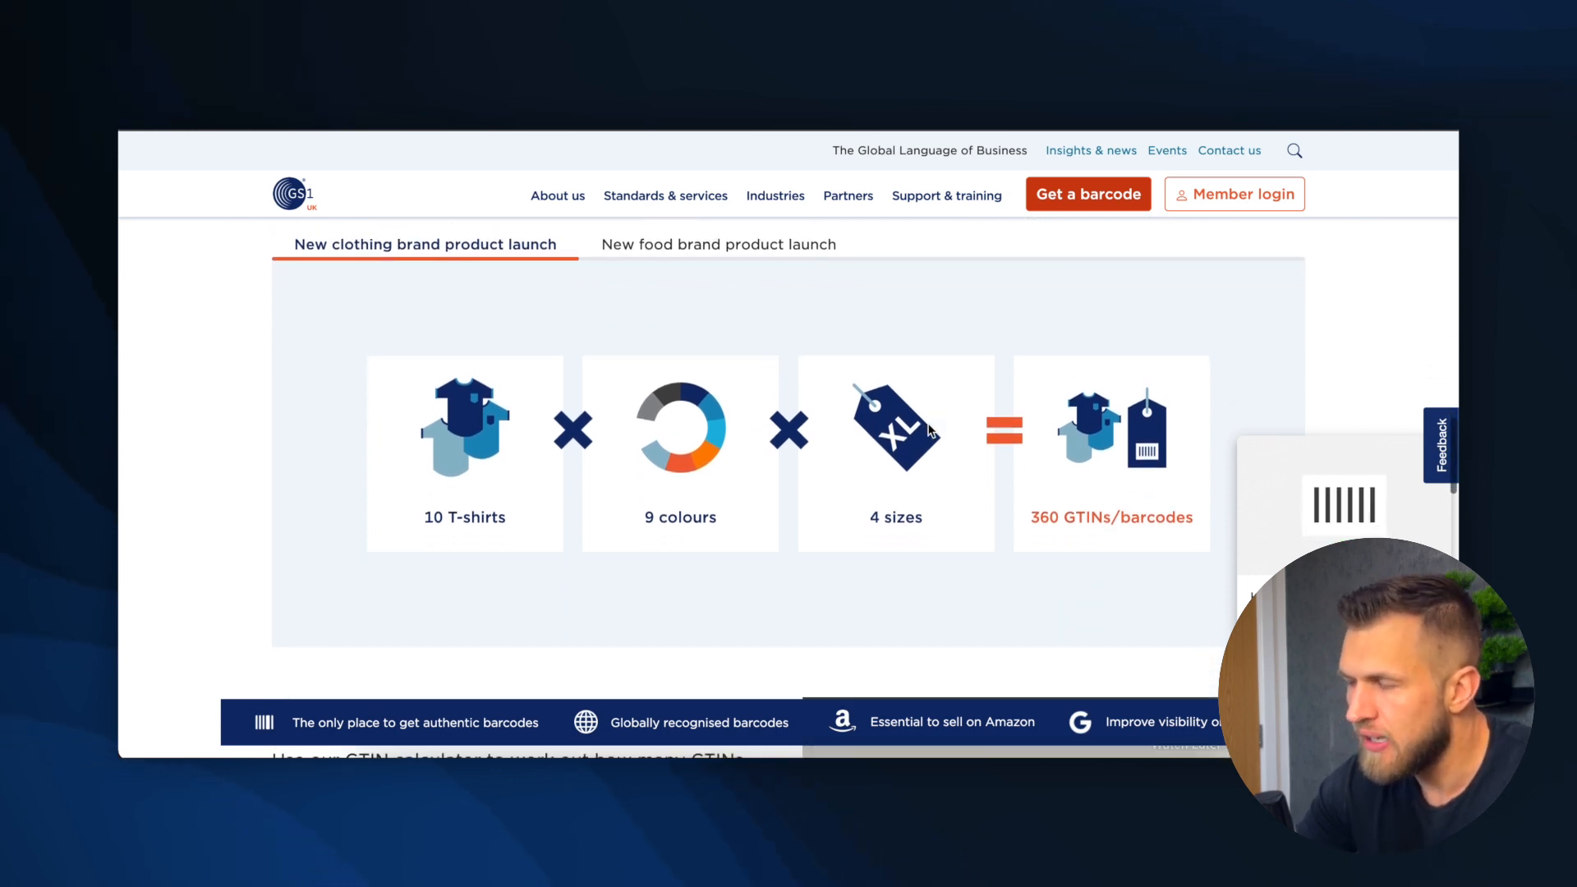
pyautogui.scroll(1, 542, 433)
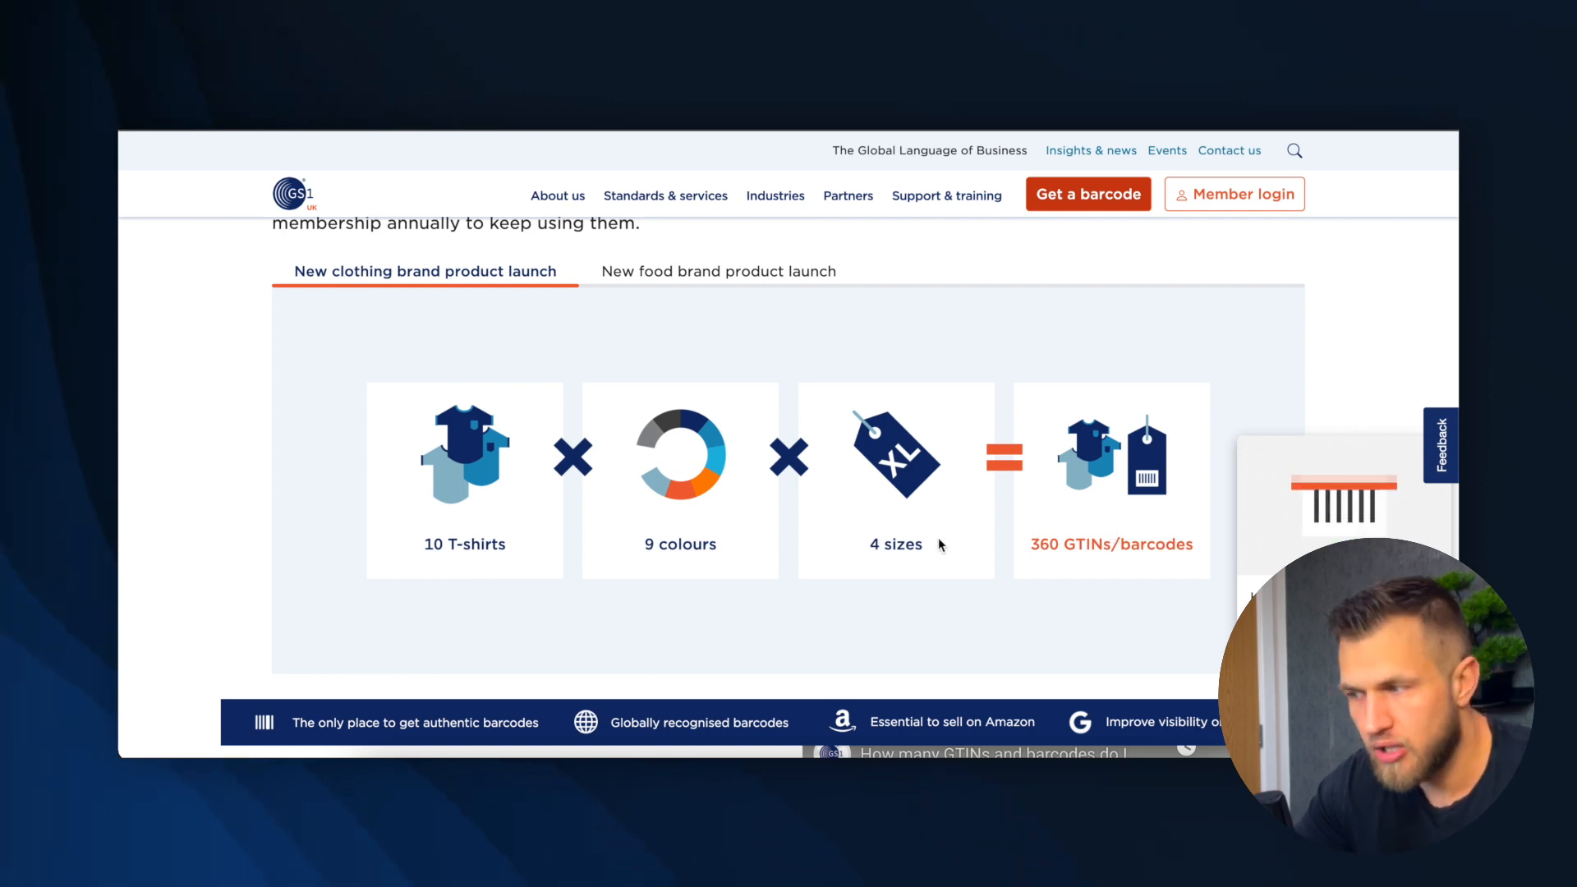
# Compare the GTIN allowances and yearly prices of the GS1 UK membership plans
pyautogui.scroll(-6, 939, 542)
pyautogui.scroll(-10, 817, 549)
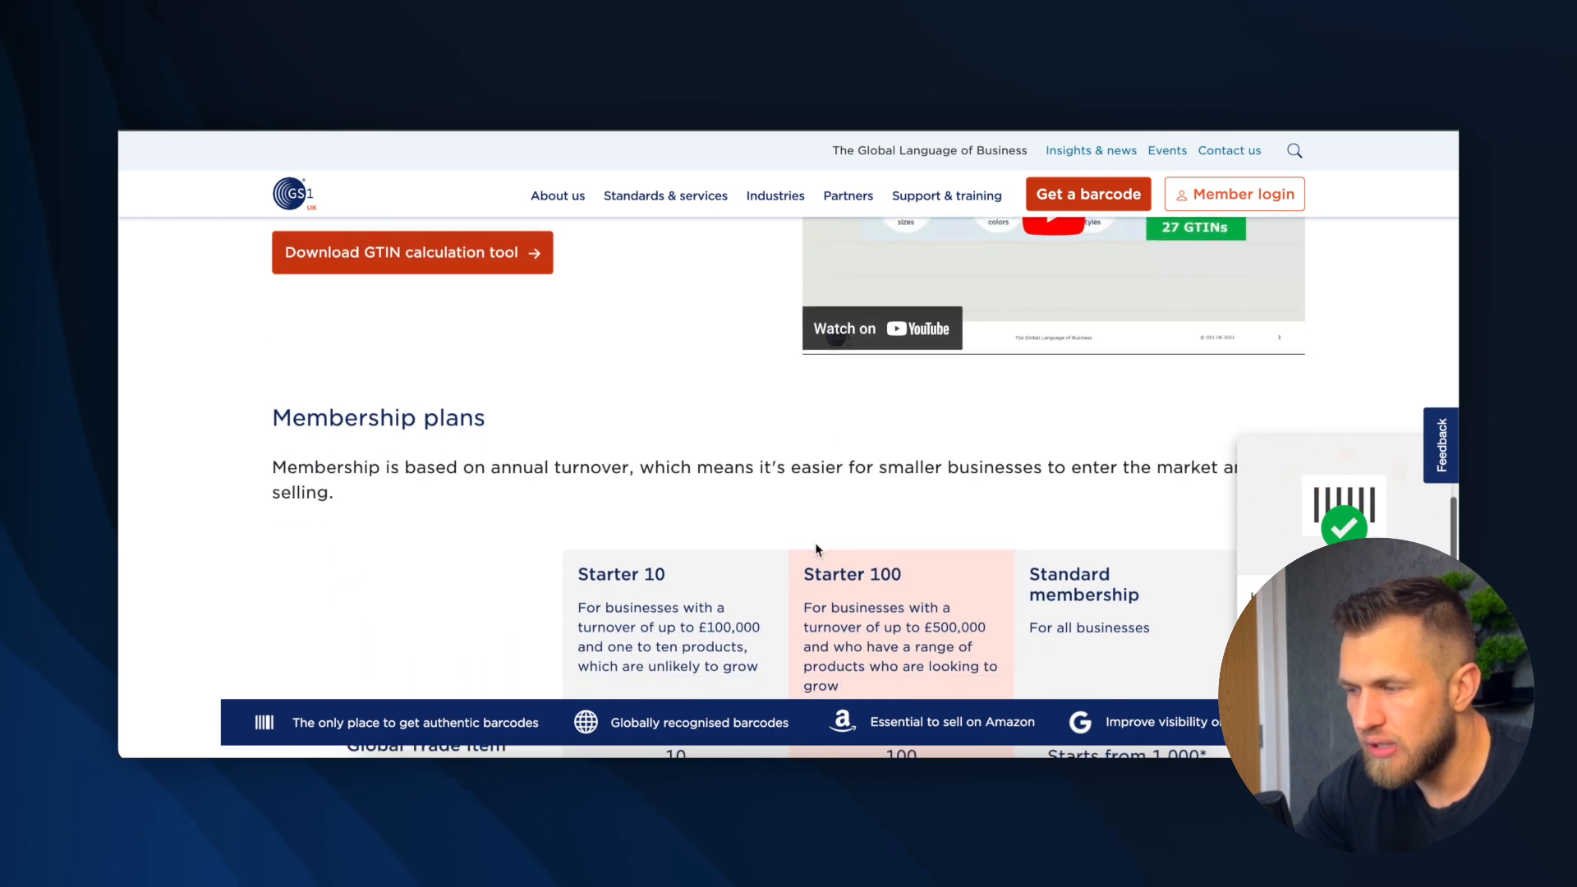
pyautogui.scroll(8, 817, 549)
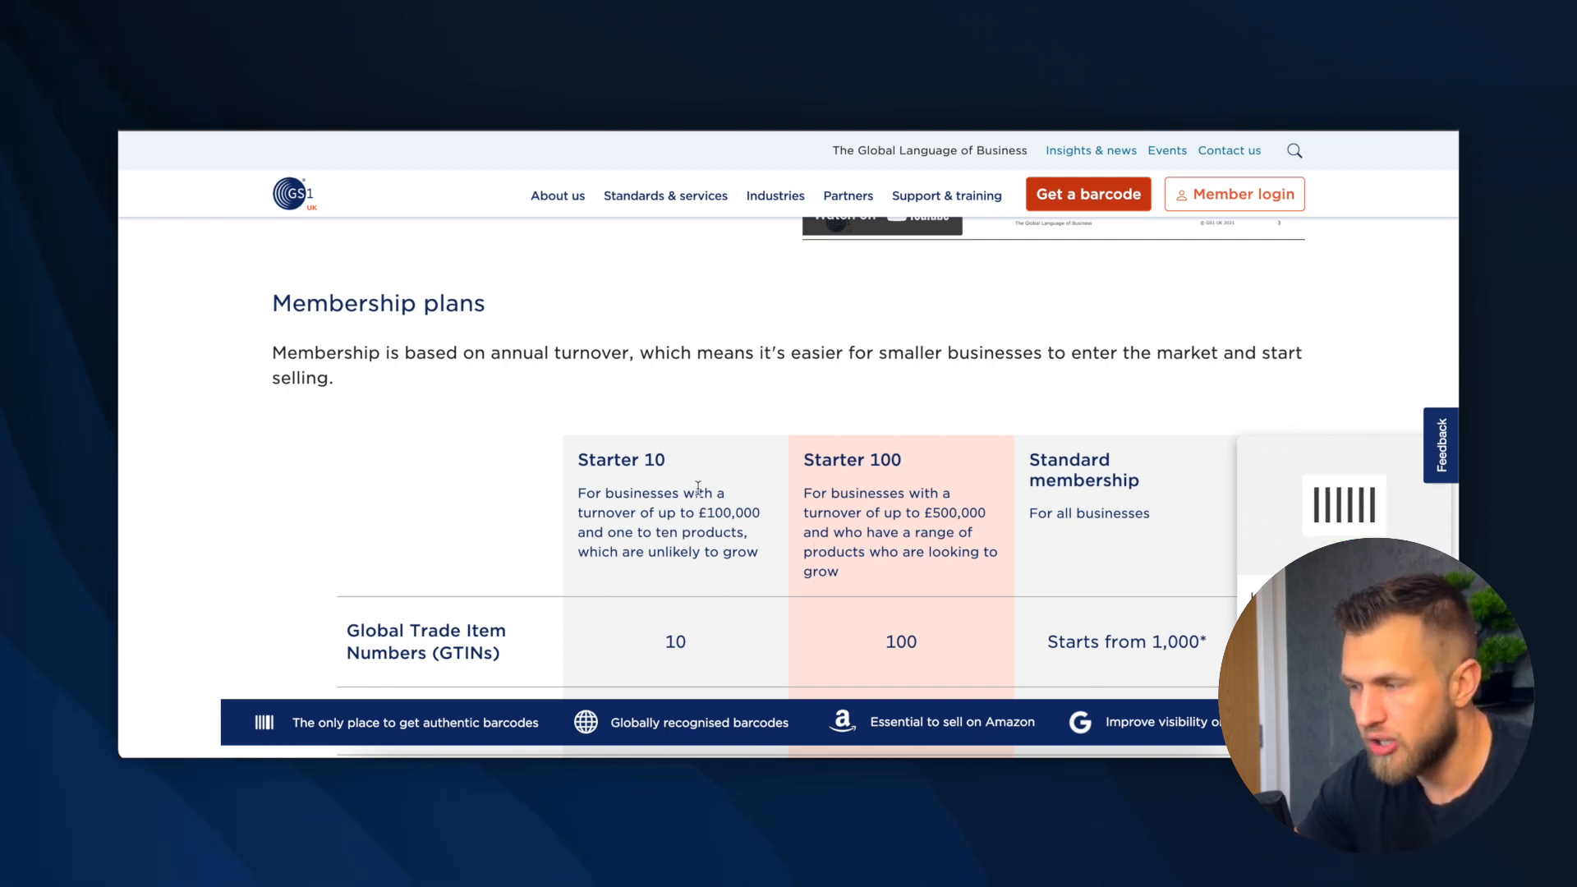
pyautogui.scroll(-3, 672, 465)
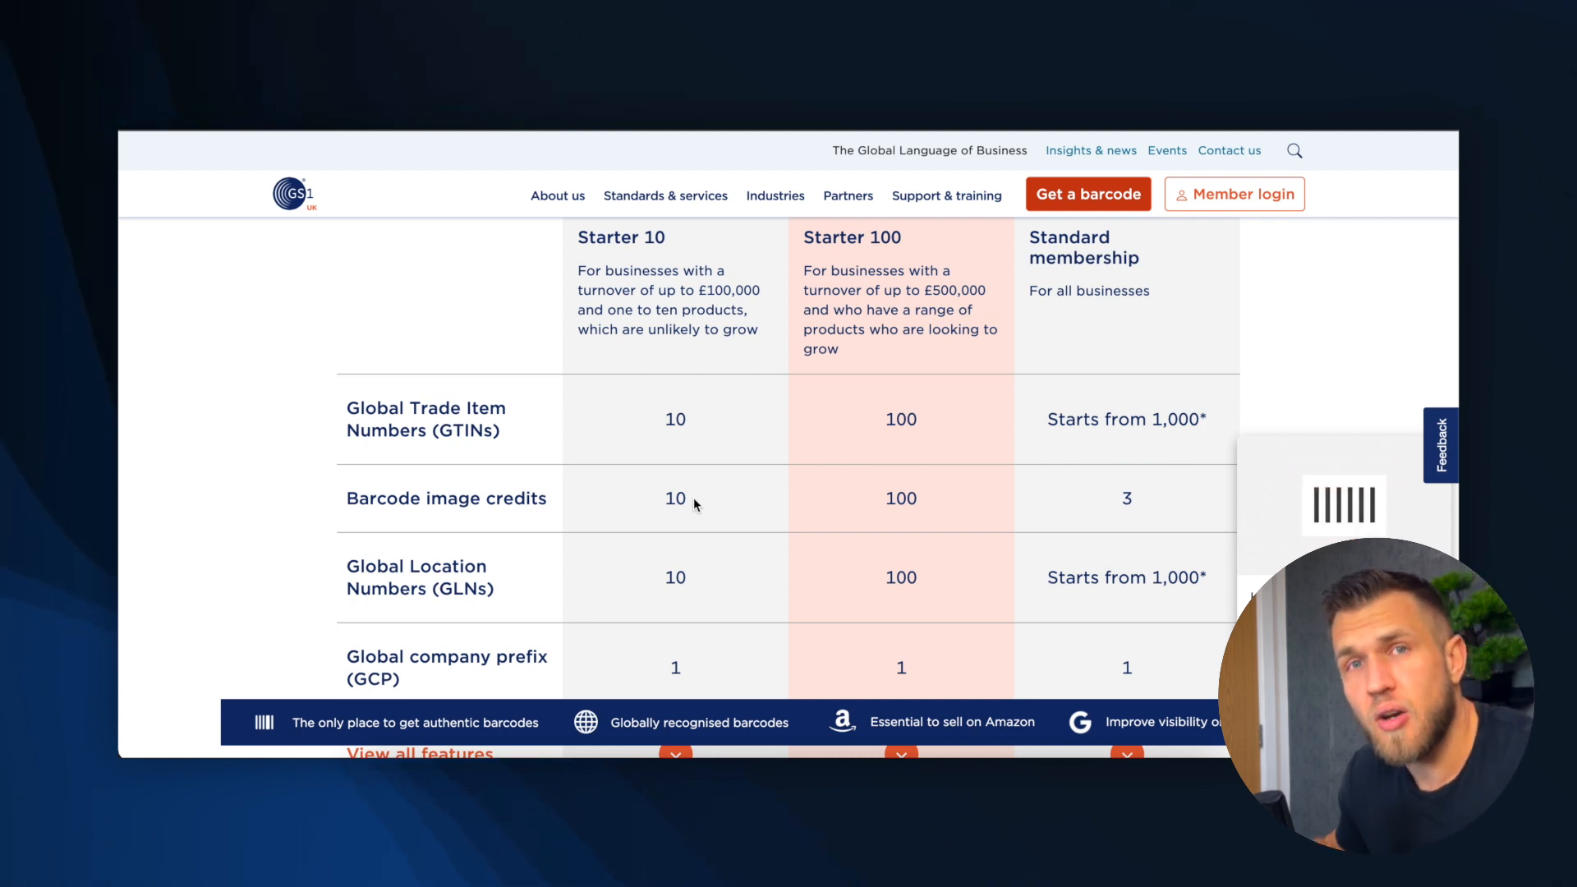
pyautogui.scroll(-3, 693, 498)
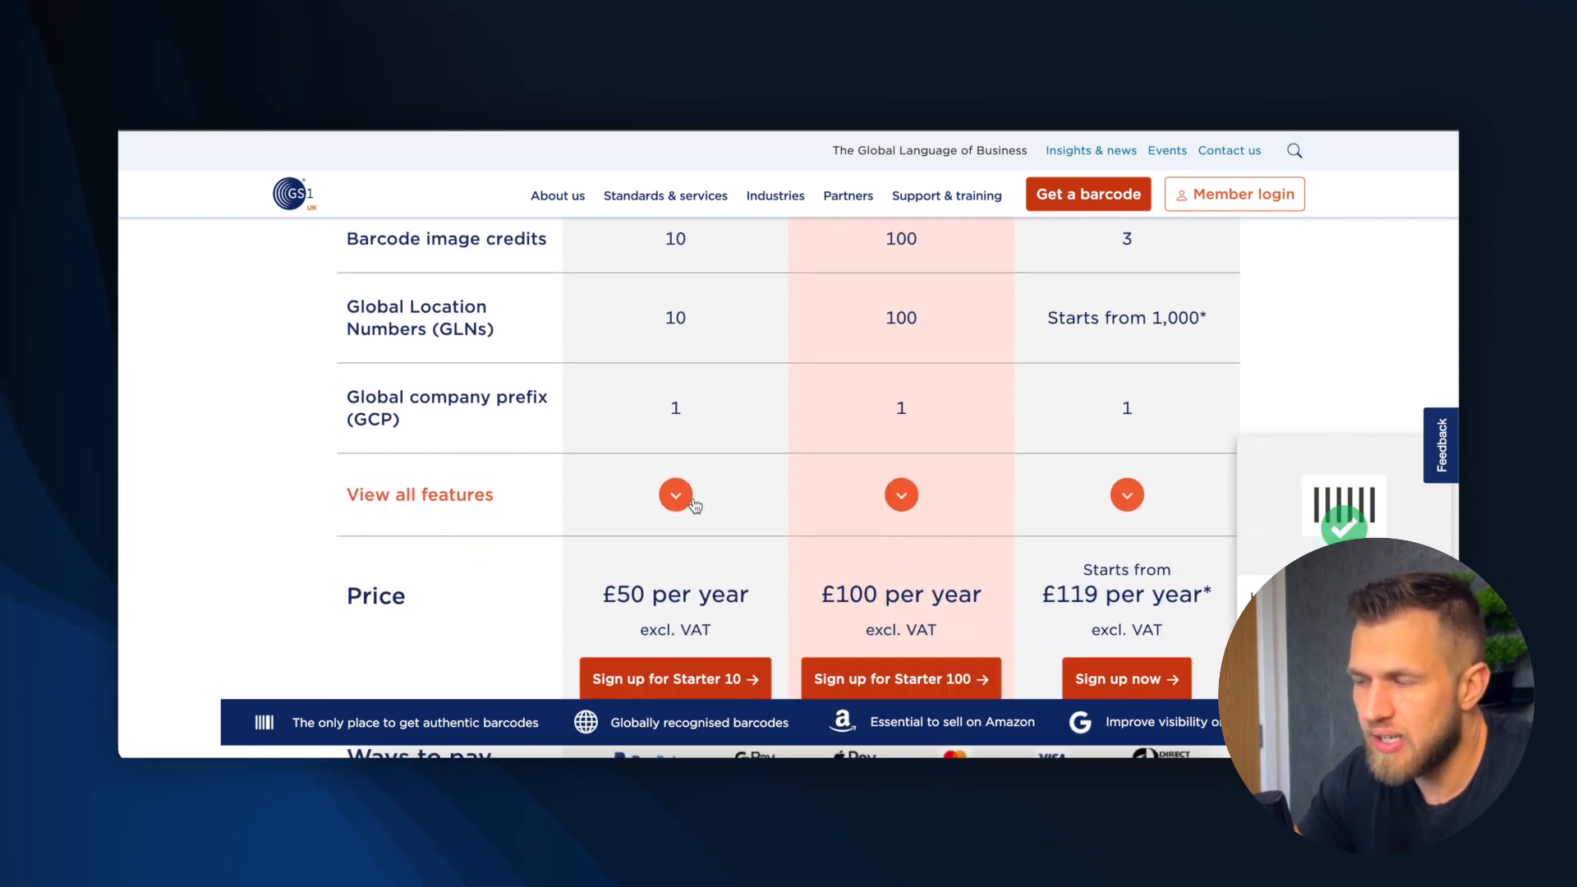
pyautogui.scroll(4, 690, 493)
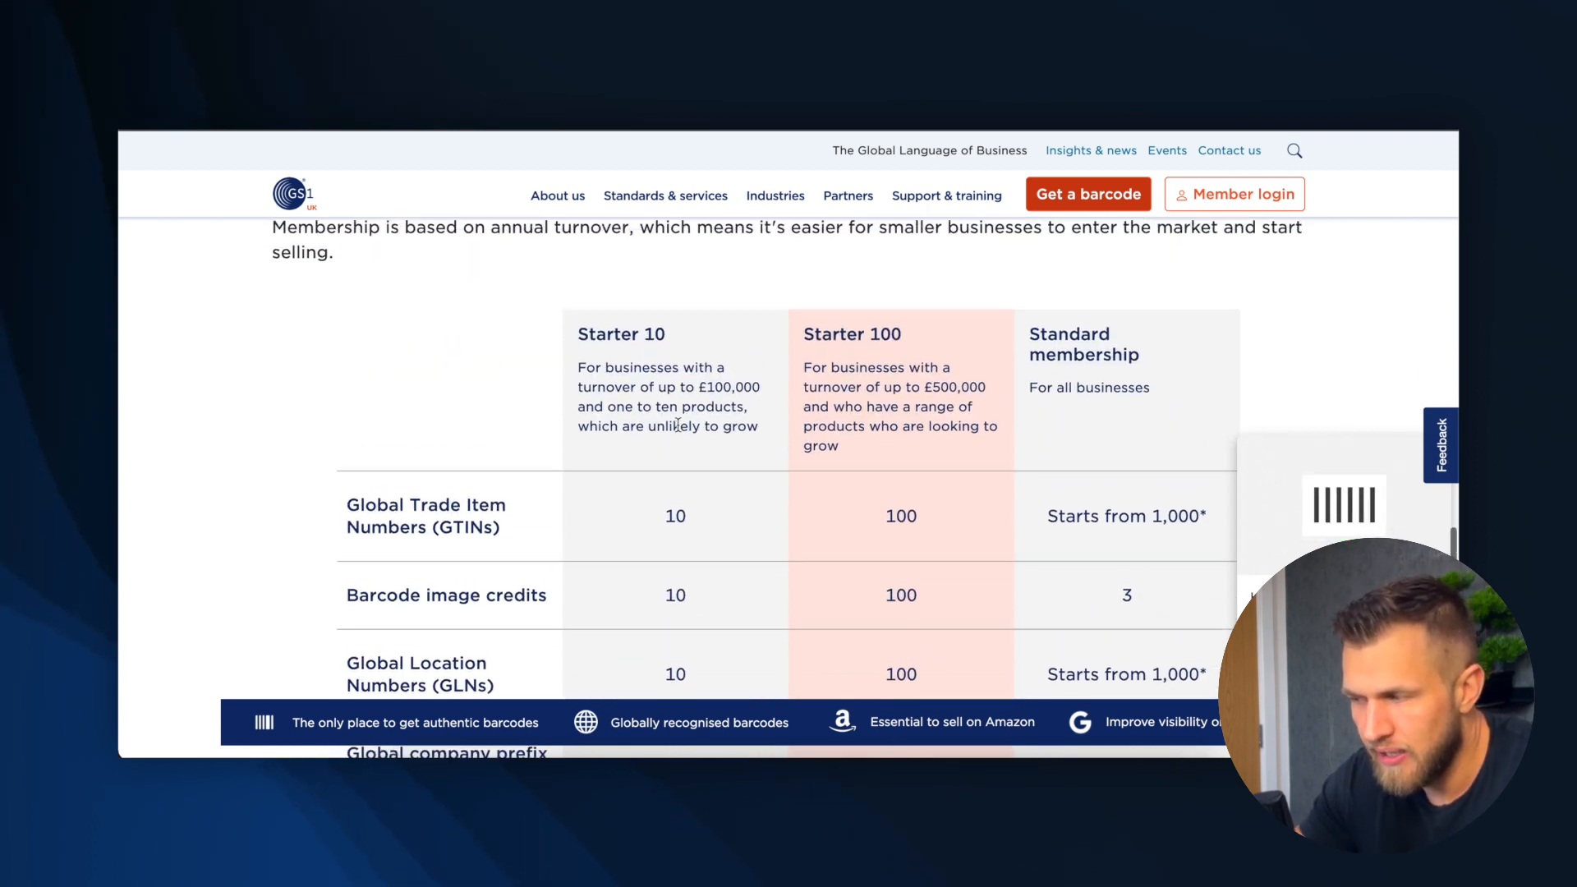
# Check the turnover limits, barcode allowances and sign-up prices of the Starter 10, Starter 100 and Standard membership plans again
pyautogui.scroll(1, 677, 425)
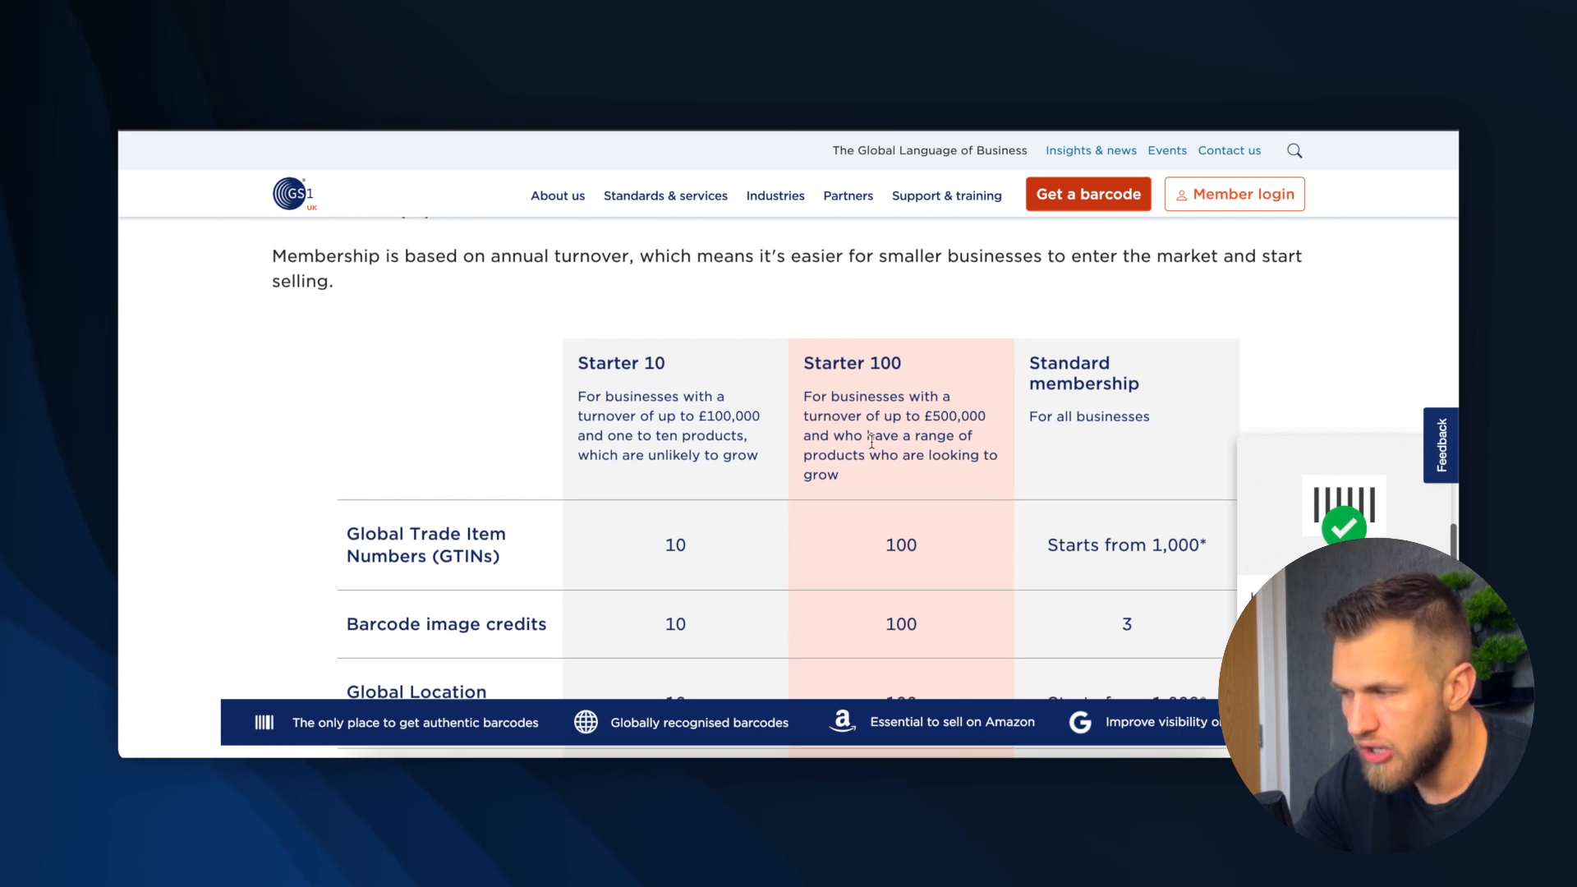
pyautogui.scroll(-3, 871, 441)
pyautogui.scroll(-1, 874, 411)
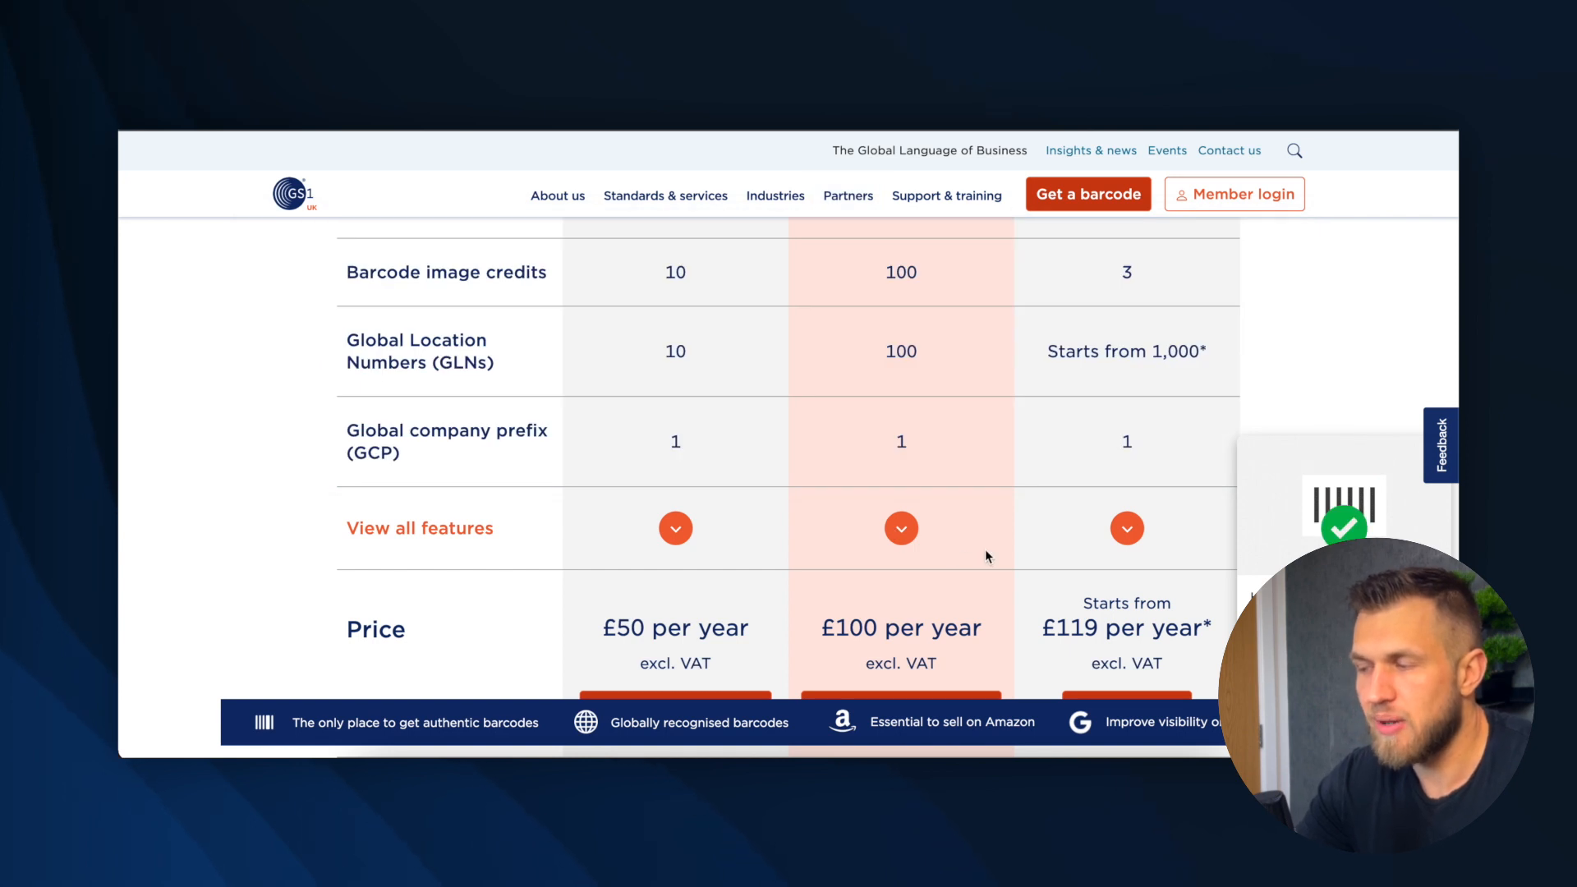
pyautogui.scroll(1, 984, 549)
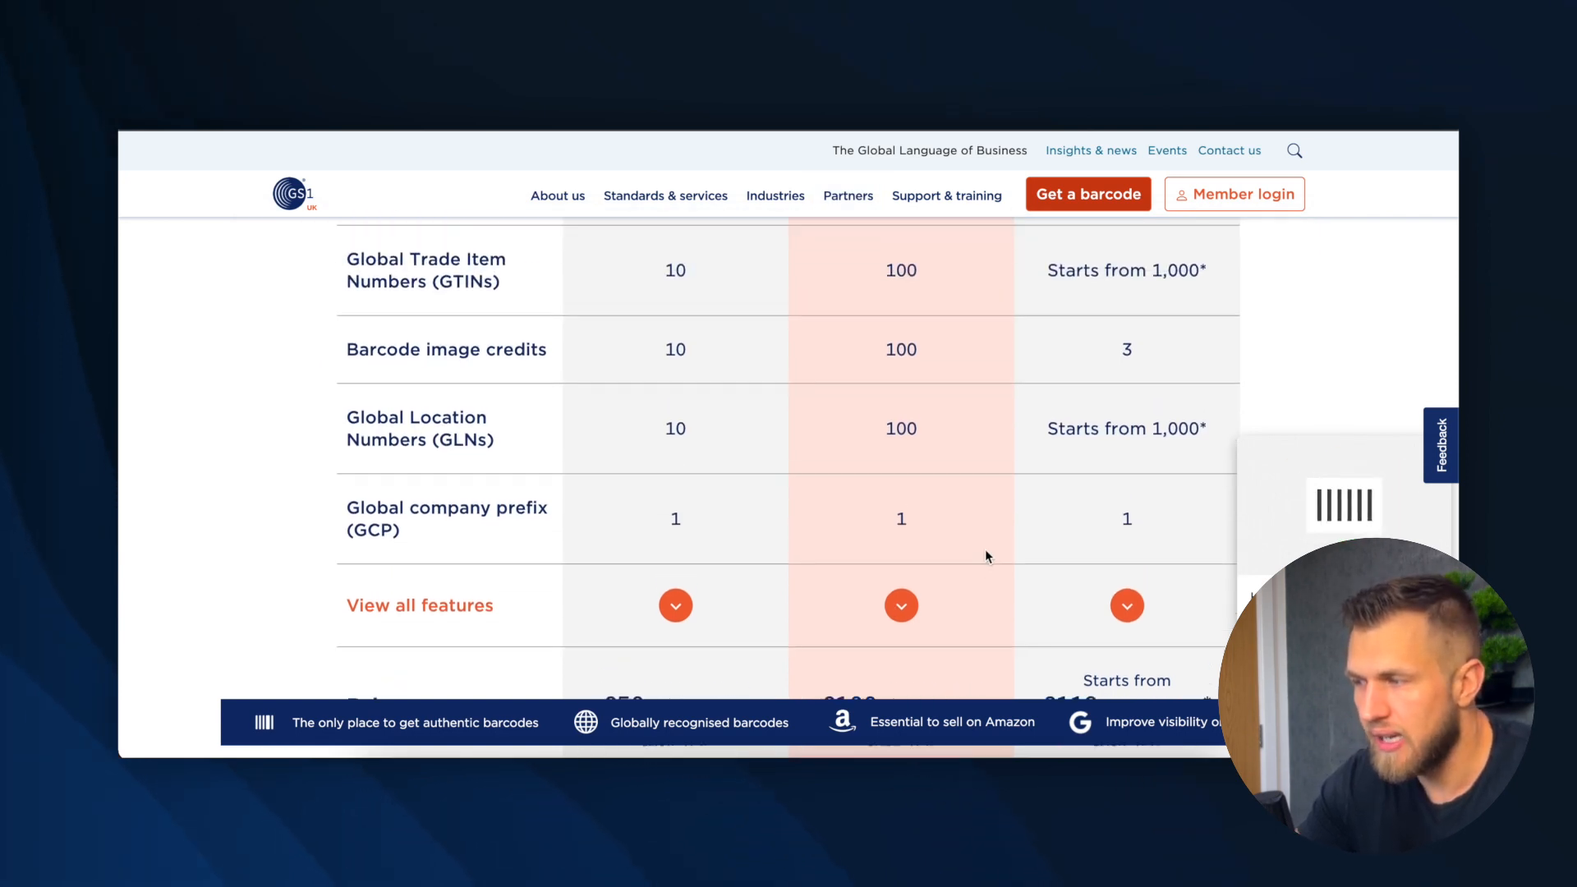
pyautogui.scroll(2, 986, 550)
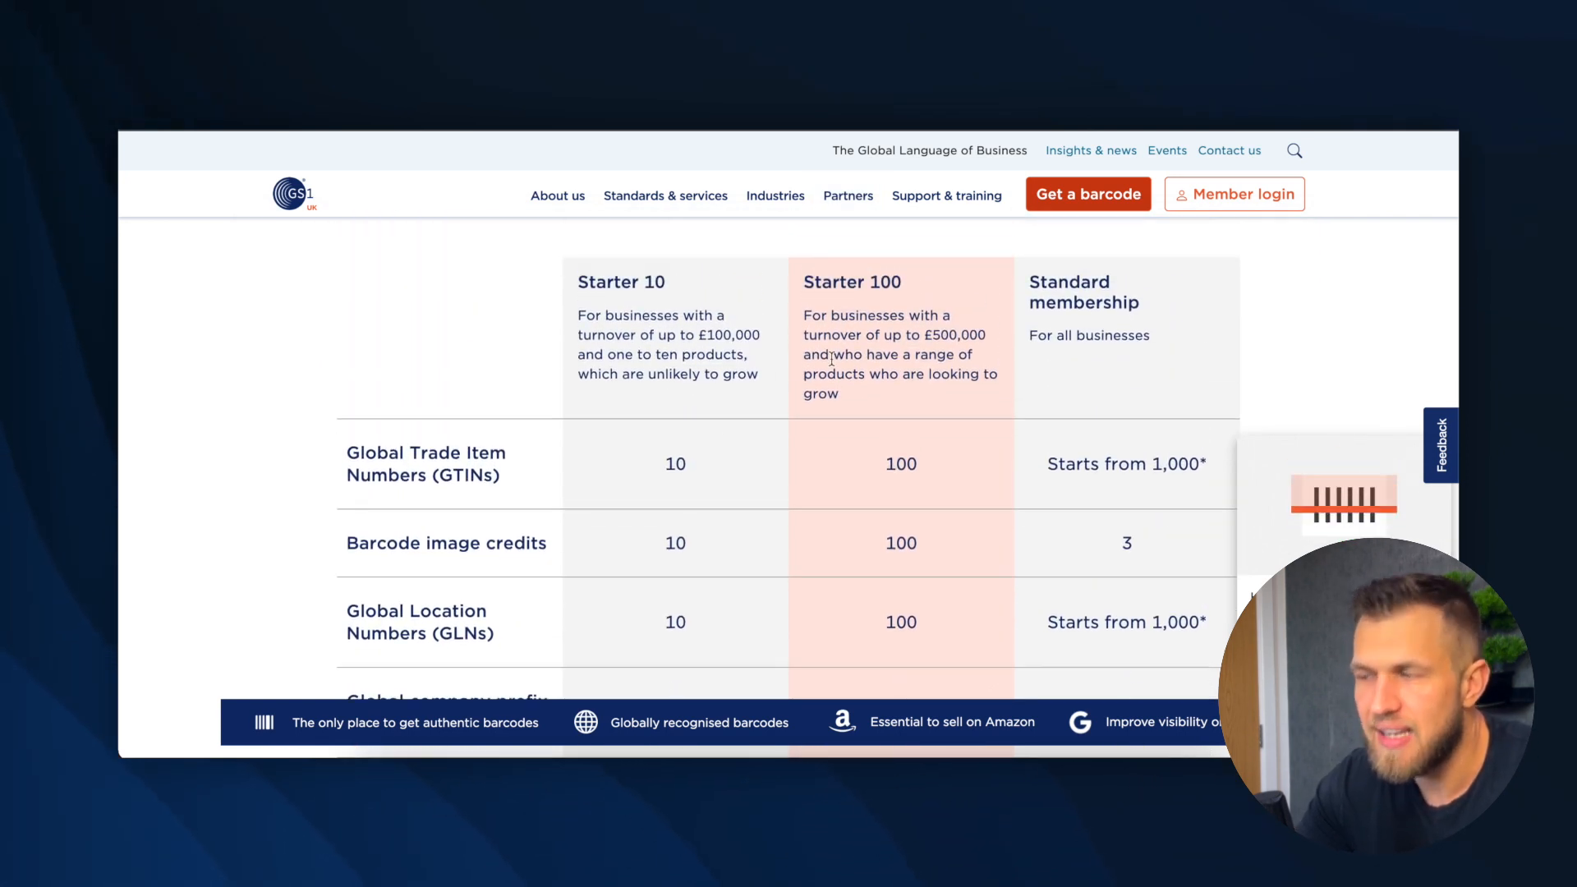
pyautogui.scroll(-4, 832, 360)
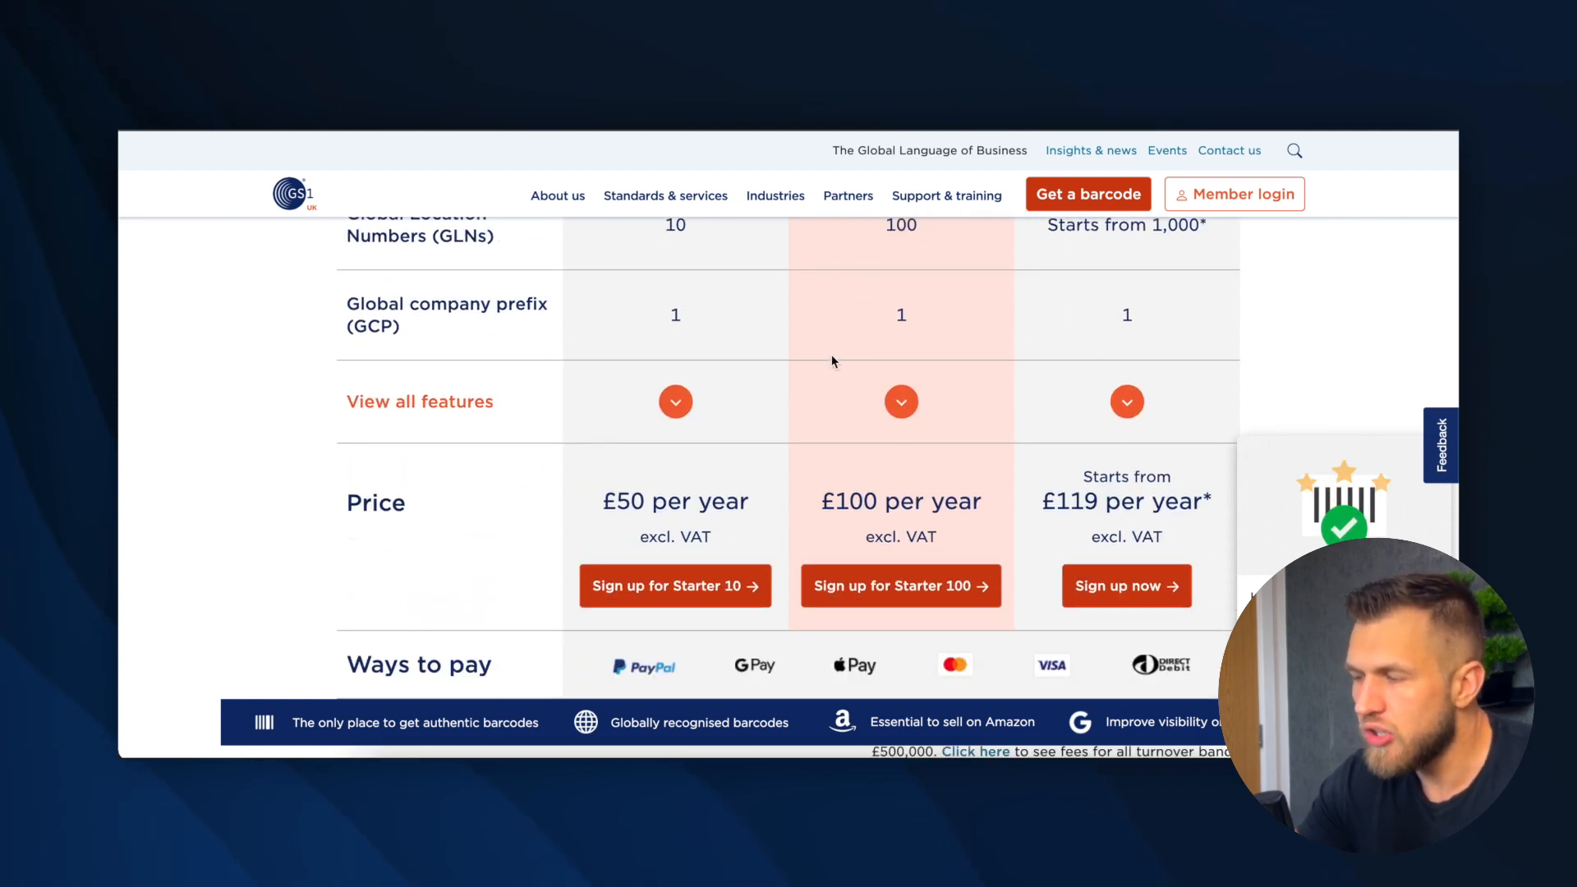
pyautogui.scroll(-2, 848, 497)
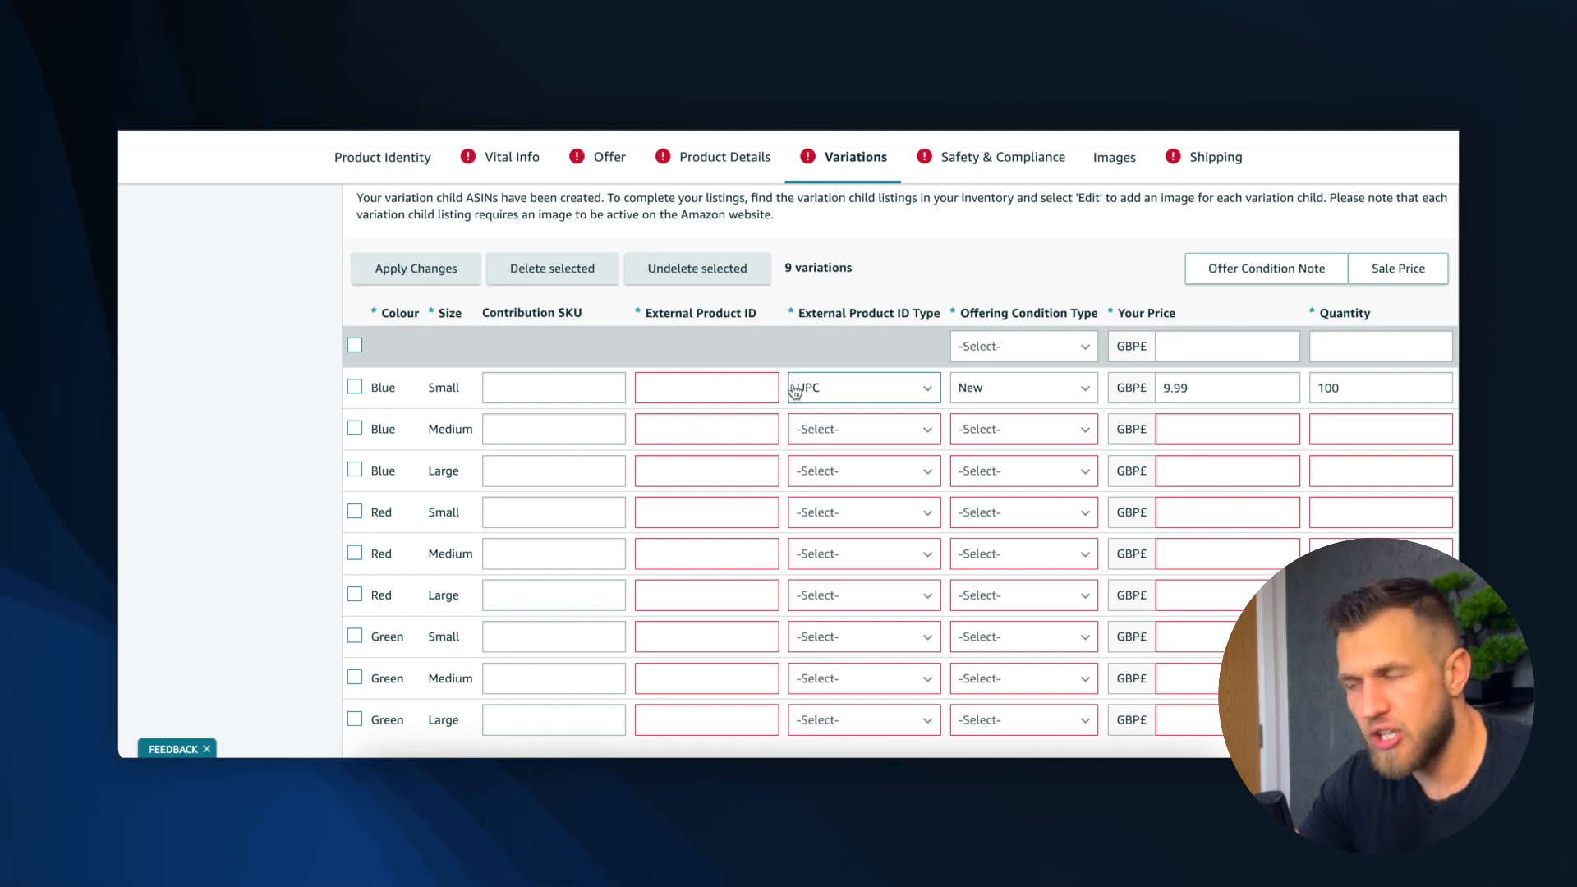
# Switch back to the Amazon listing and look through the colour and size variation rows to the end of the form
pyautogui.scroll(-1, 739, 395)
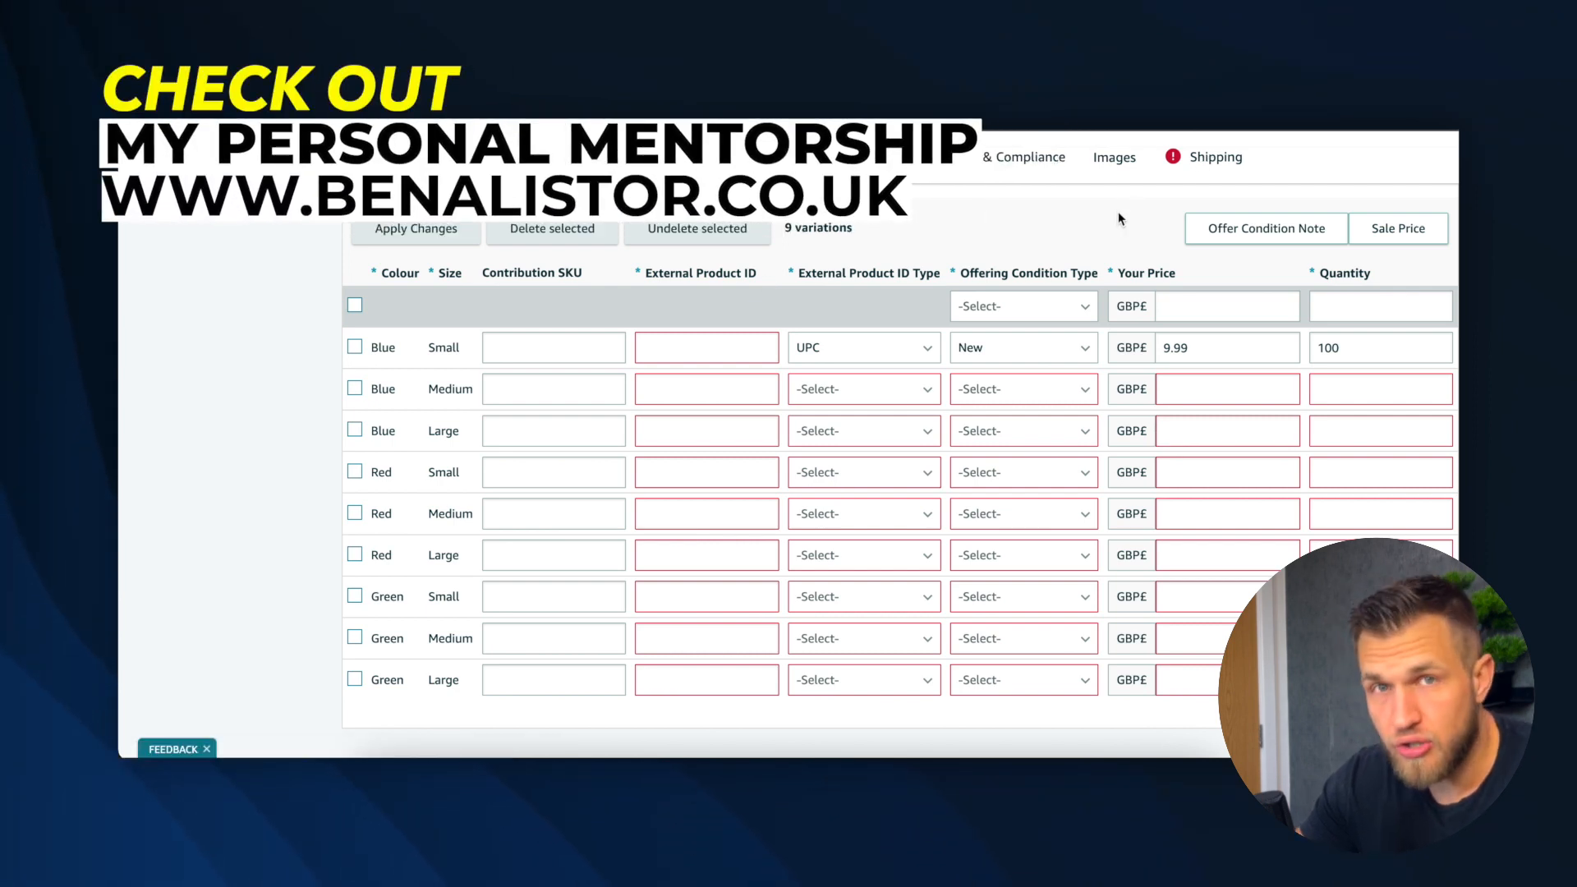
pyautogui.scroll(-3, 1119, 218)
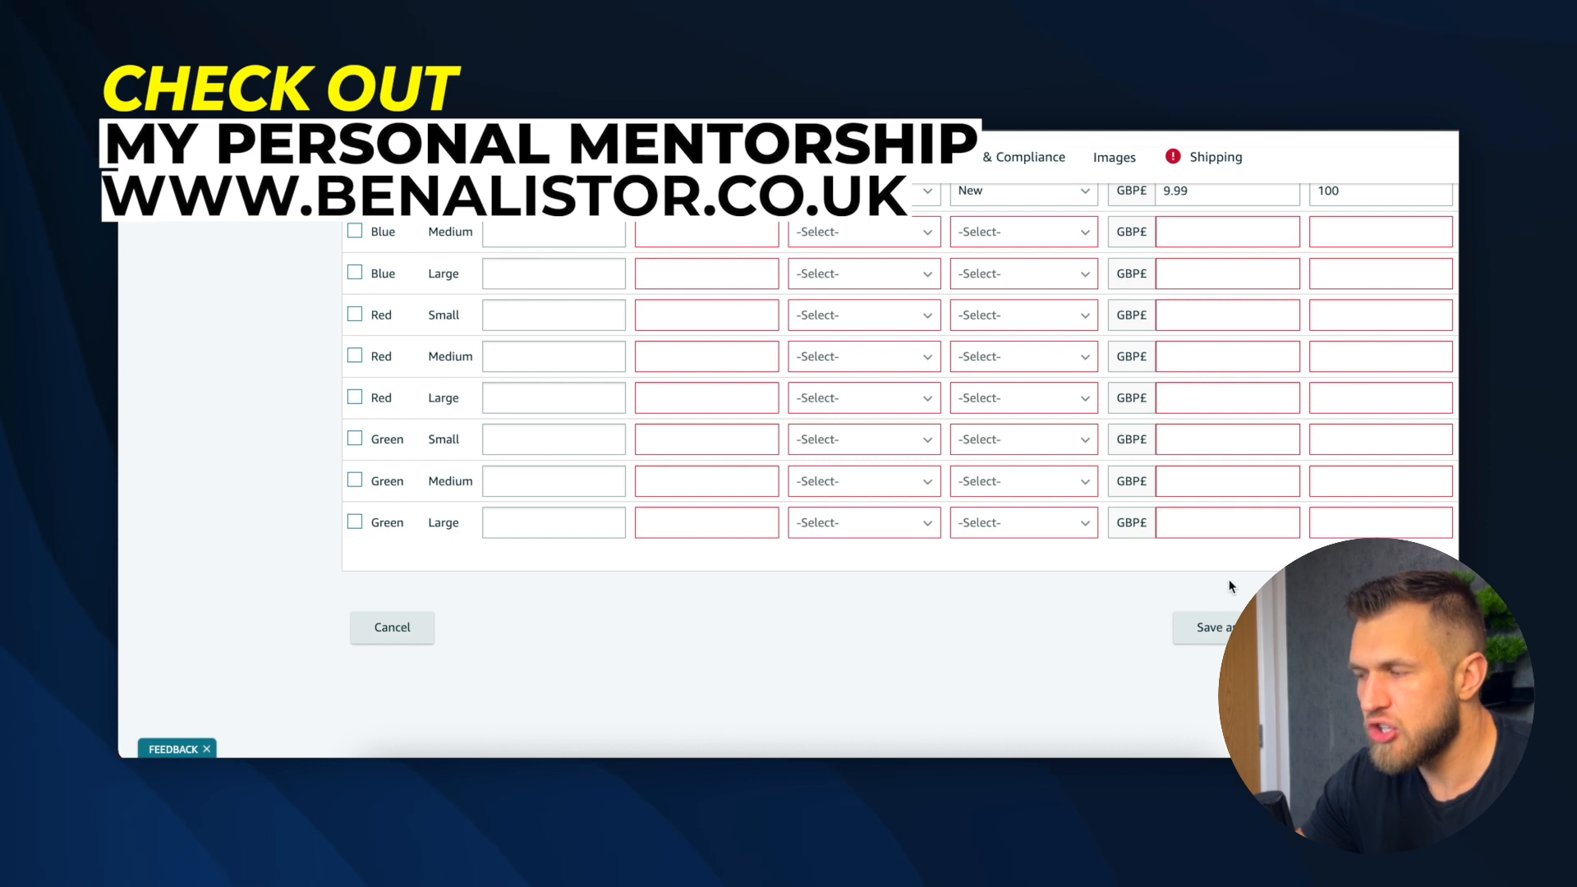